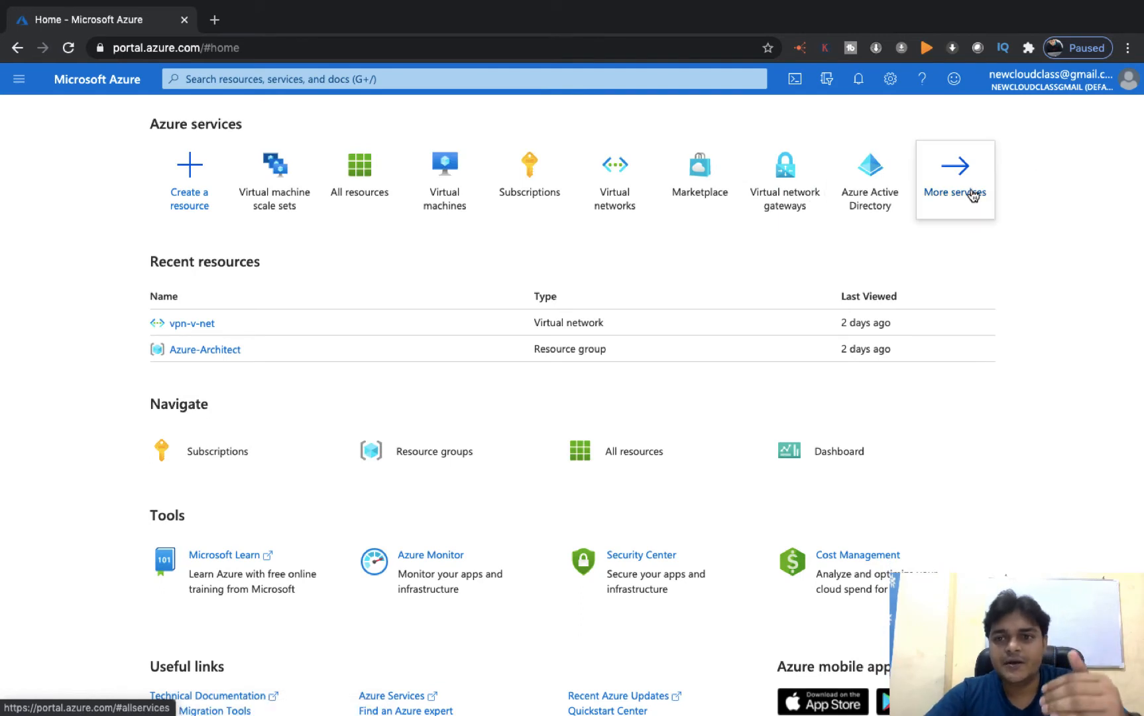
- Go to All services > Compute > Virtual machine scale sets and start adding a new scale set
left_click(971, 193)
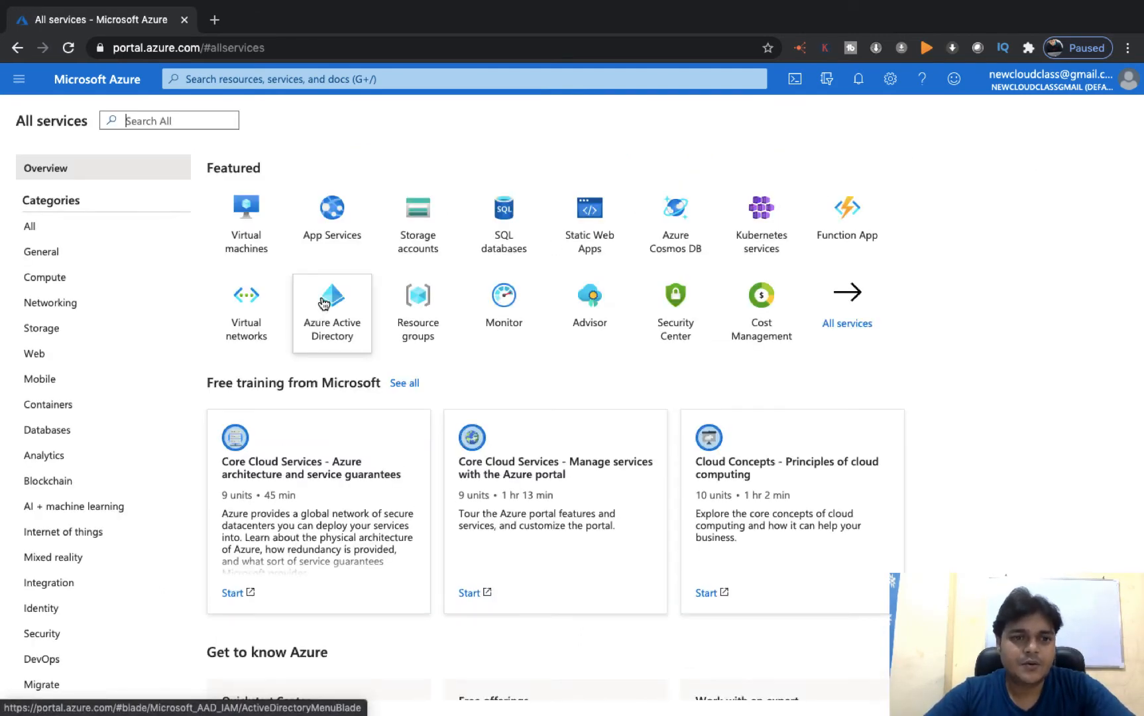
left_click(64, 281)
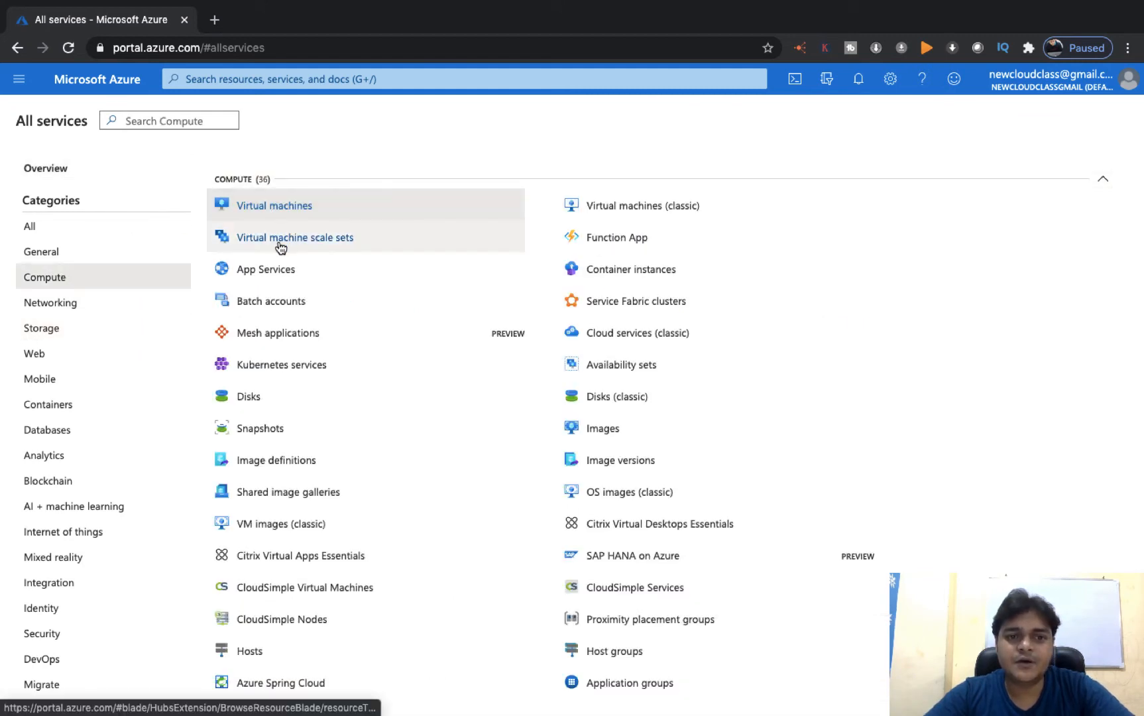
mouse_move(311, 242)
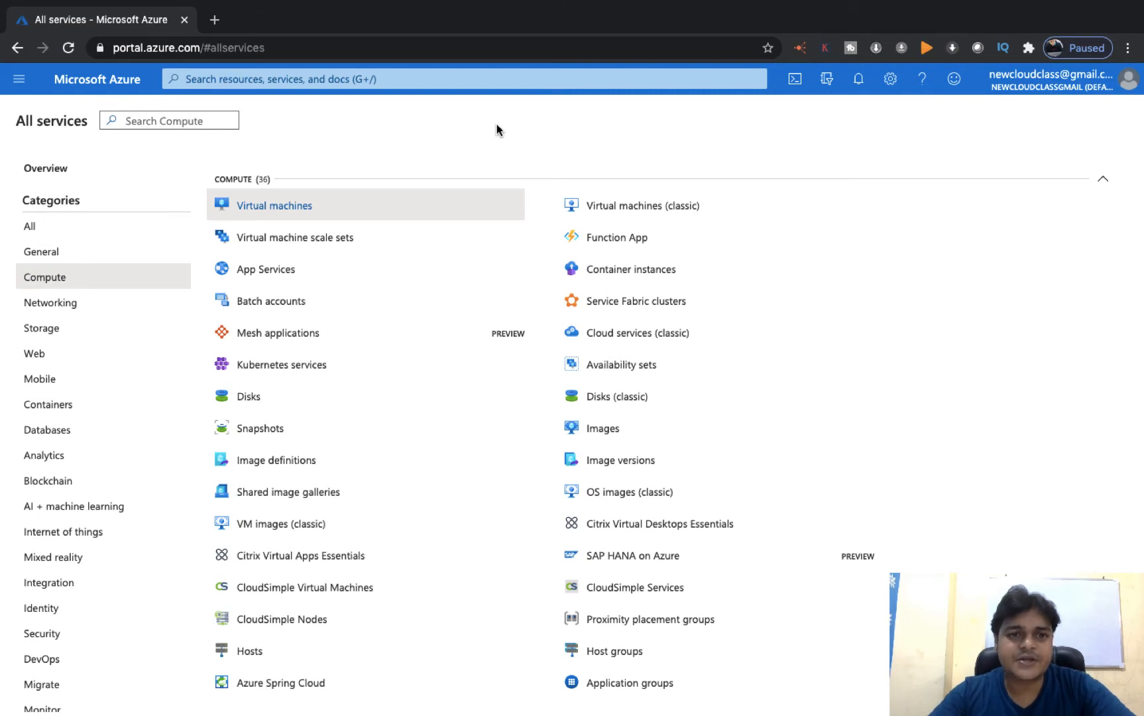
left_click(328, 240)
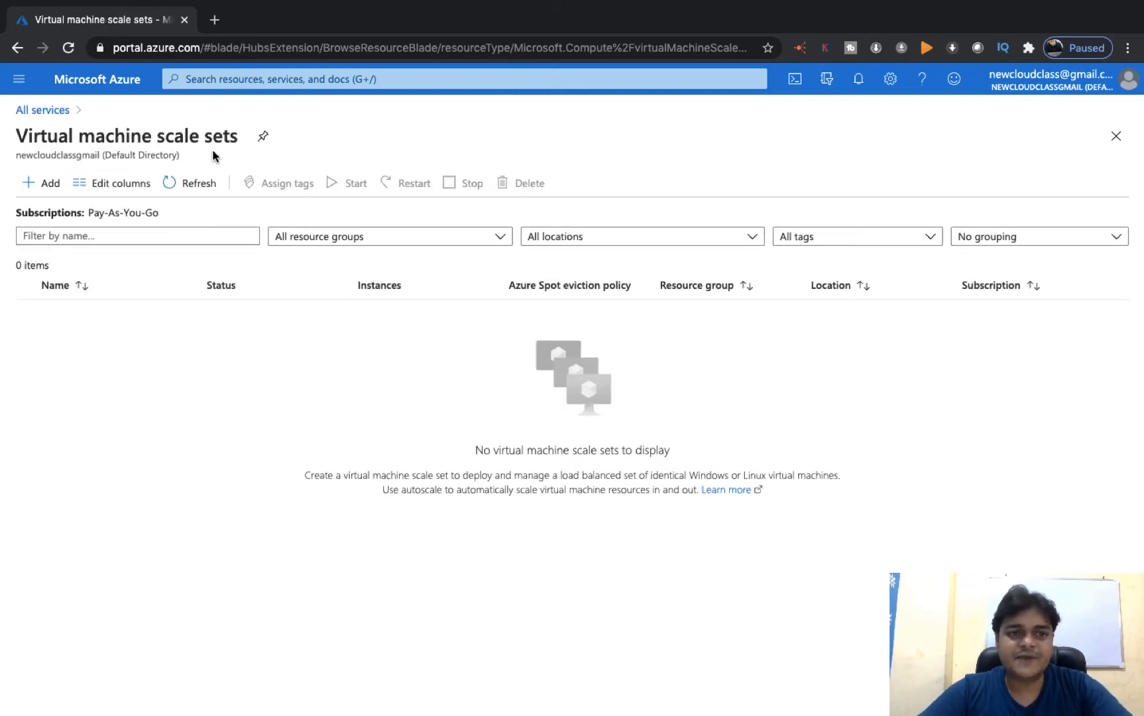
left_click(44, 184)
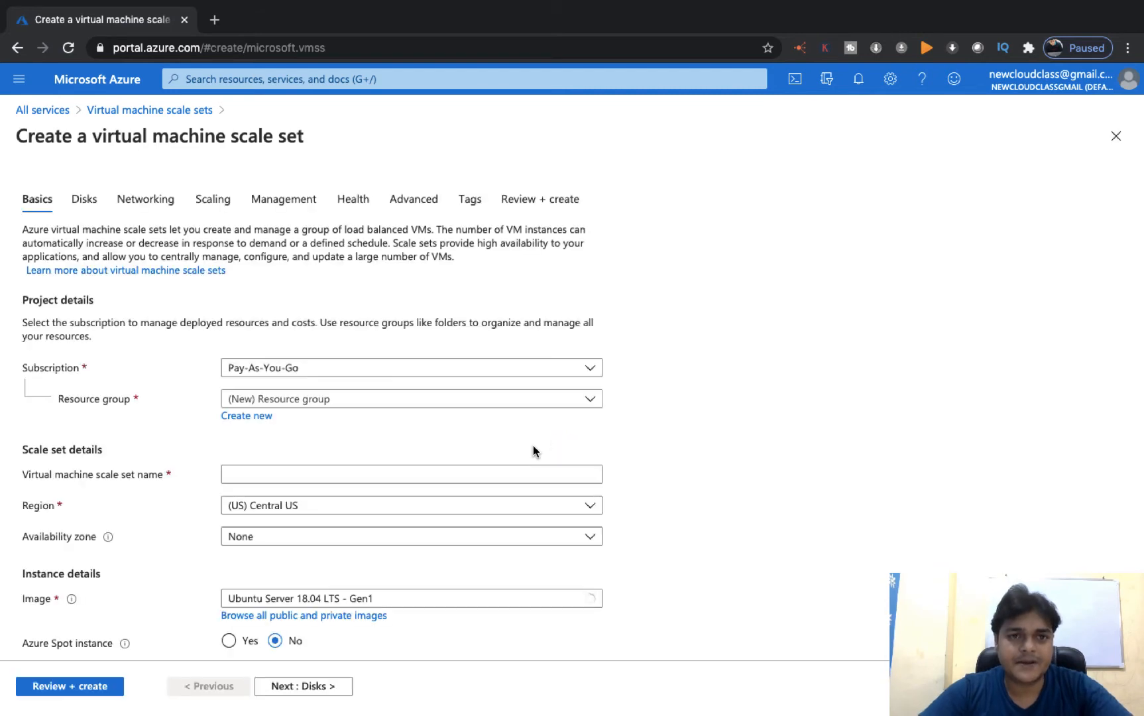
- Place the scale set training-scale in Azure-Architect, Central US, with Windows Server 2012 R2 Datacenter
left_click(285, 400)
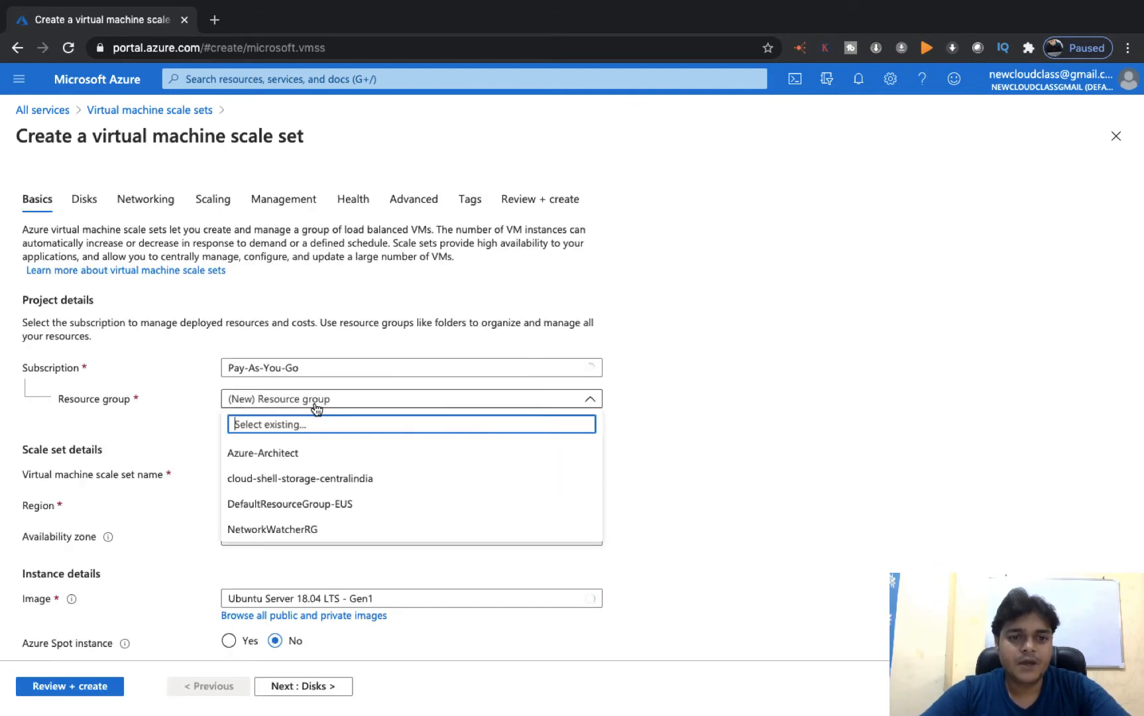
left_click(254, 456)
left_click(271, 473)
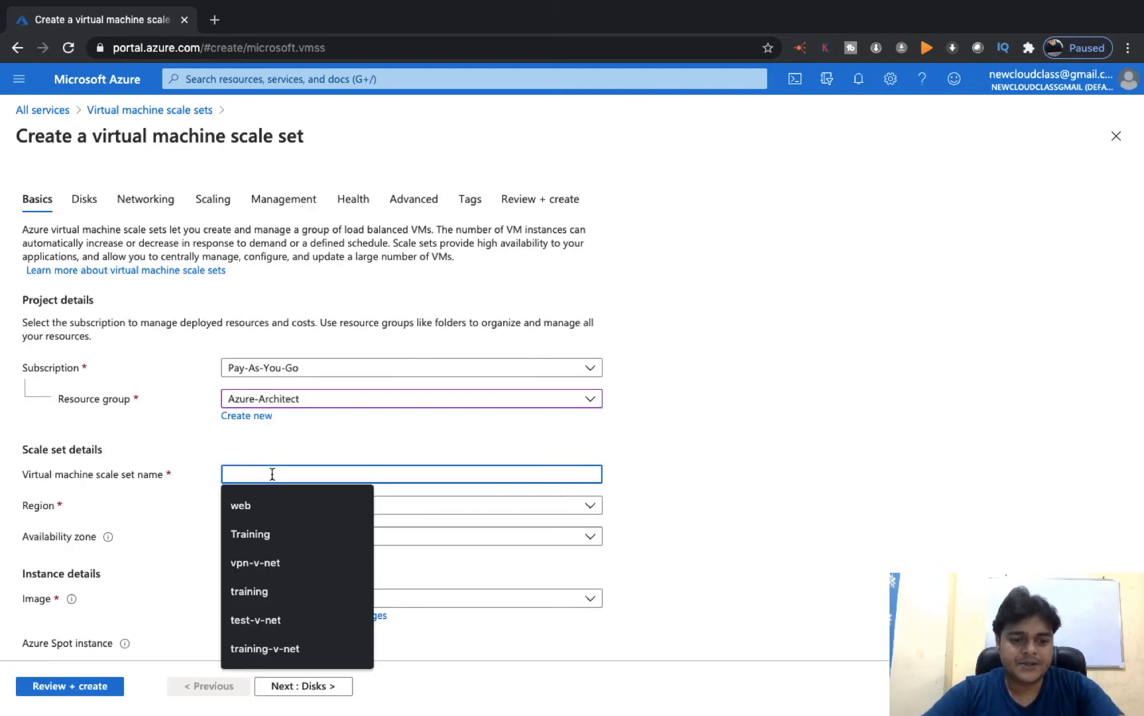
type("traini")
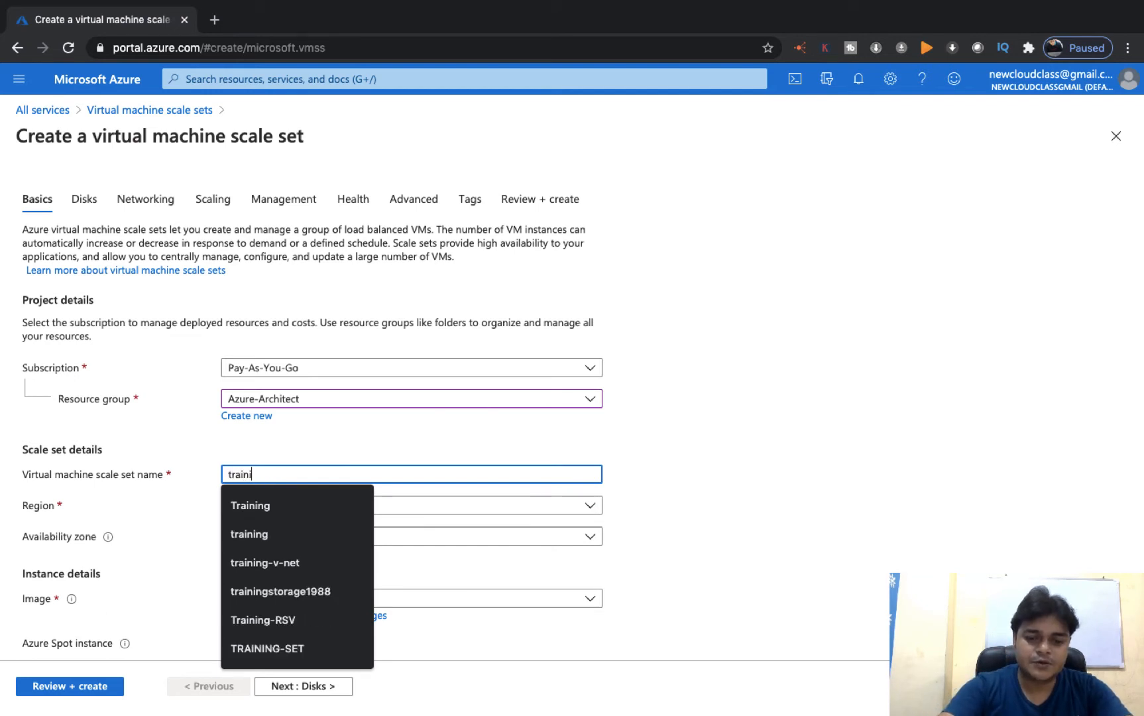
type("ng-scale")
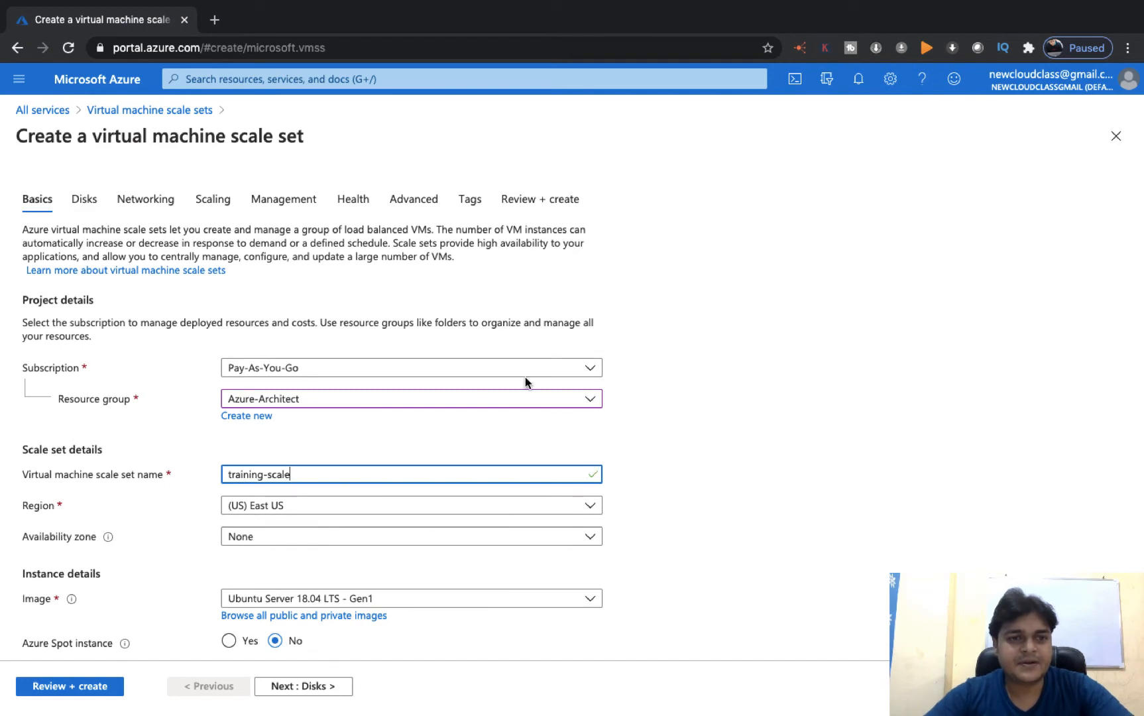
left_click(302, 505)
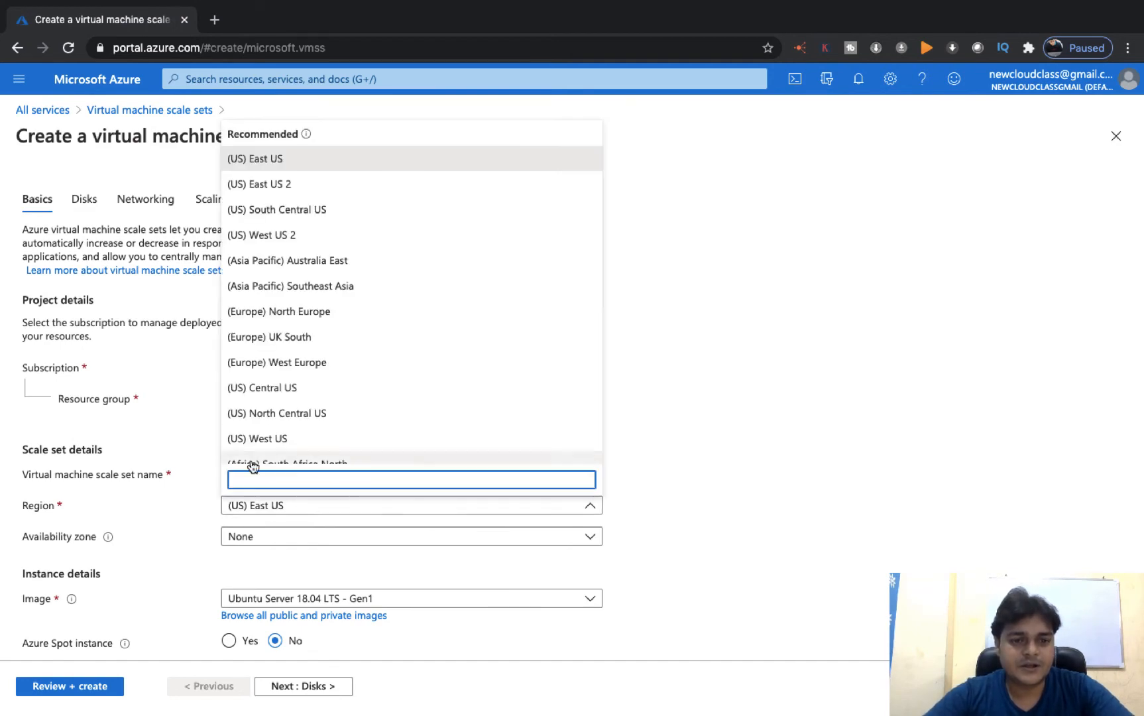
left_click(286, 389)
scroll(299, 464, "down", 3)
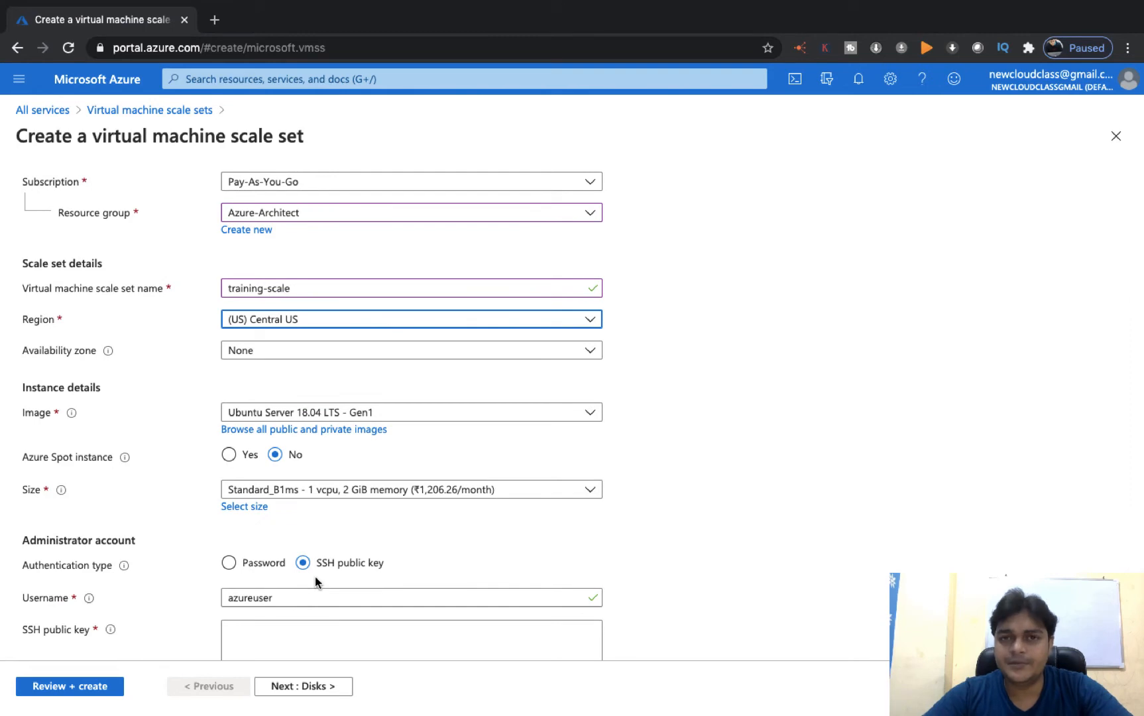
left_click(383, 412)
left_click(377, 365)
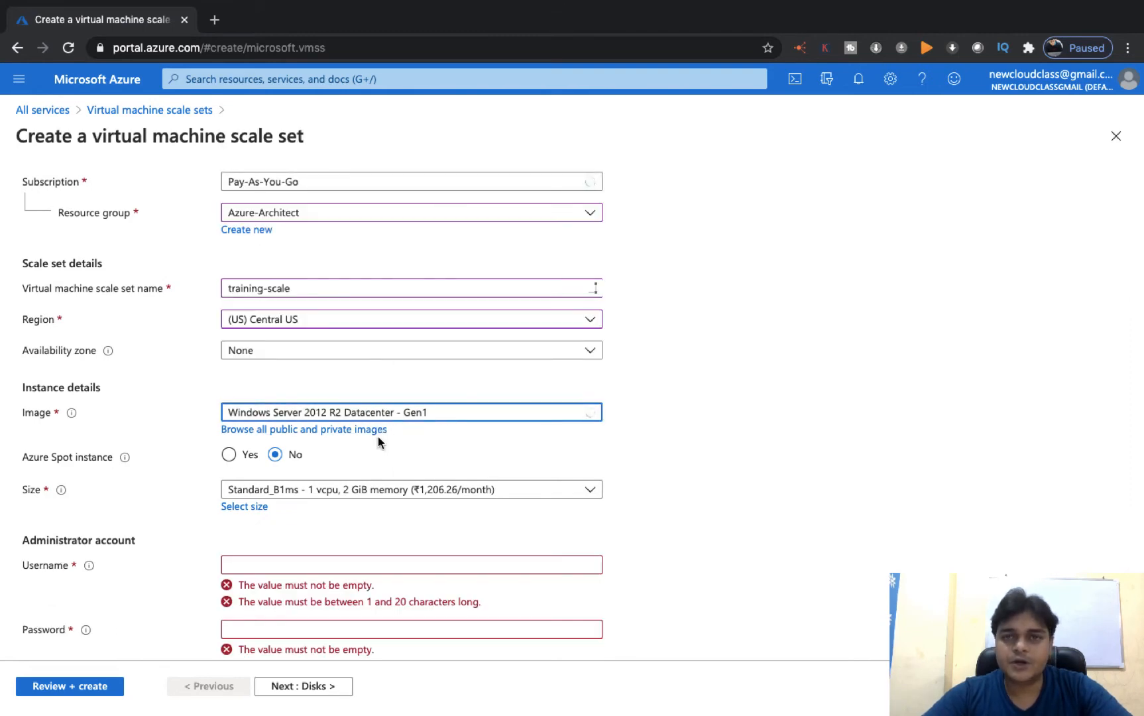
- Enter the administrator username and password, confirm the password, and continue to Disks
scroll(378, 437, "down", 3)
left_click(274, 385)
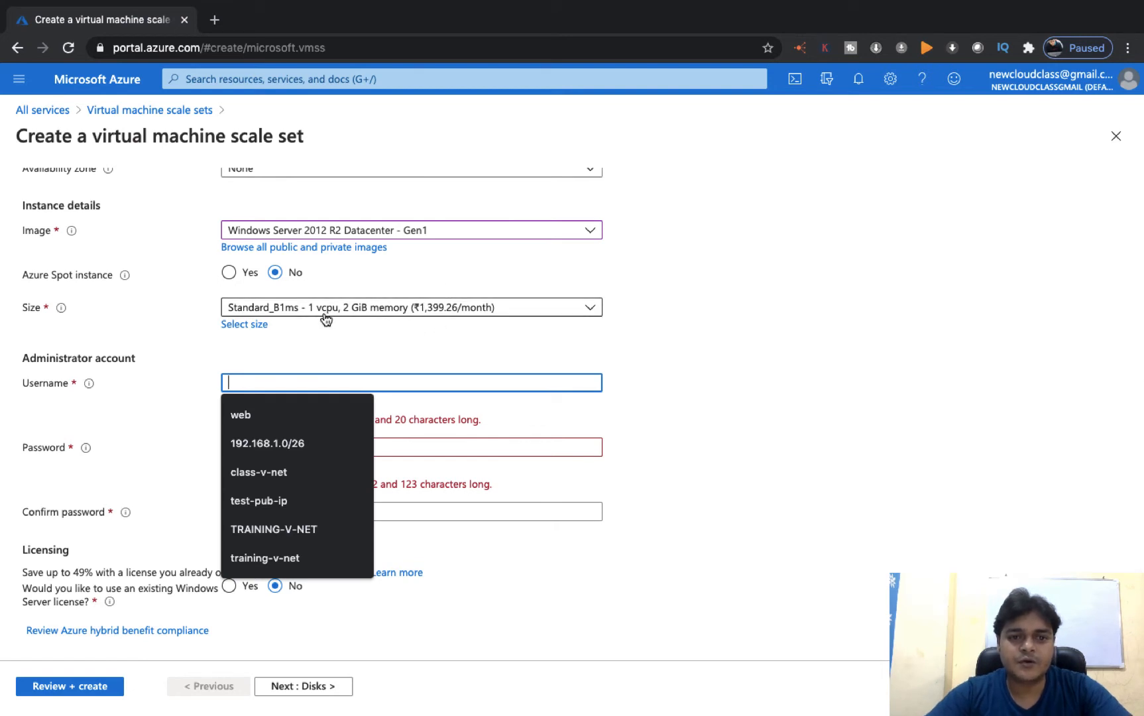
type("web")
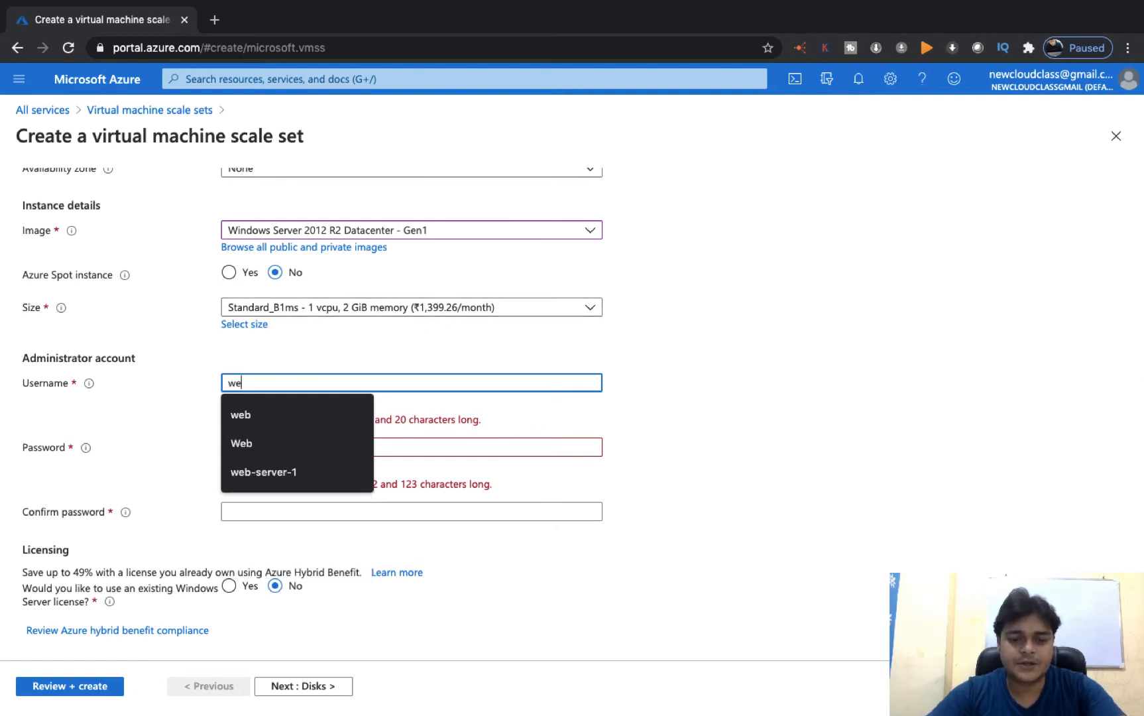
scroll(382, 369, "up", 1)
left_click(454, 448)
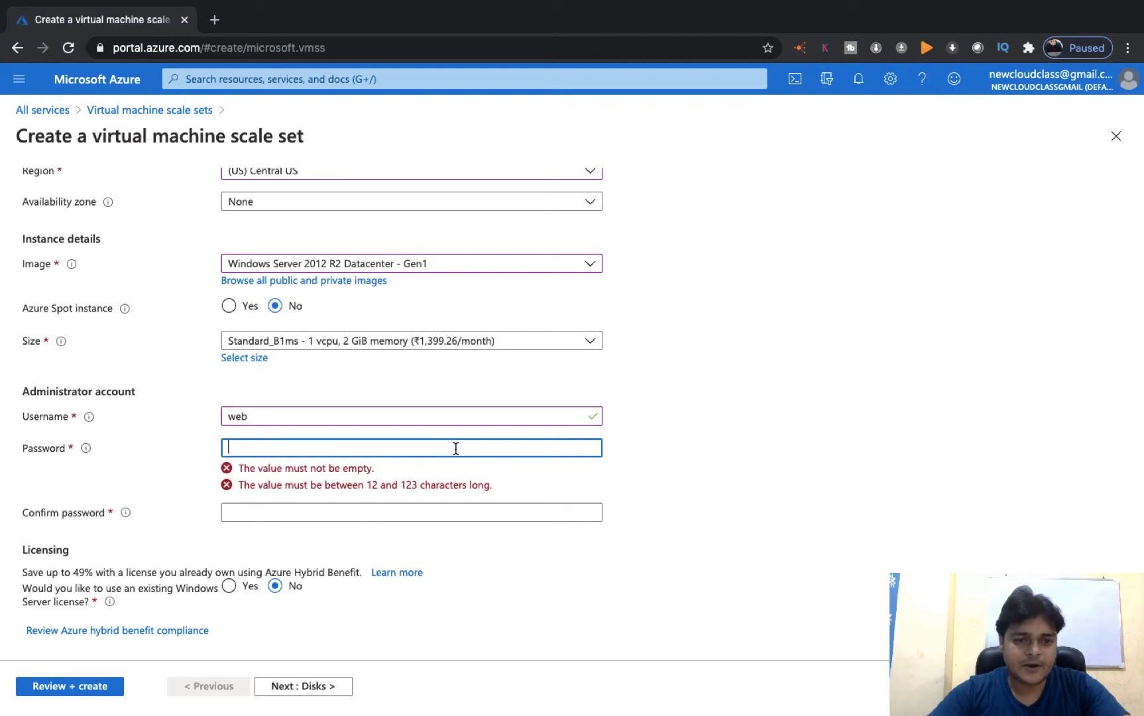
type("Pass")
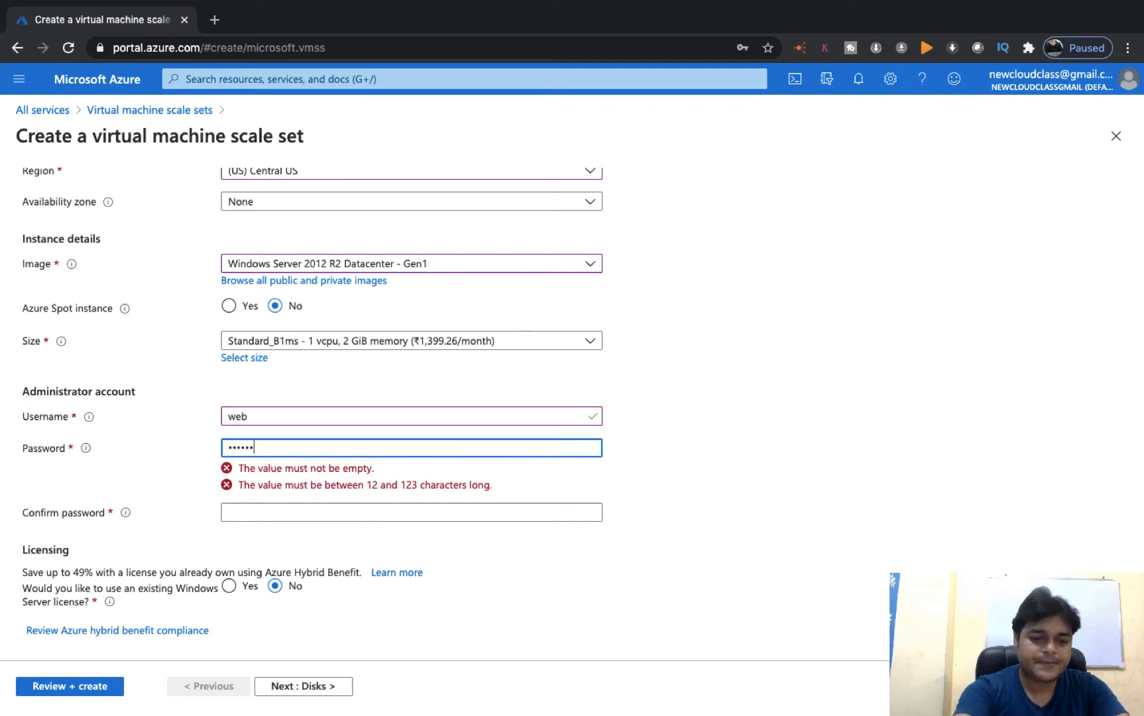
key("Tab")
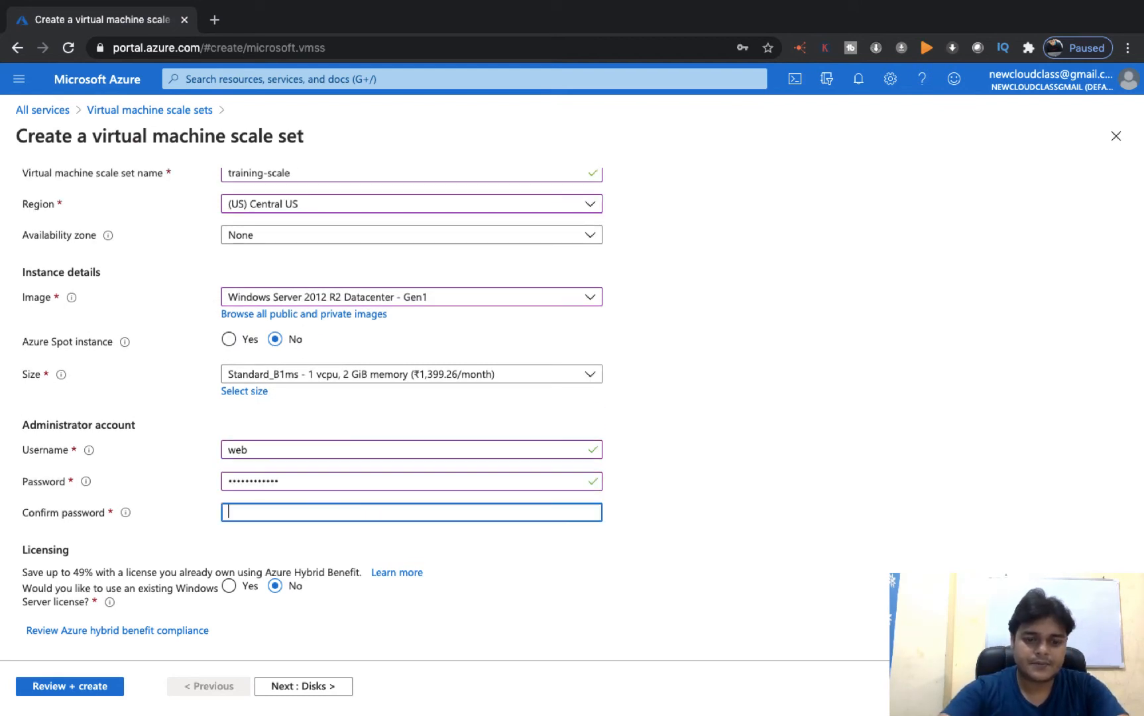
type("P")
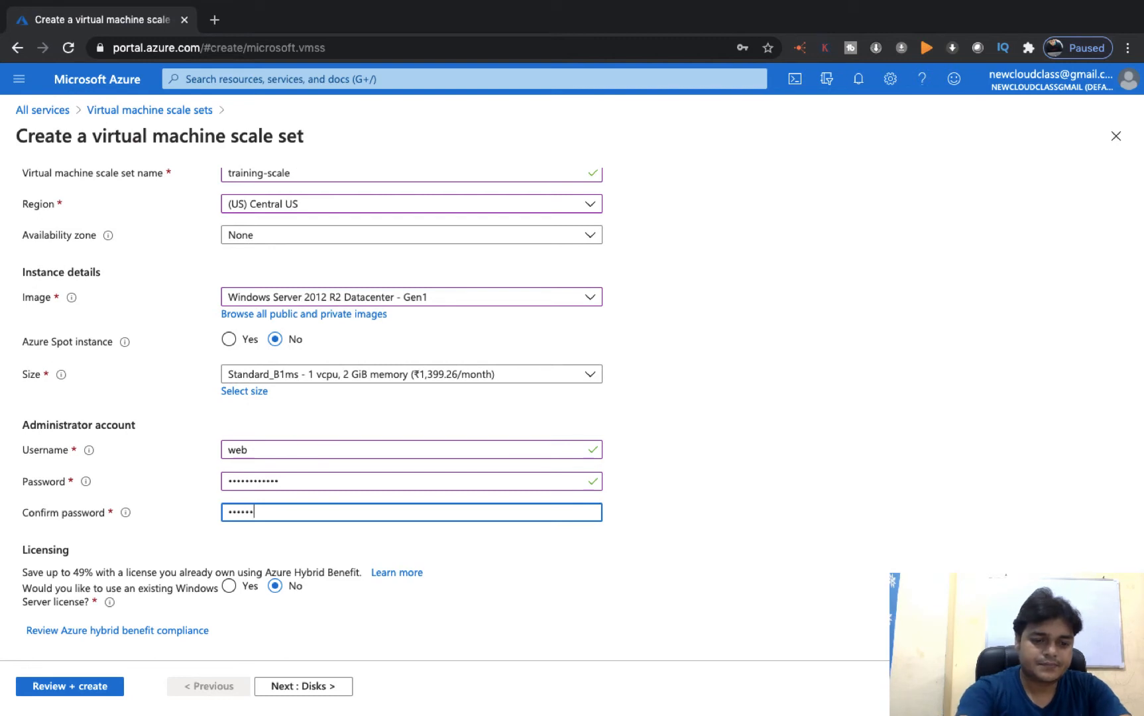
type("assword@123")
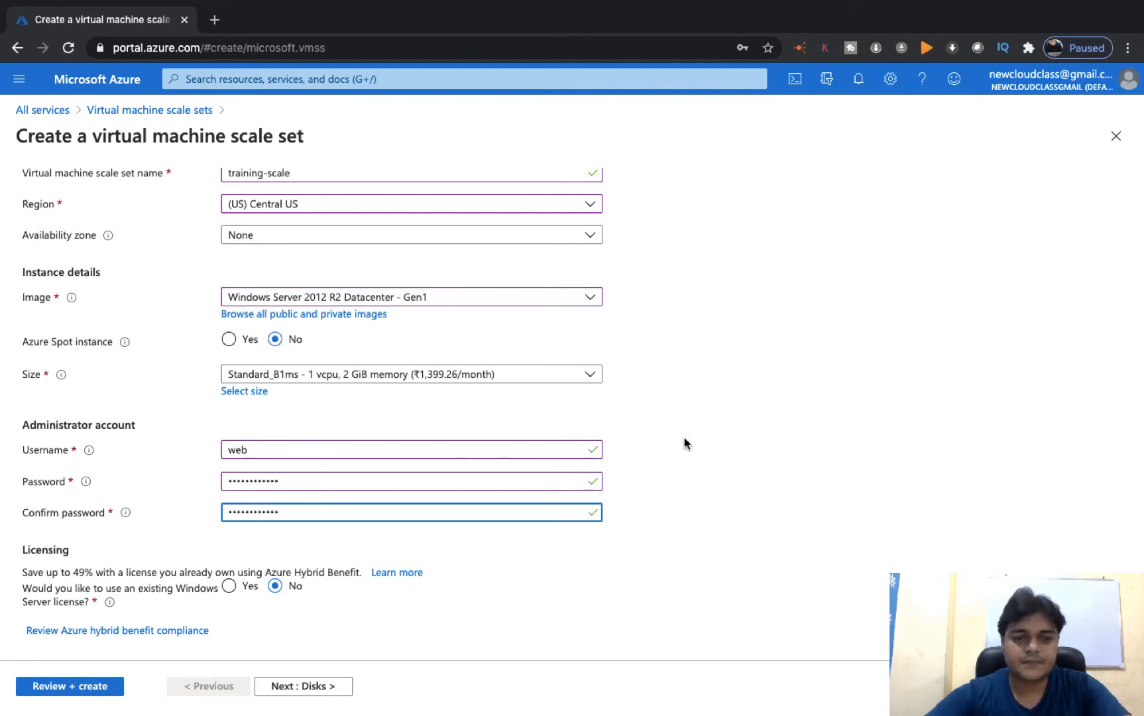
left_click(324, 693)
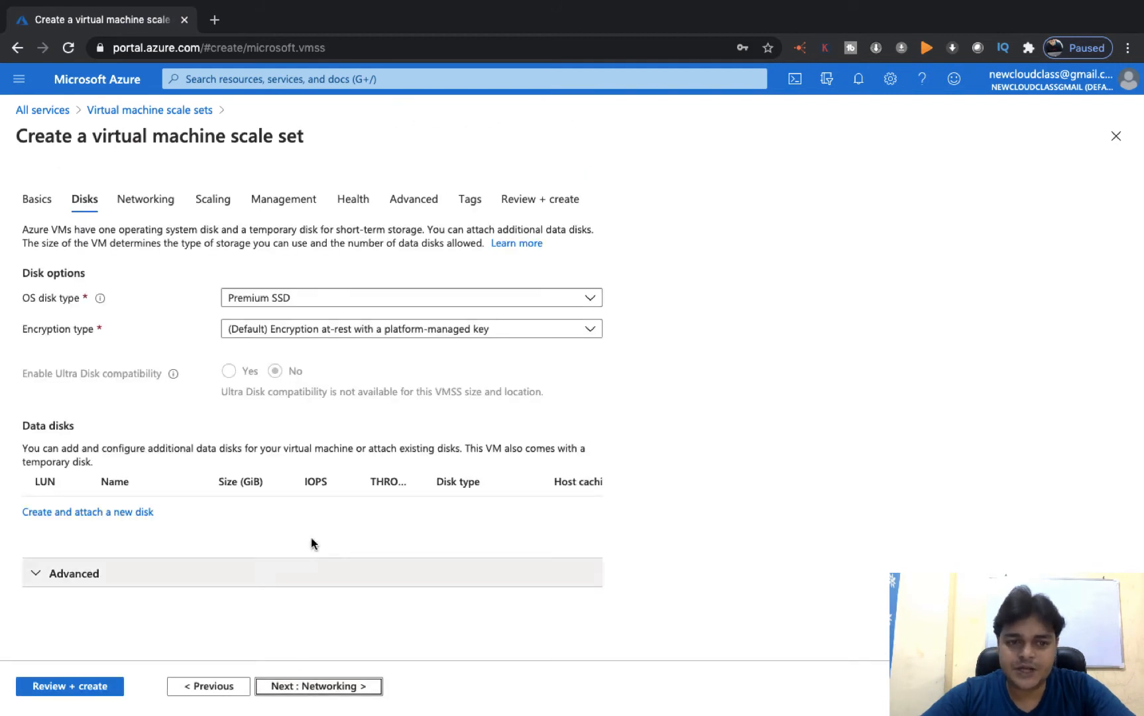
- On Networking, allow inbound RDP (3389) and a public IP on the network interface
left_click(336, 686)
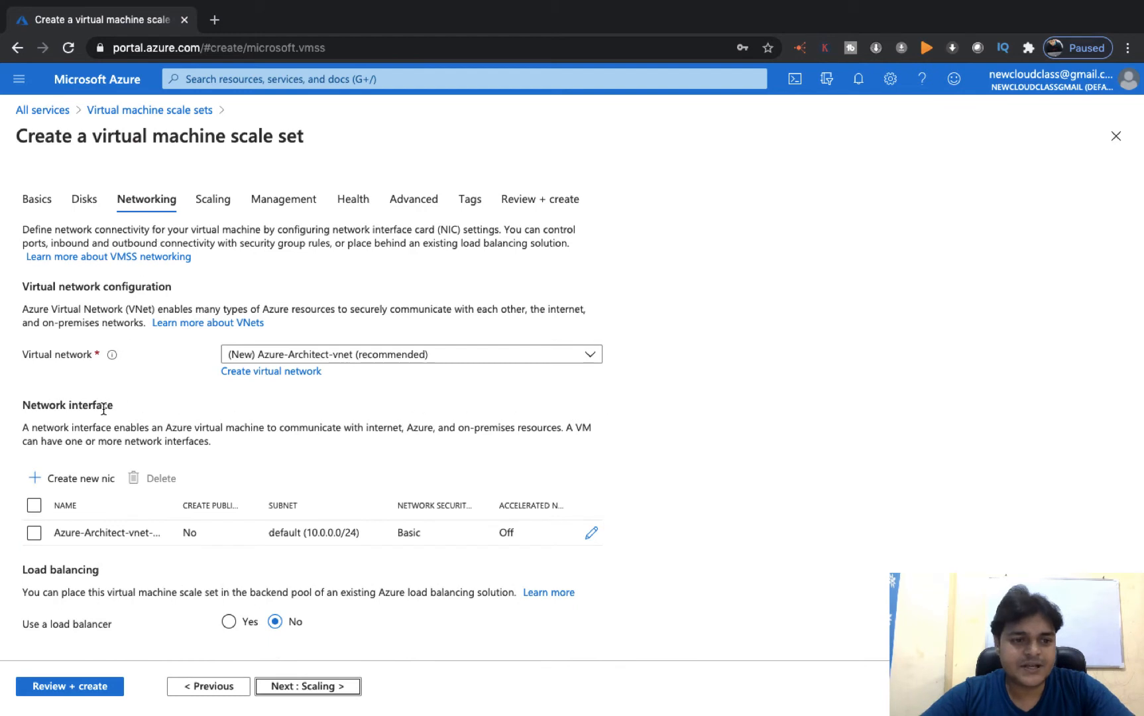
left_click(591, 535)
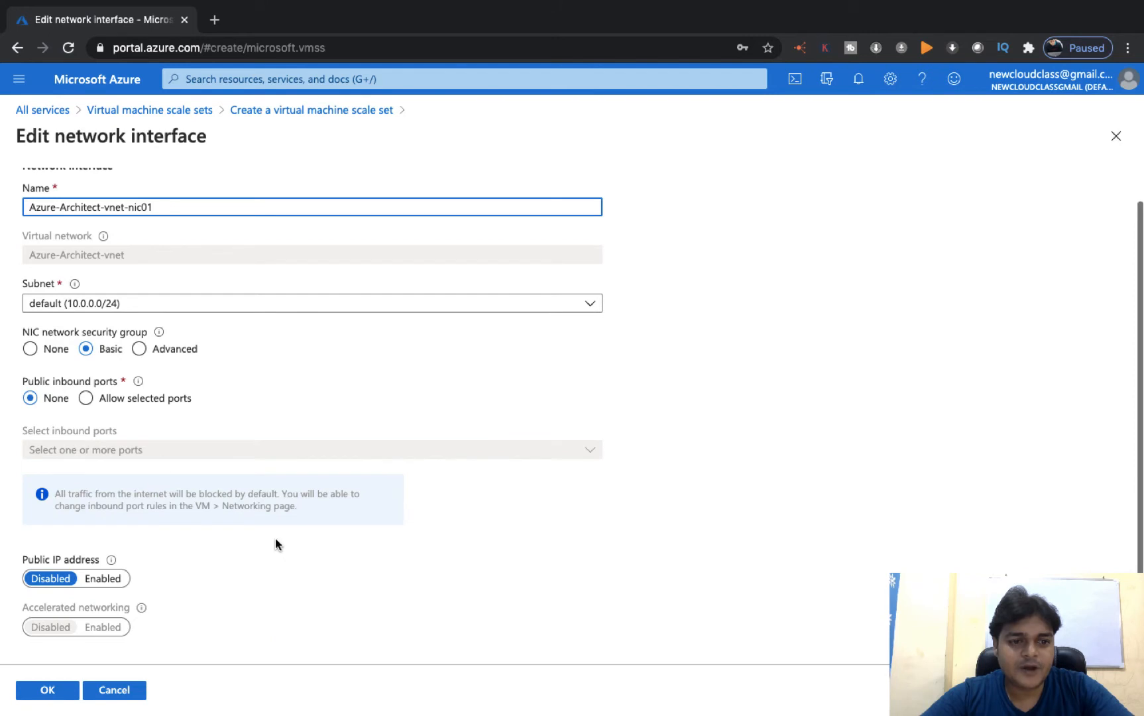
left_click(88, 400)
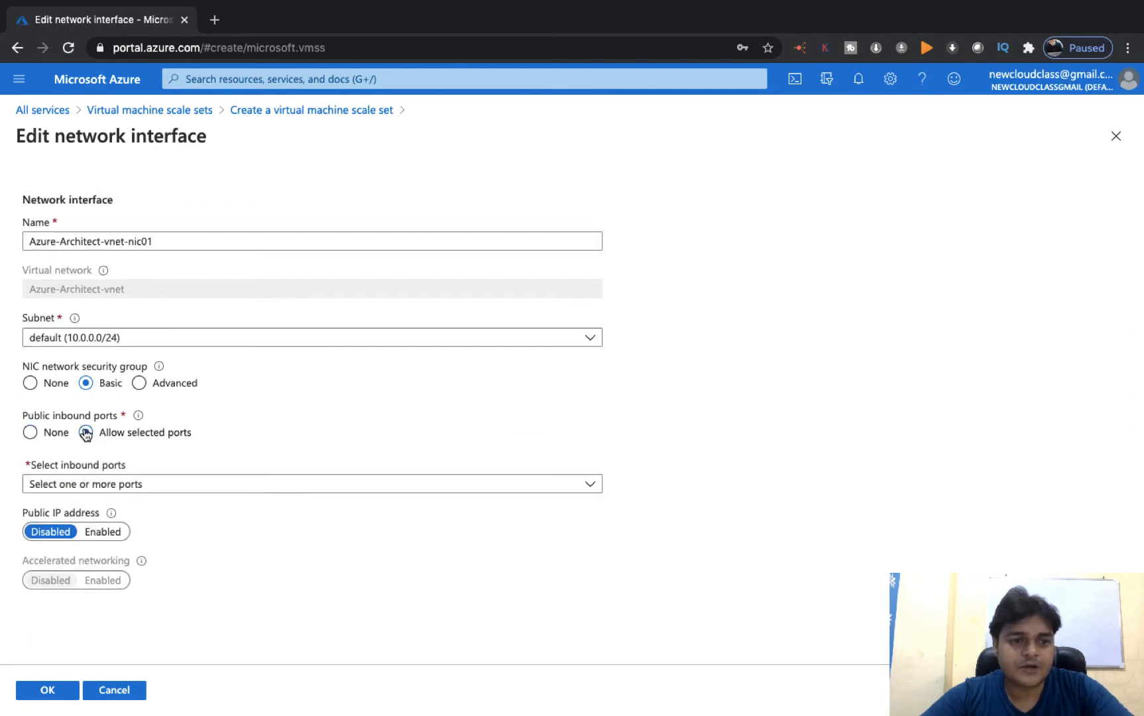
left_click(166, 491)
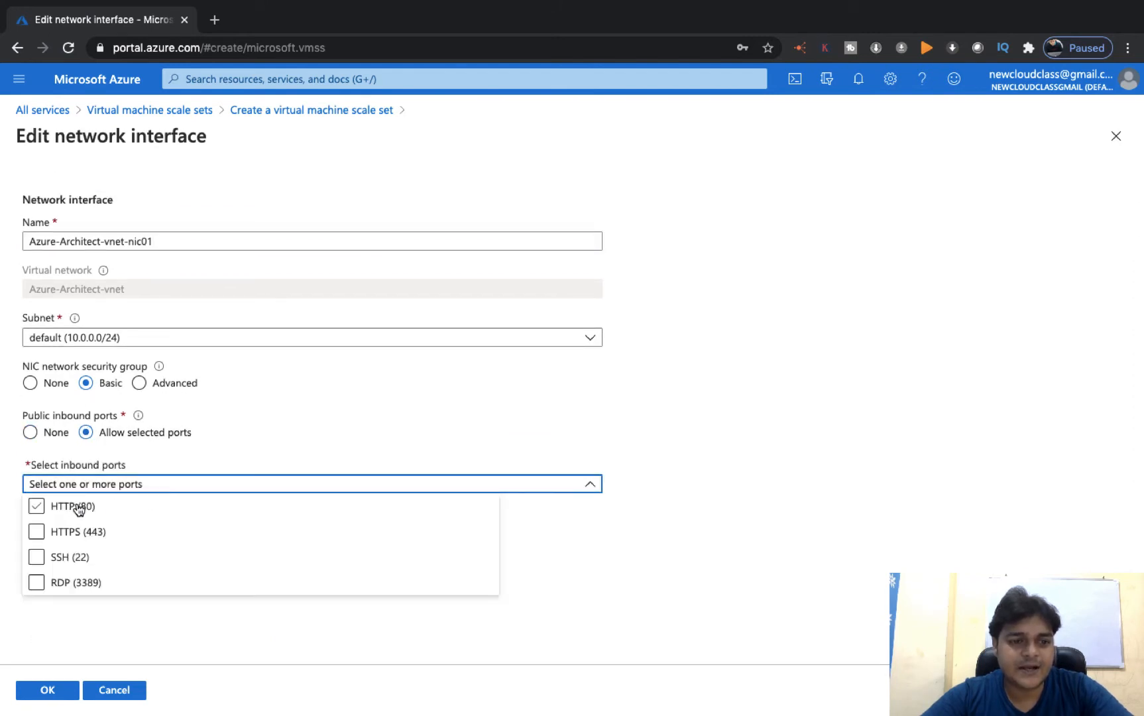
left_click(42, 582)
left_click(82, 560)
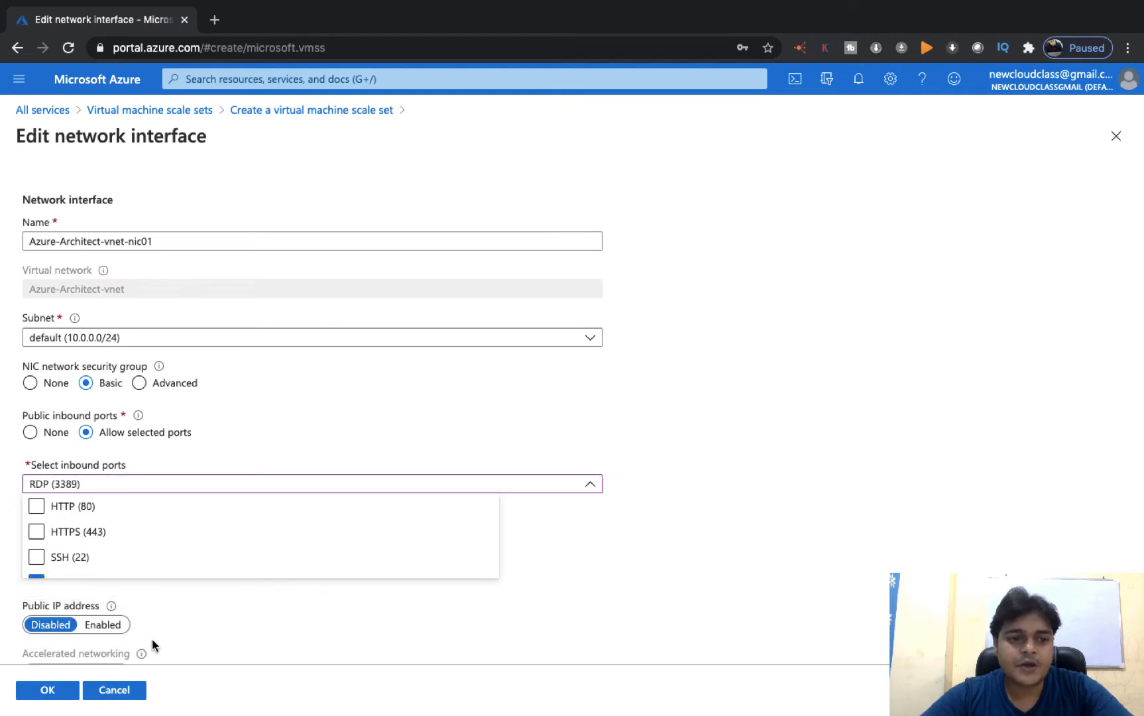
left_click(108, 627)
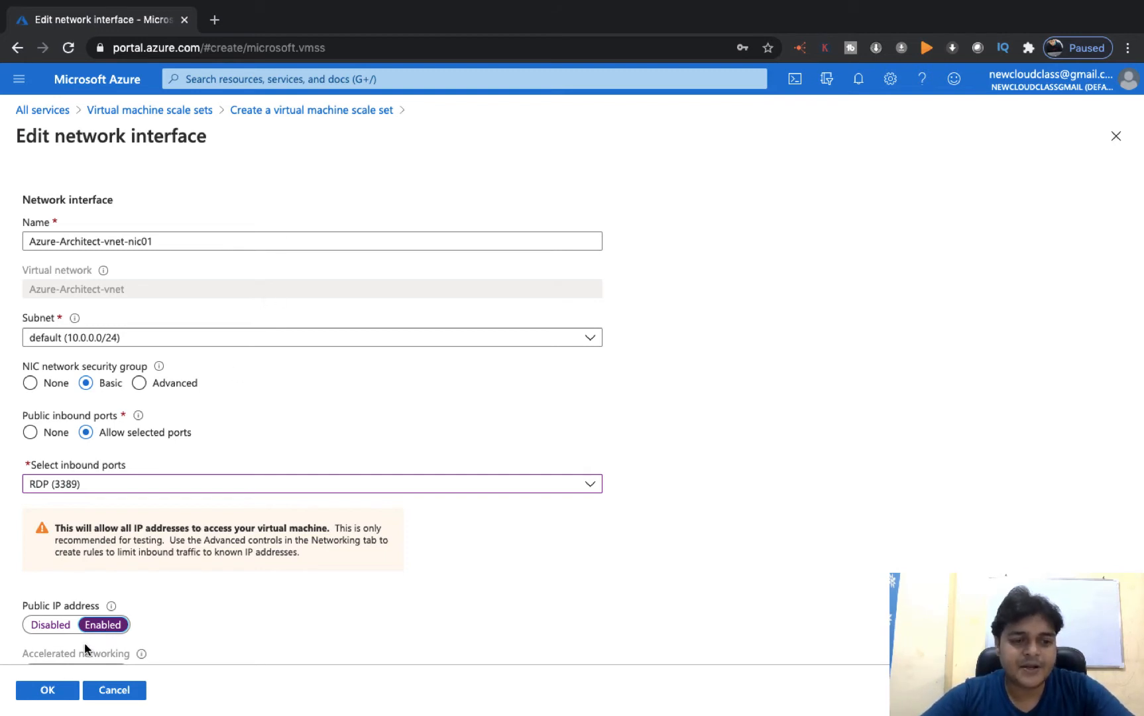
left_click(53, 693)
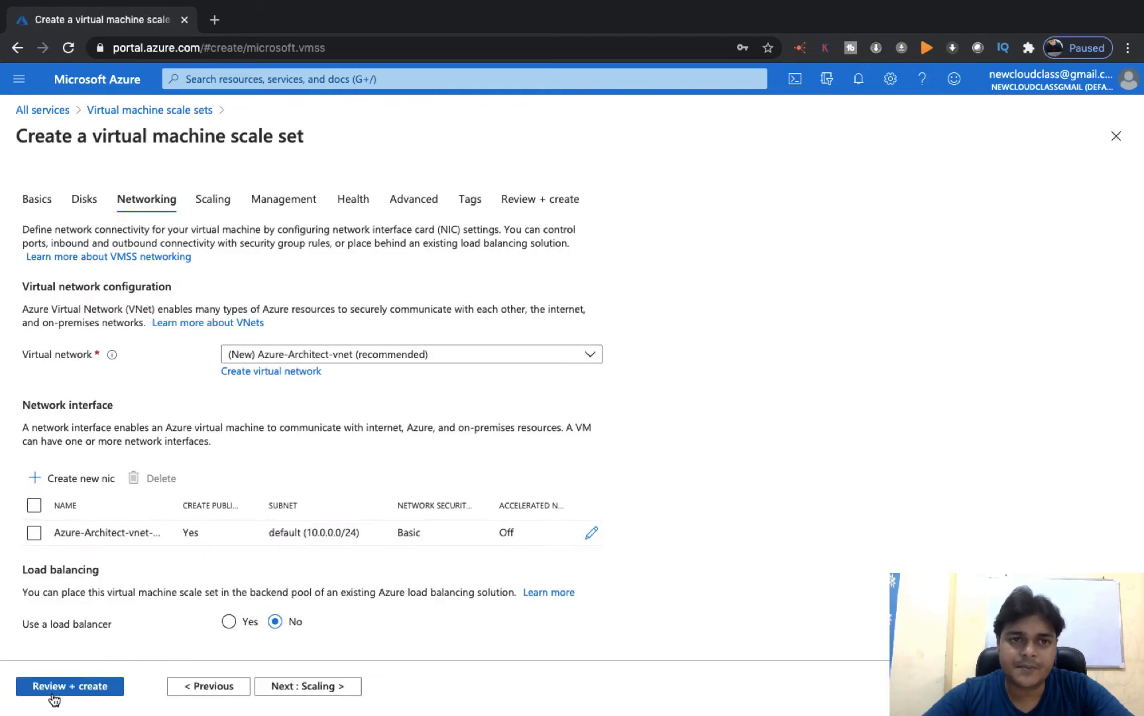
- Select the network interface, advance to Scaling, and glance at the Autoscaling diagram
left_click(33, 533)
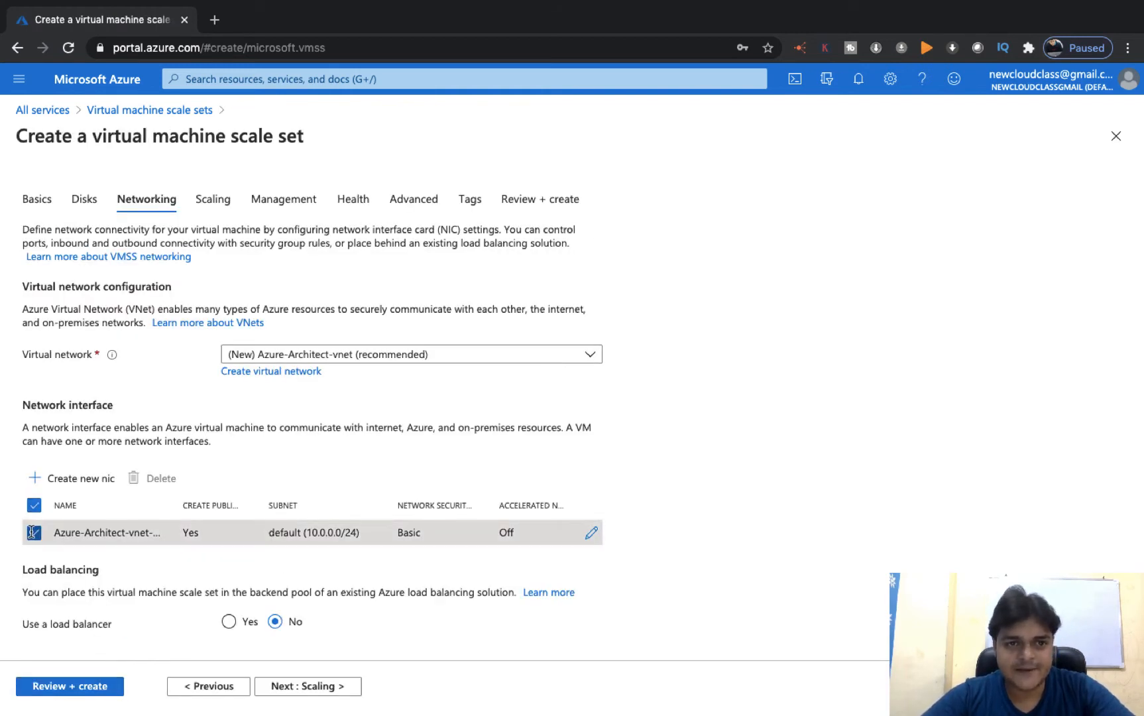
left_click(306, 685)
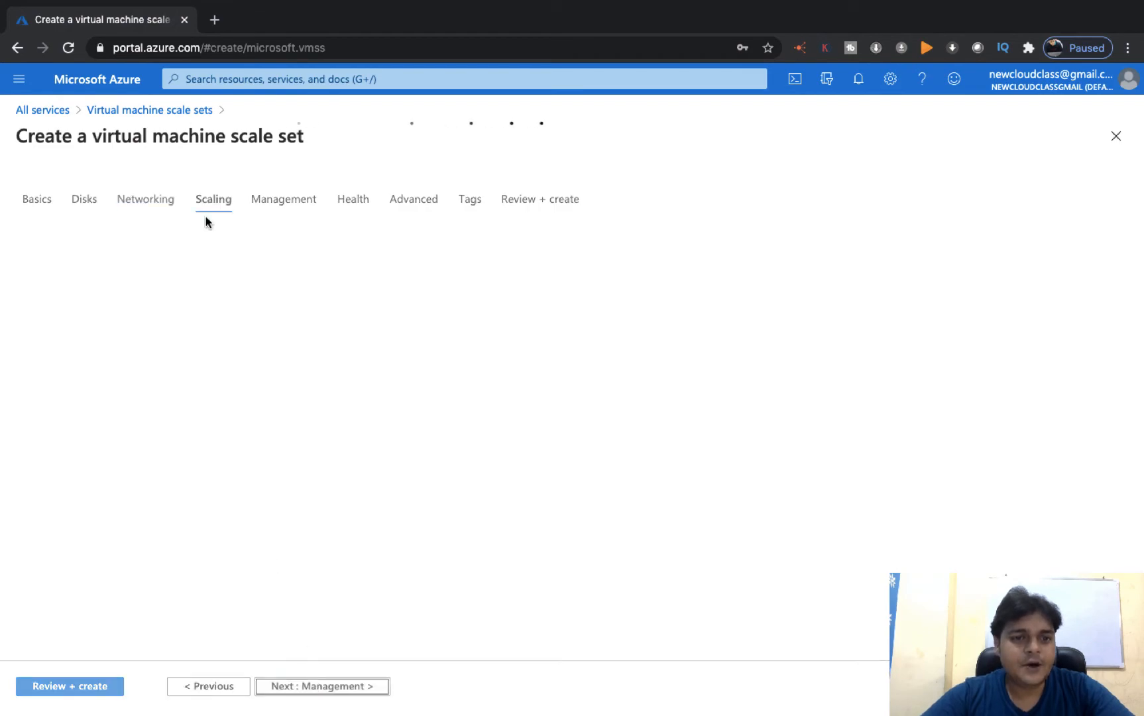
key("ctrl+Left")
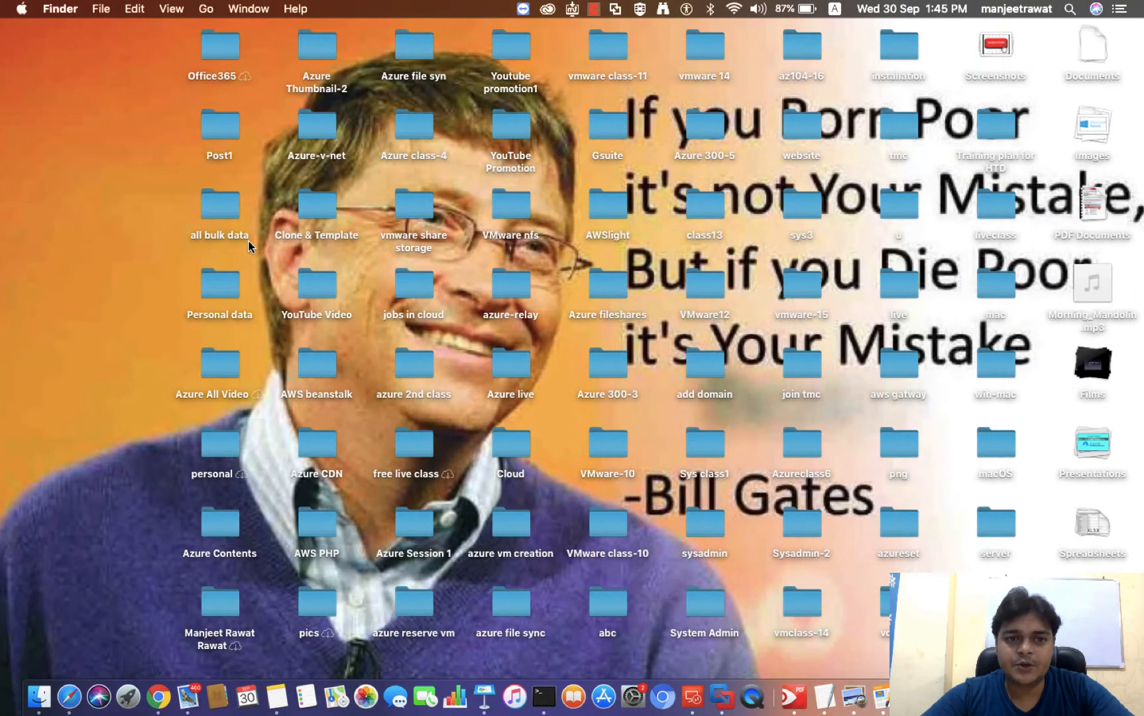
key("ctrl+Left")
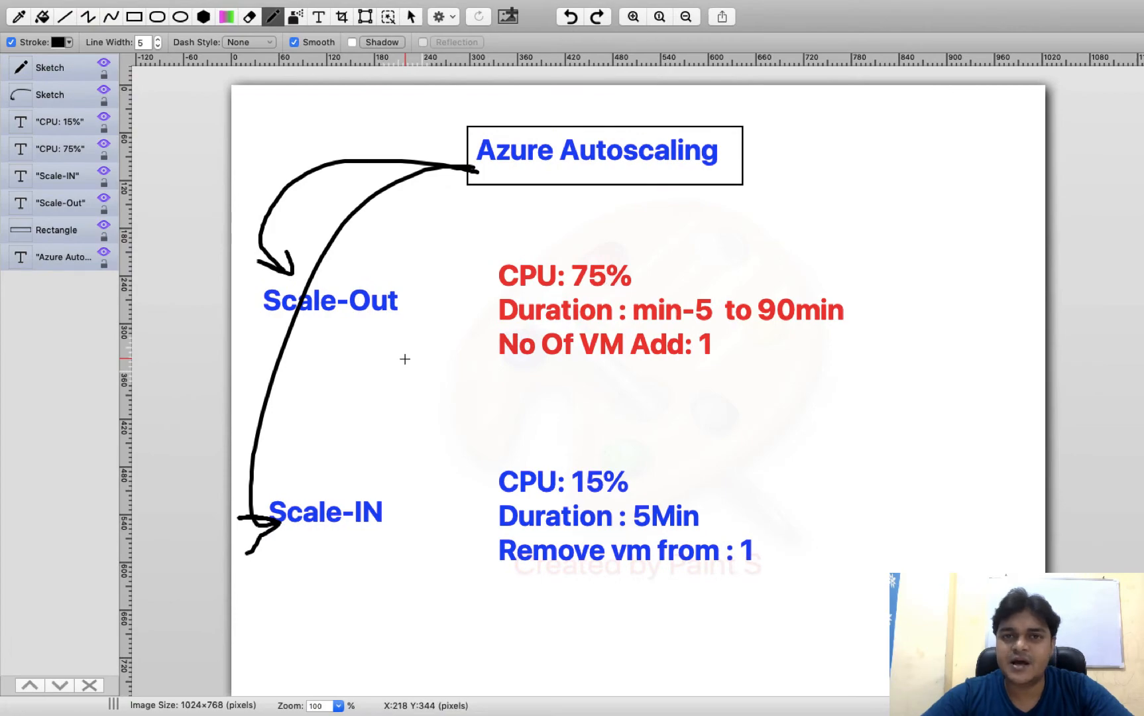
key("ctrl+Right")
key("ctrl+Right")
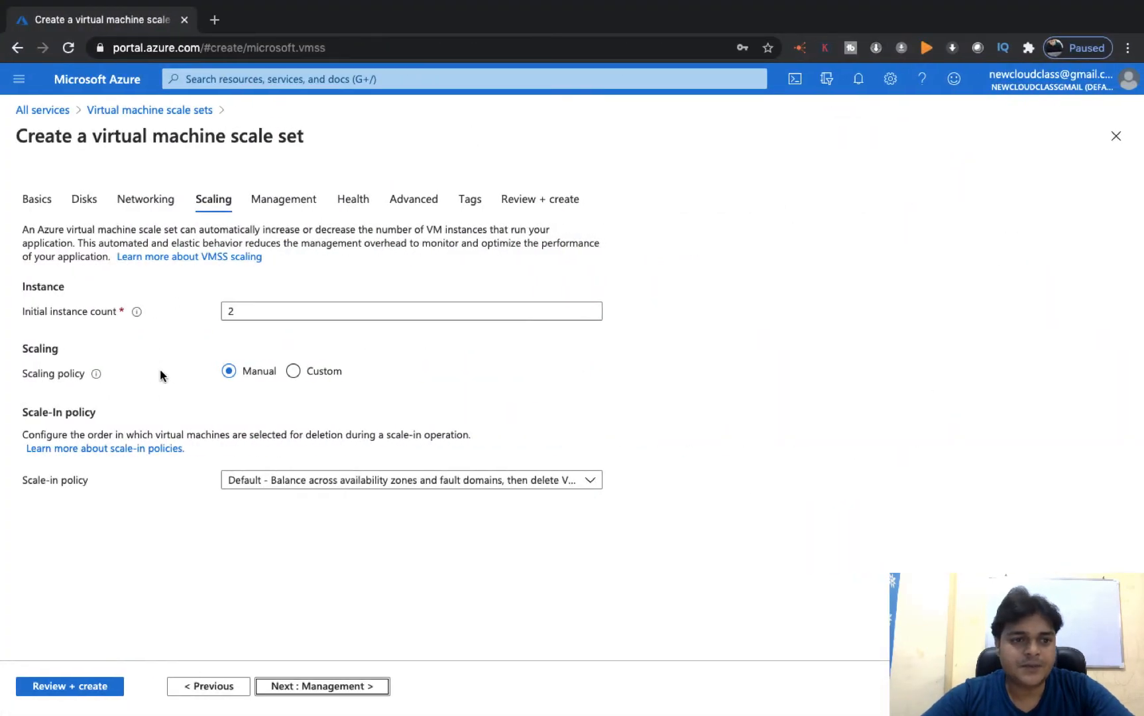
- Set the initial instance count to 3 and choose the Custom autoscale policy
left_click(252, 303)
key("Left")
type("3")
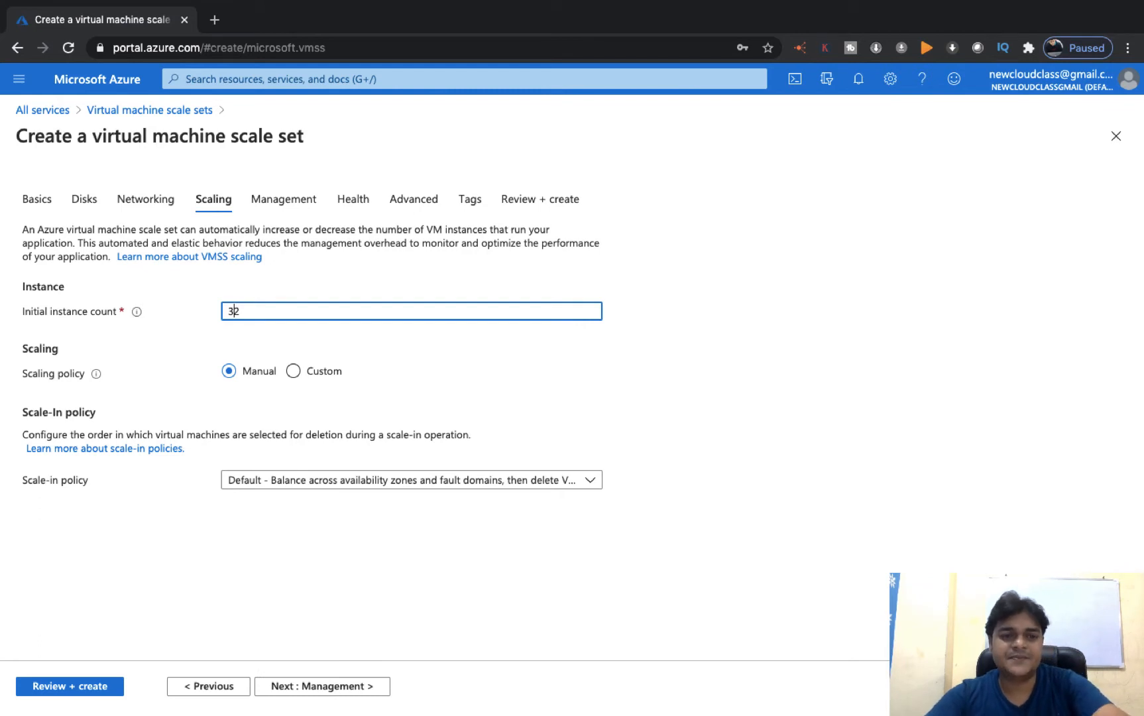
key("Delete")
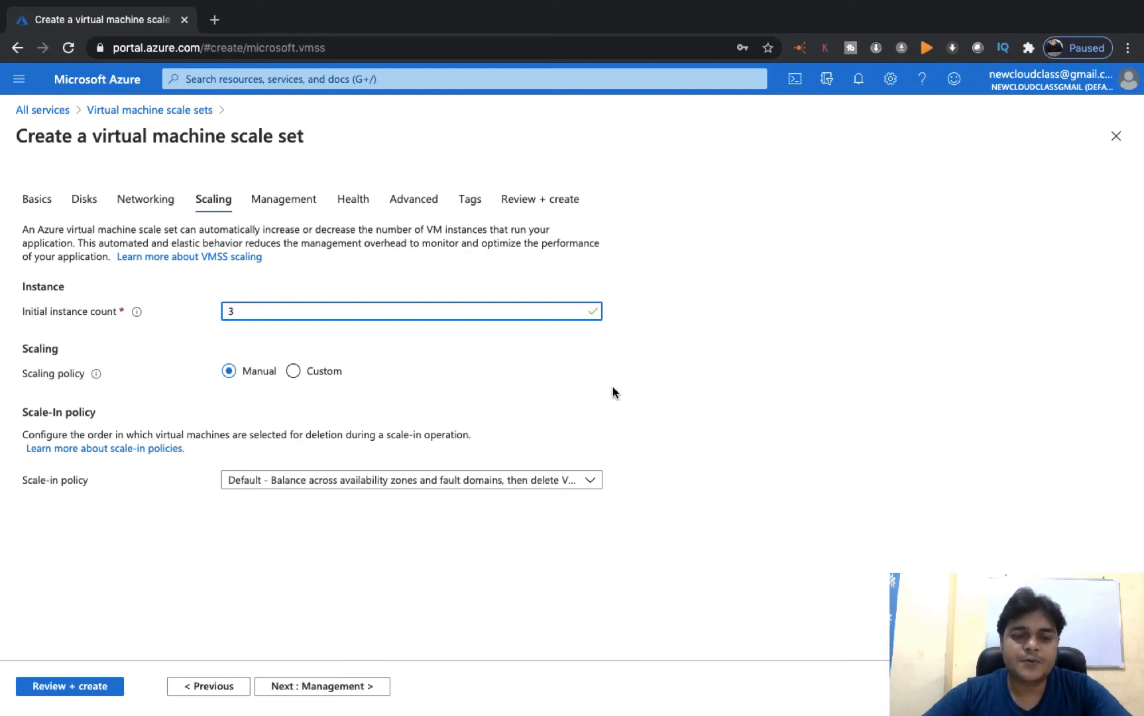
left_click(637, 399)
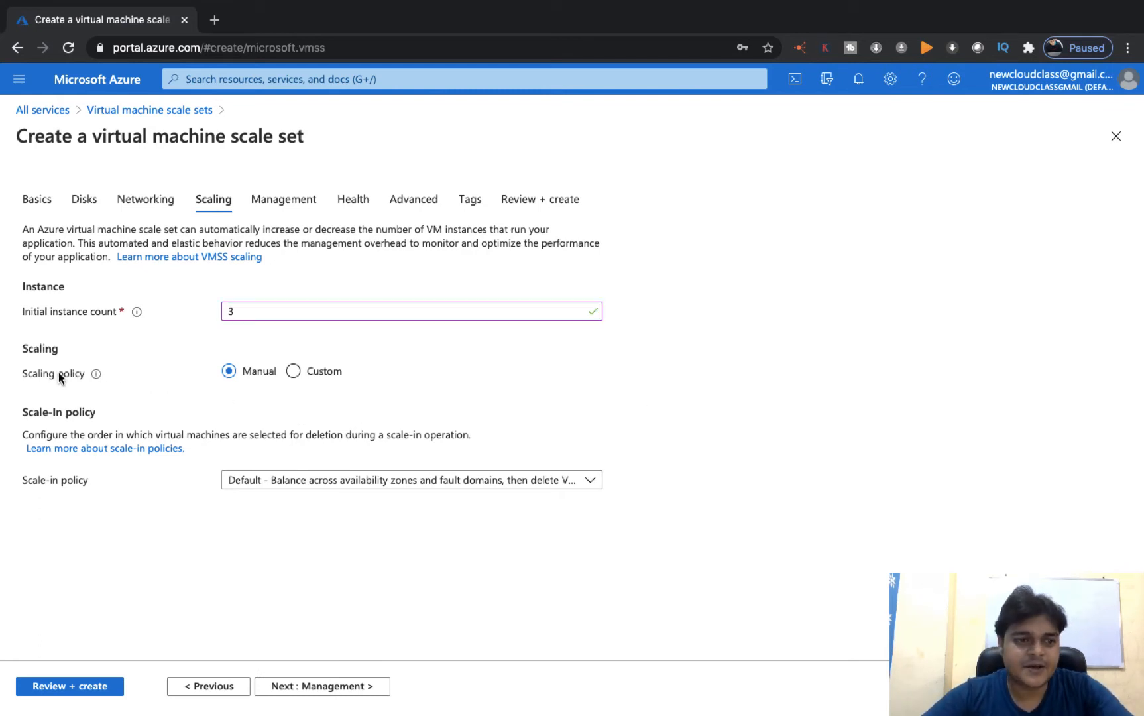
left_click(294, 372)
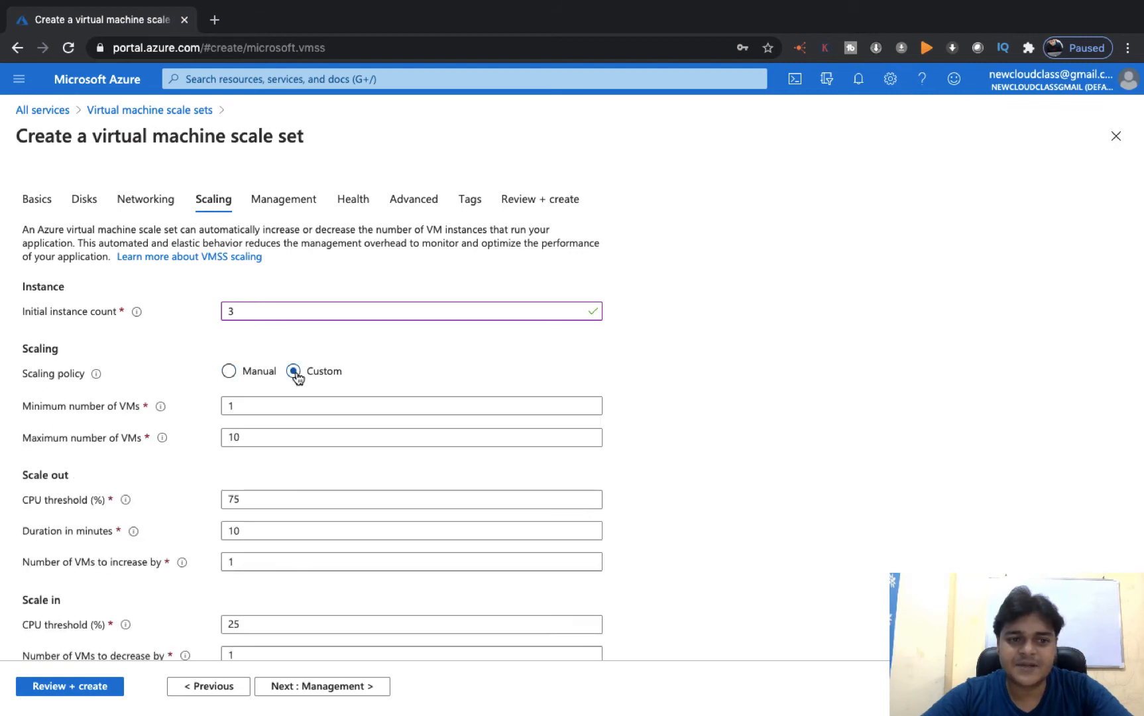
scroll(219, 515, "down", 1)
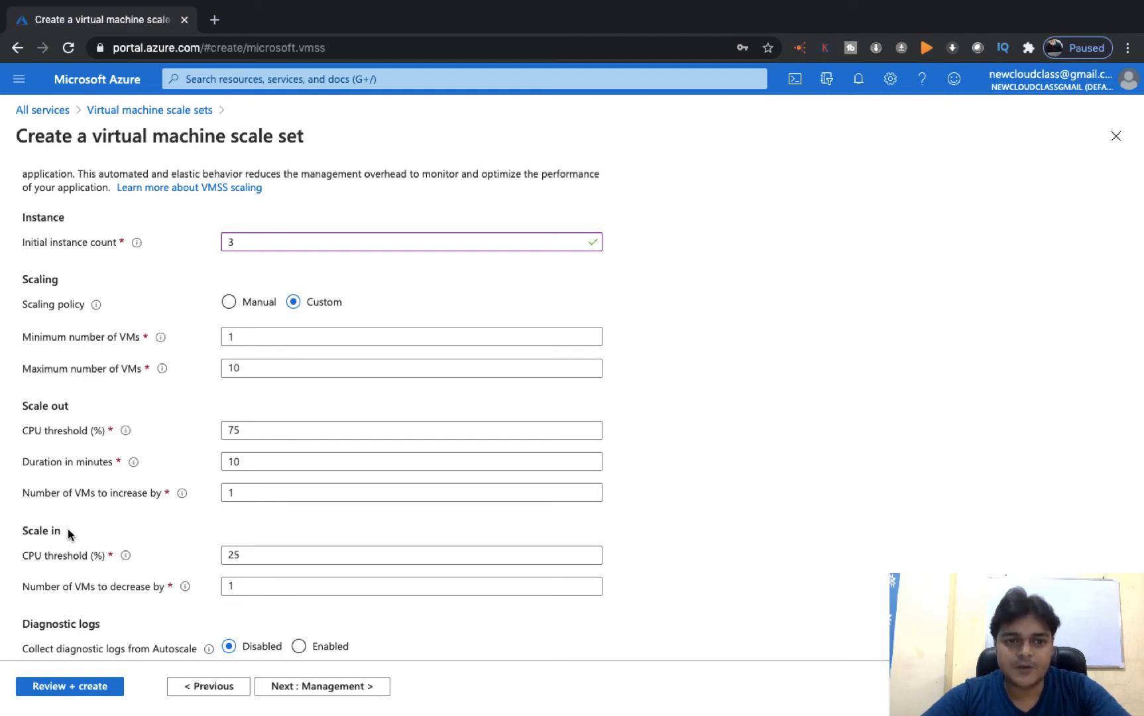
key("ctrl+Left")
key("ctrl+Left")
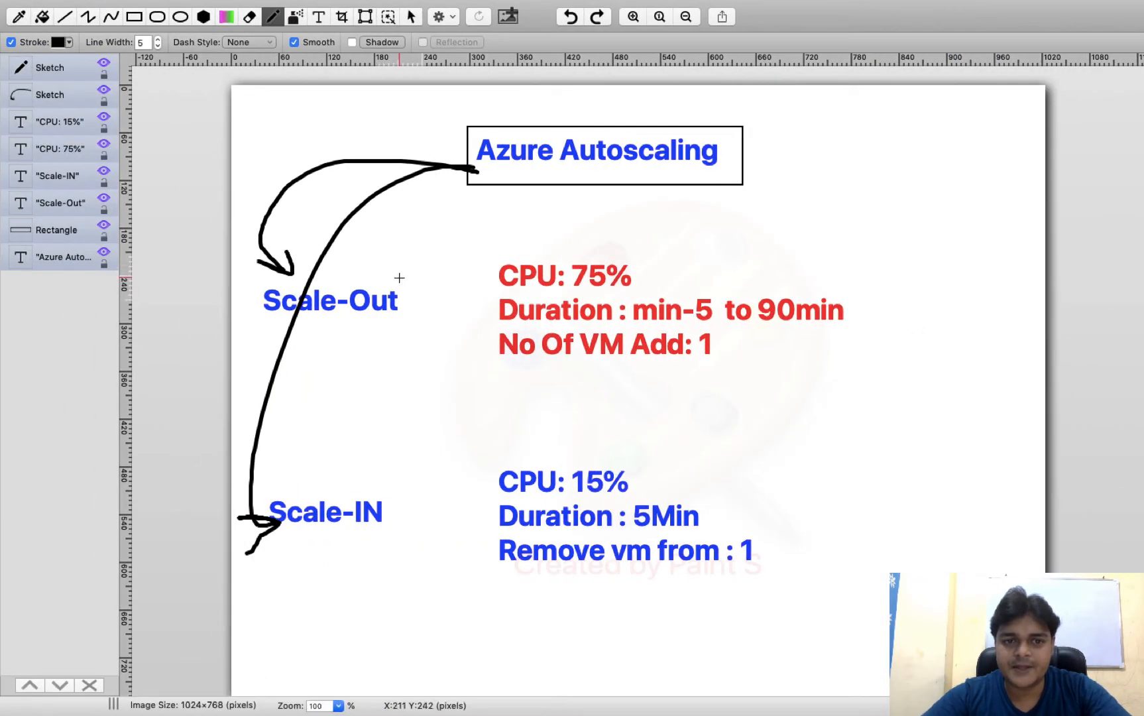
- Switch from the Paint S diagram back to the Azure scaling form
key("ctrl+Right")
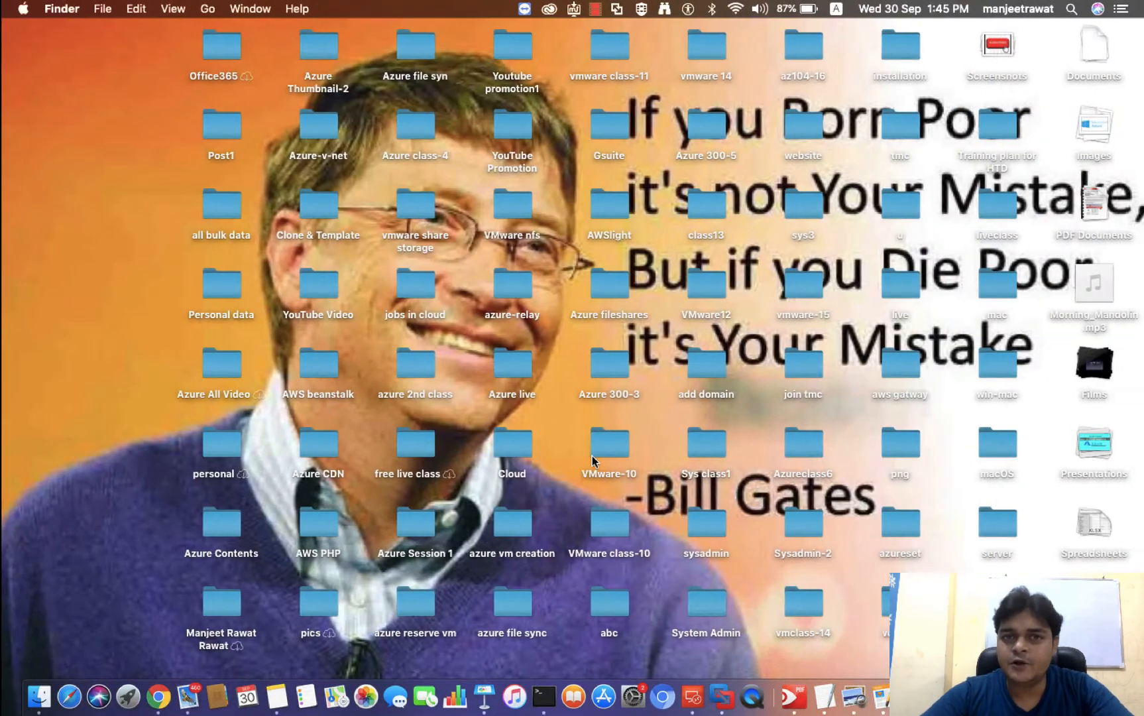
key("ctrl+Right")
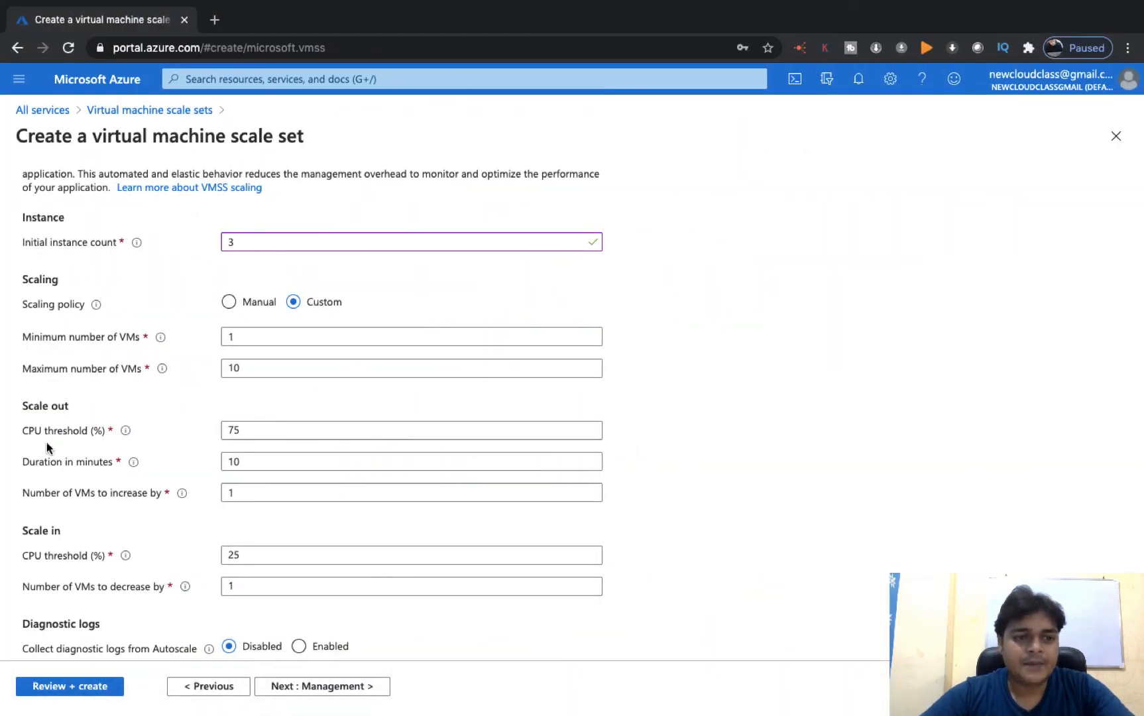
left_click(249, 331)
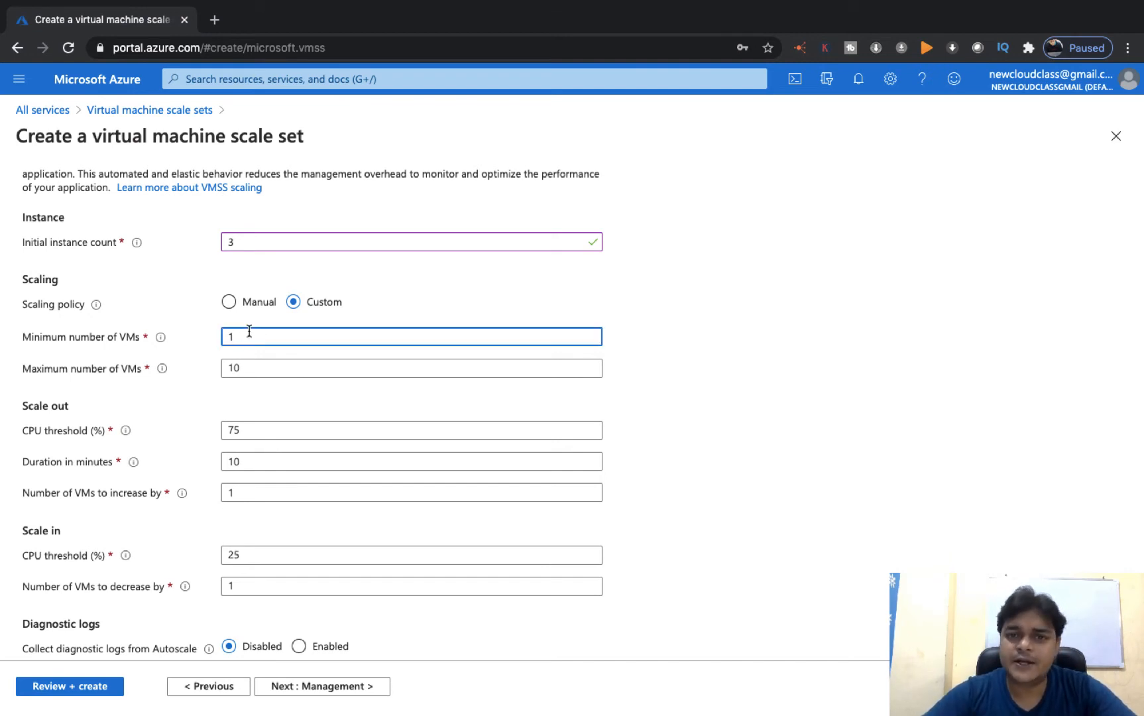
key("BackSpace")
type("2")
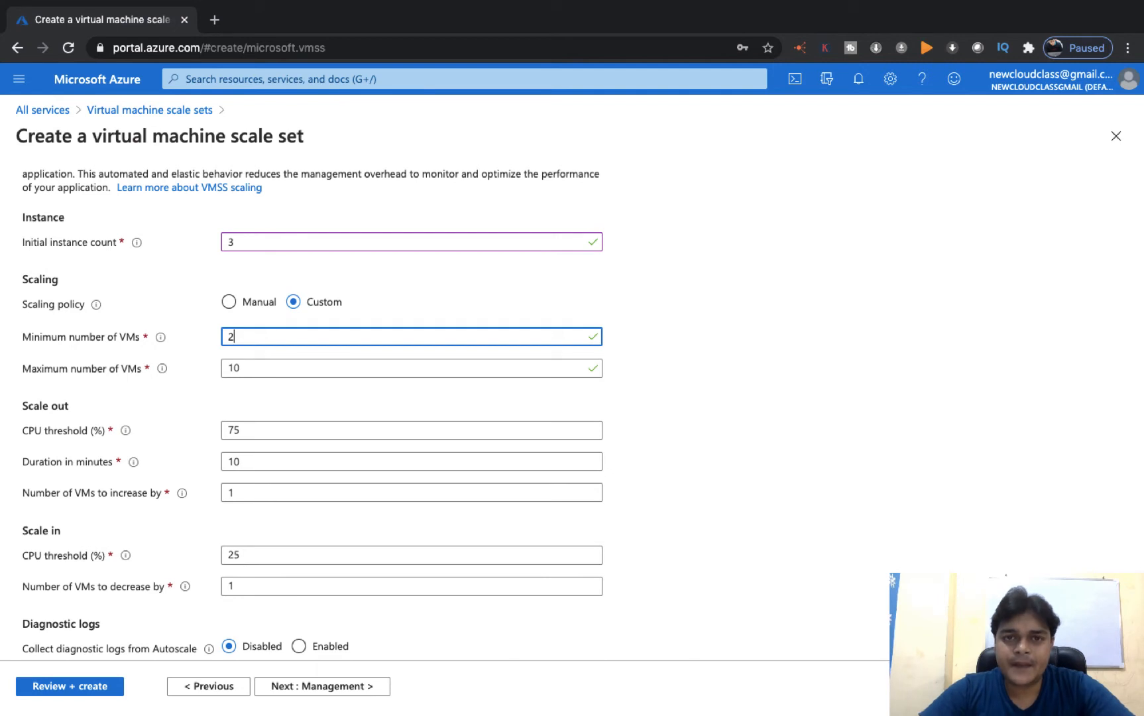
left_click(251, 369)
key("BackSpace")
key("BackSpace")
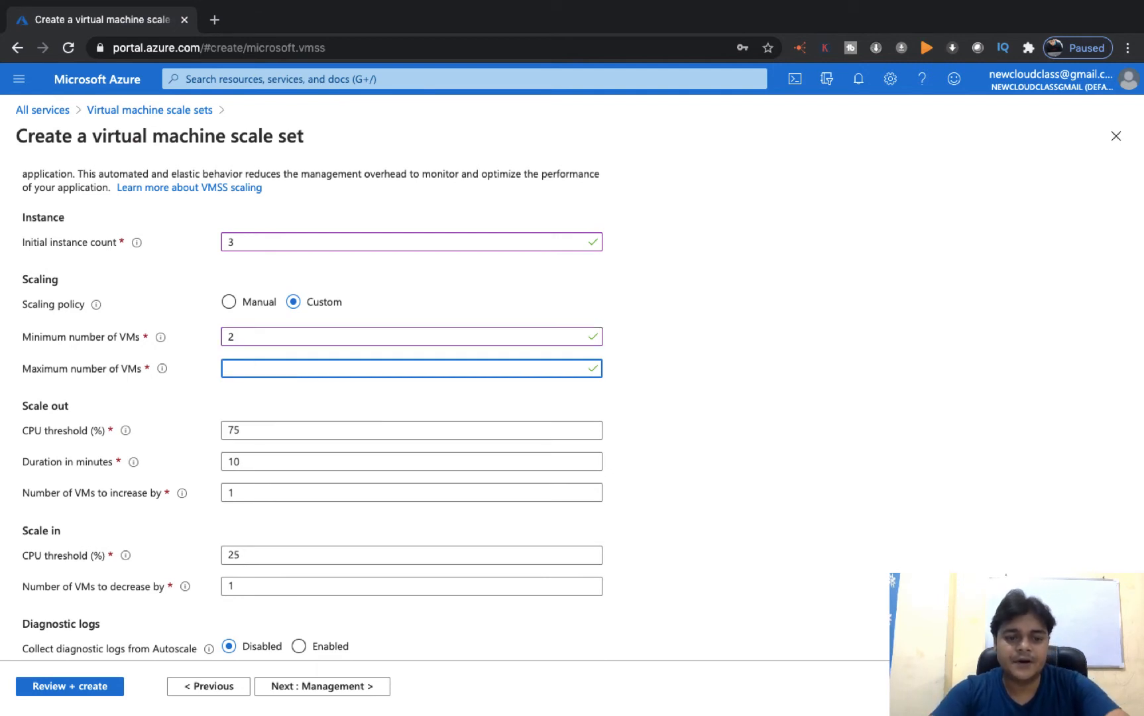
type("50")
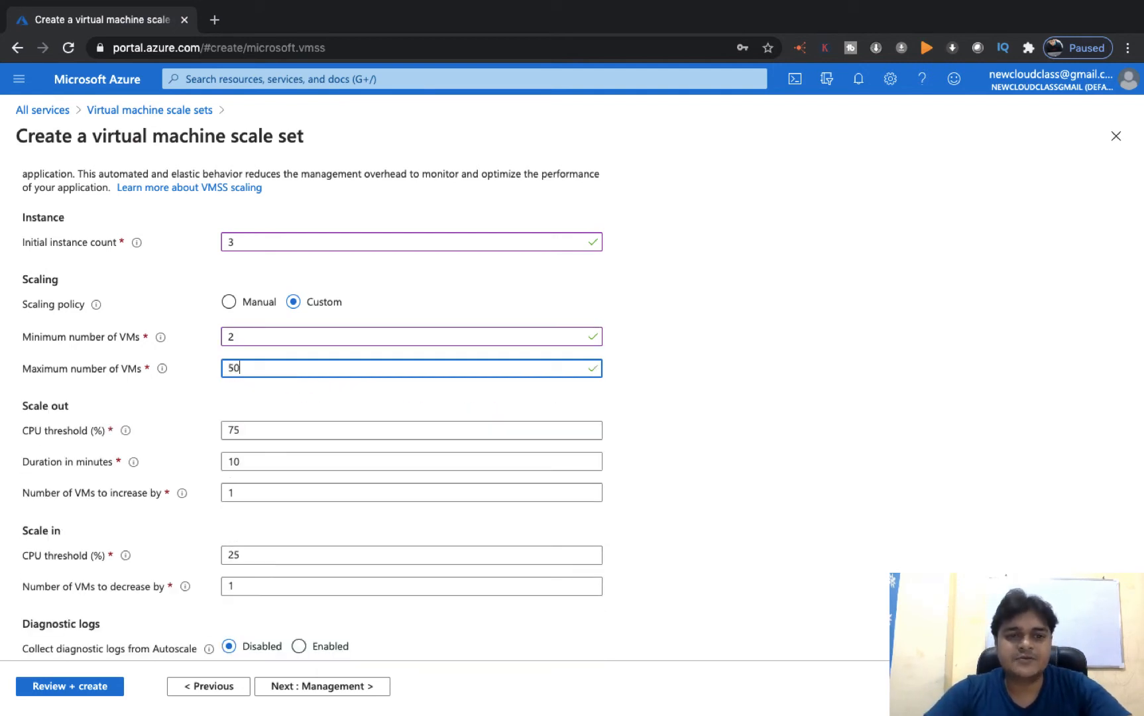
double_click(232, 336)
type("1")
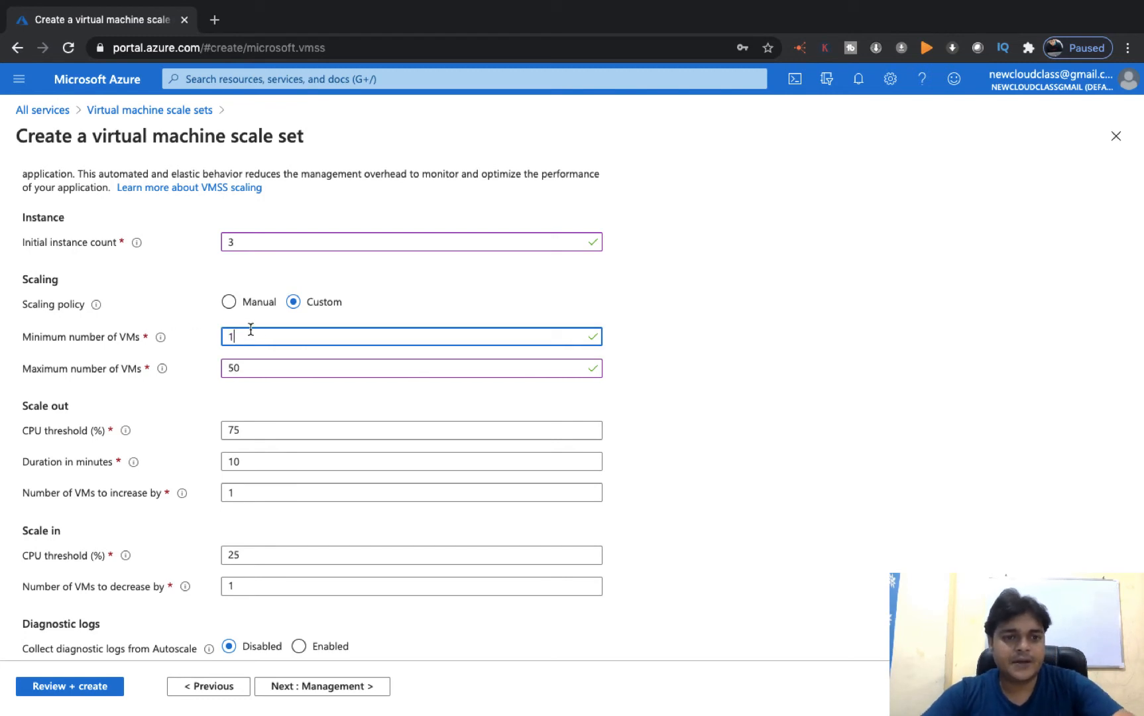
double_click(266, 369)
type("10")
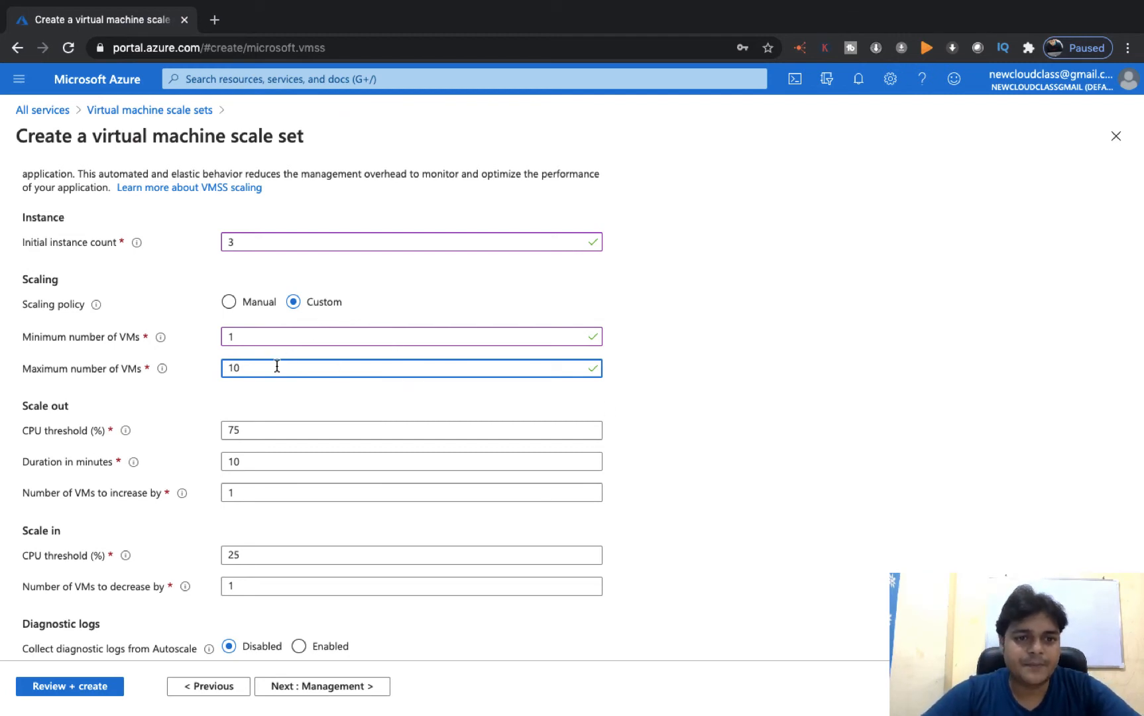
scroll(253, 458, "down", 3)
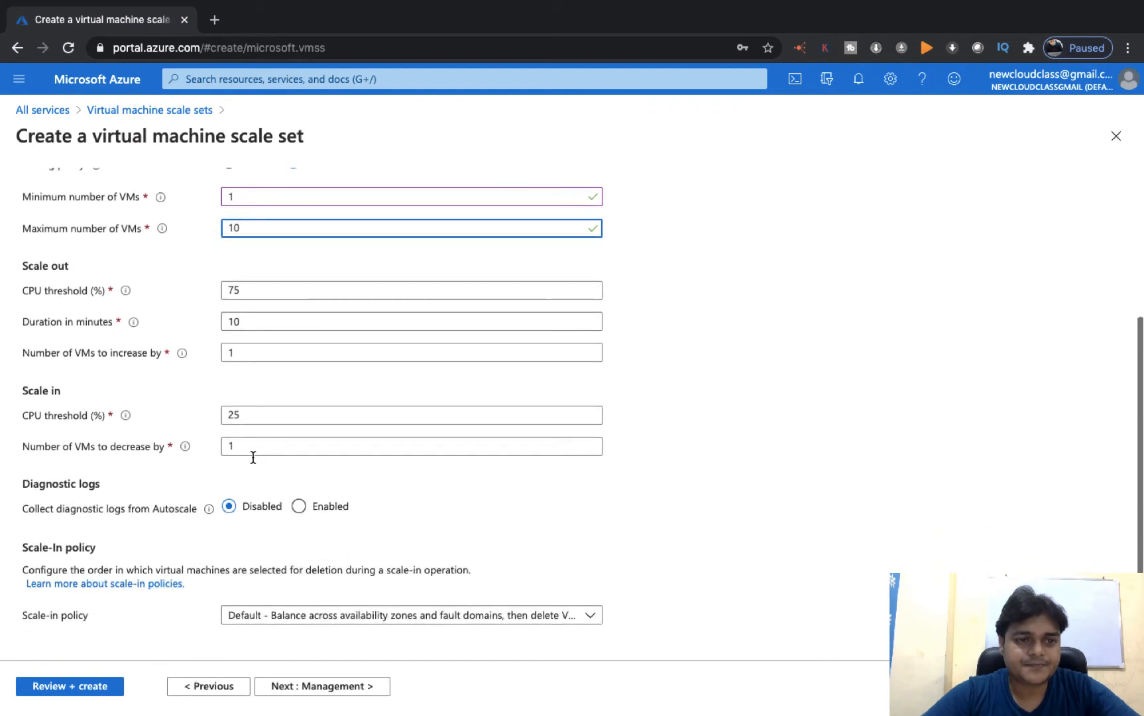
left_click(136, 351)
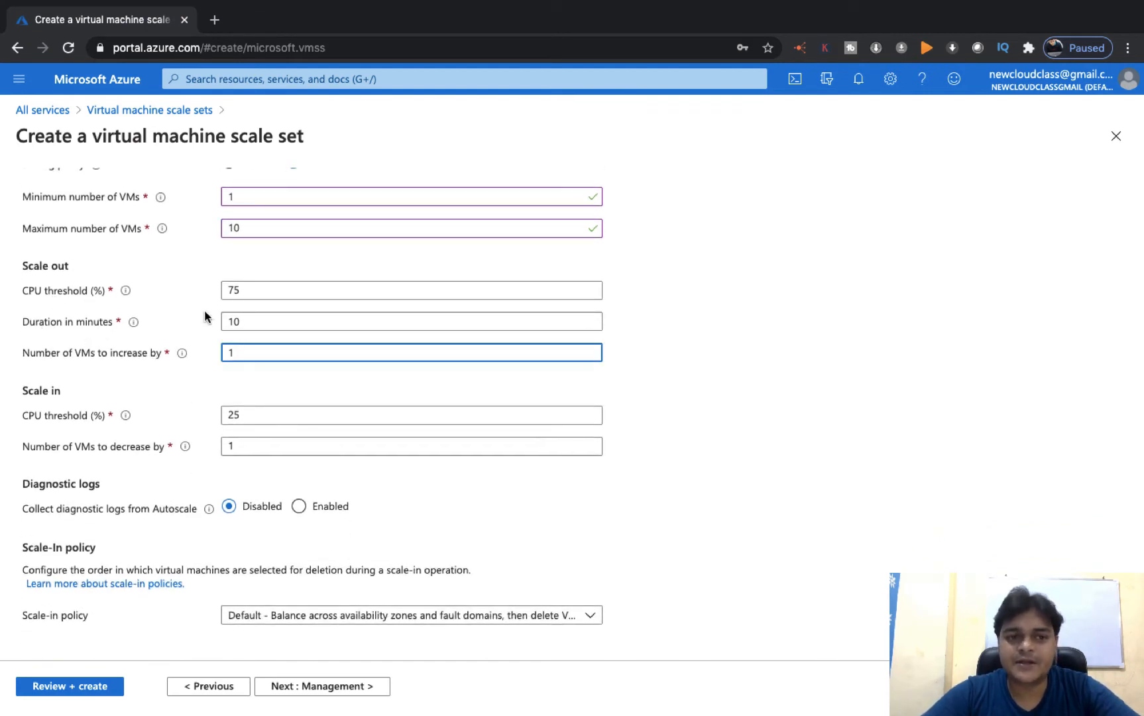
- Configure scale-out: above 75% CPU for 5 minutes, increase by 1 VM
left_click(246, 289)
double_click(246, 289)
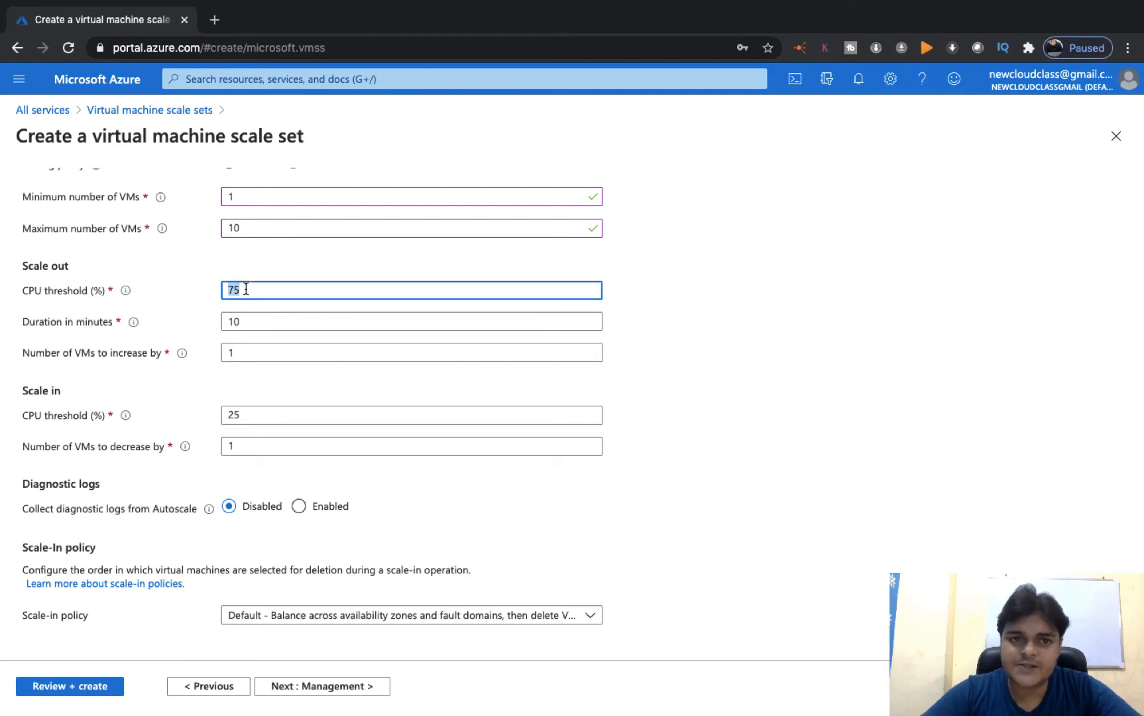
scroll(277, 262, "up", 3)
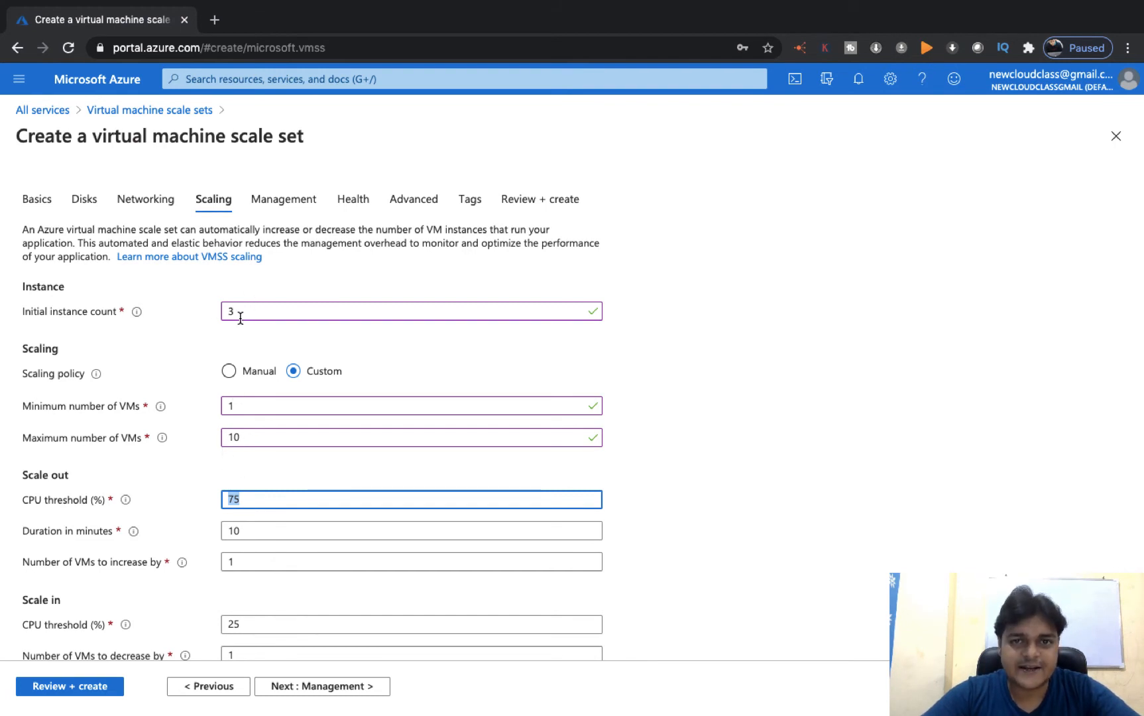
scroll(240, 316, "down", 3)
left_click(273, 353)
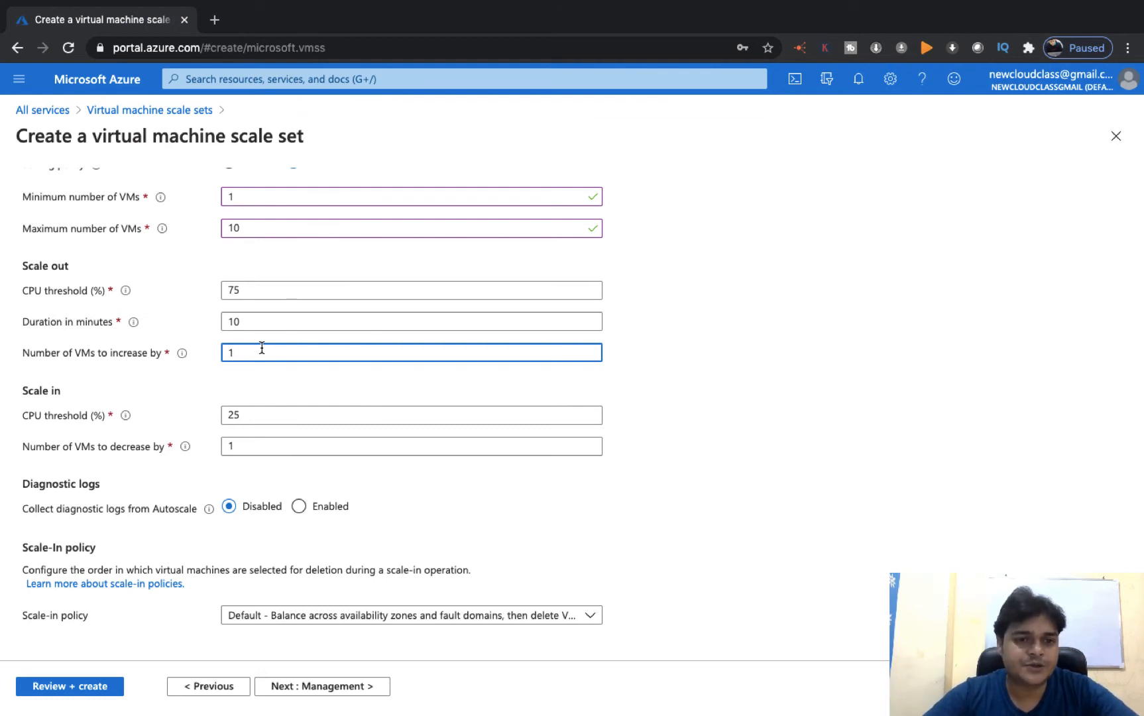
left_click(246, 319)
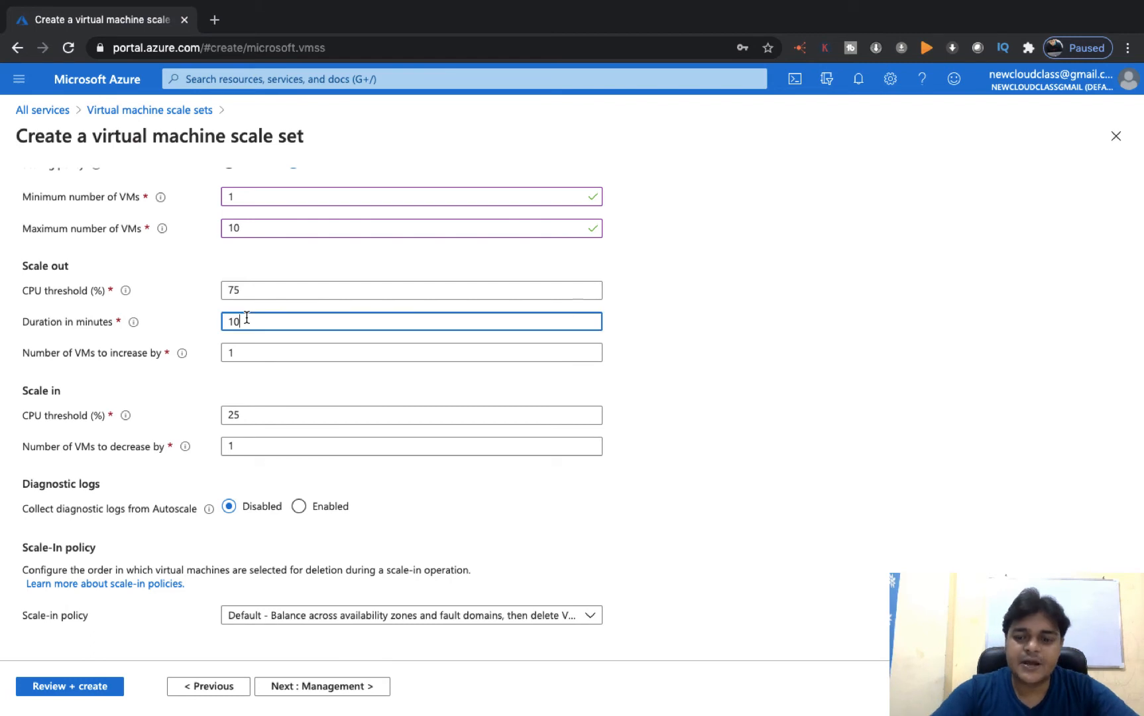
type("5")
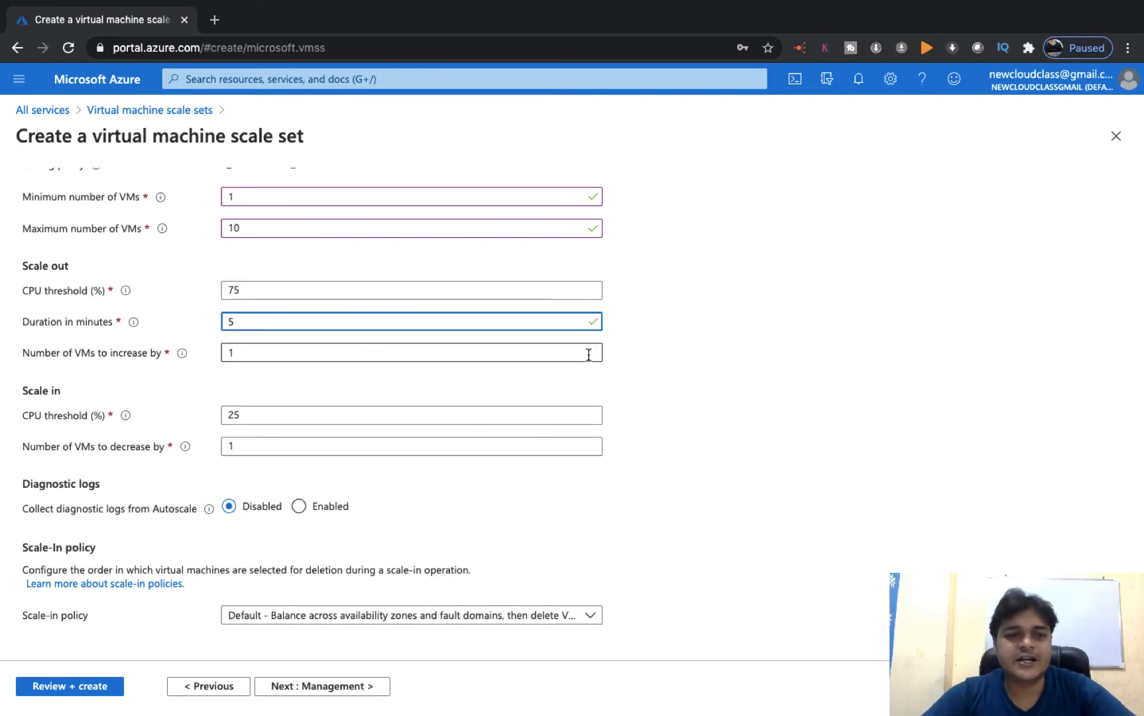
left_click(630, 384)
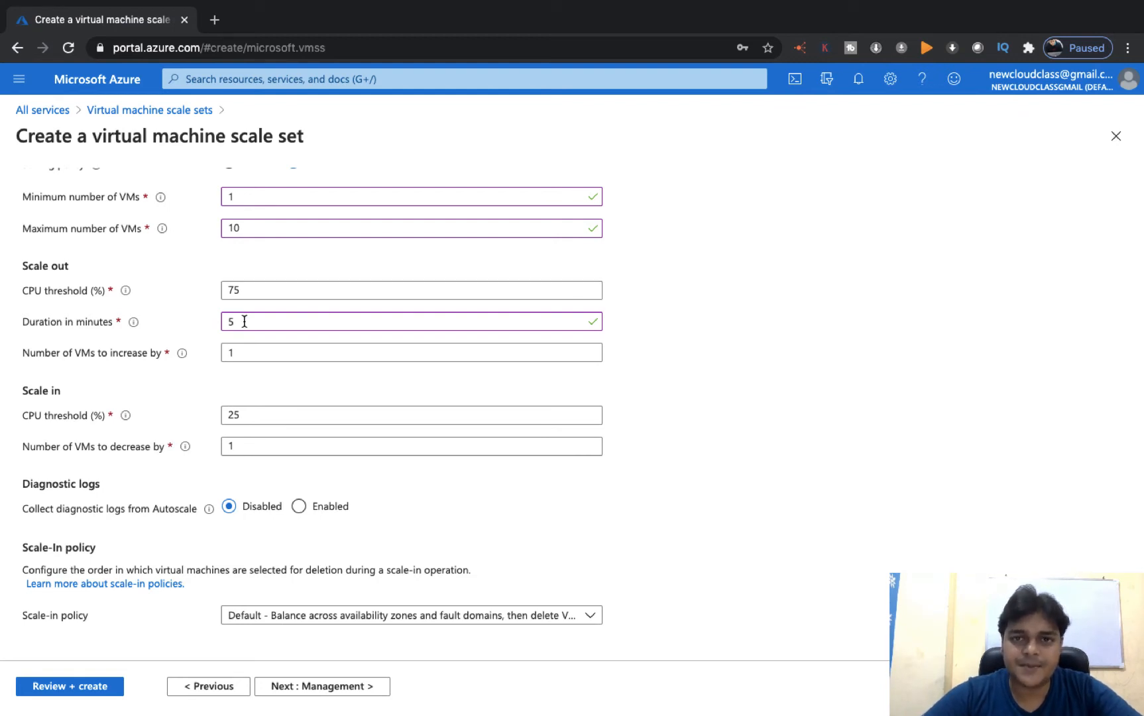
left_click(232, 354)
key("BackSpace")
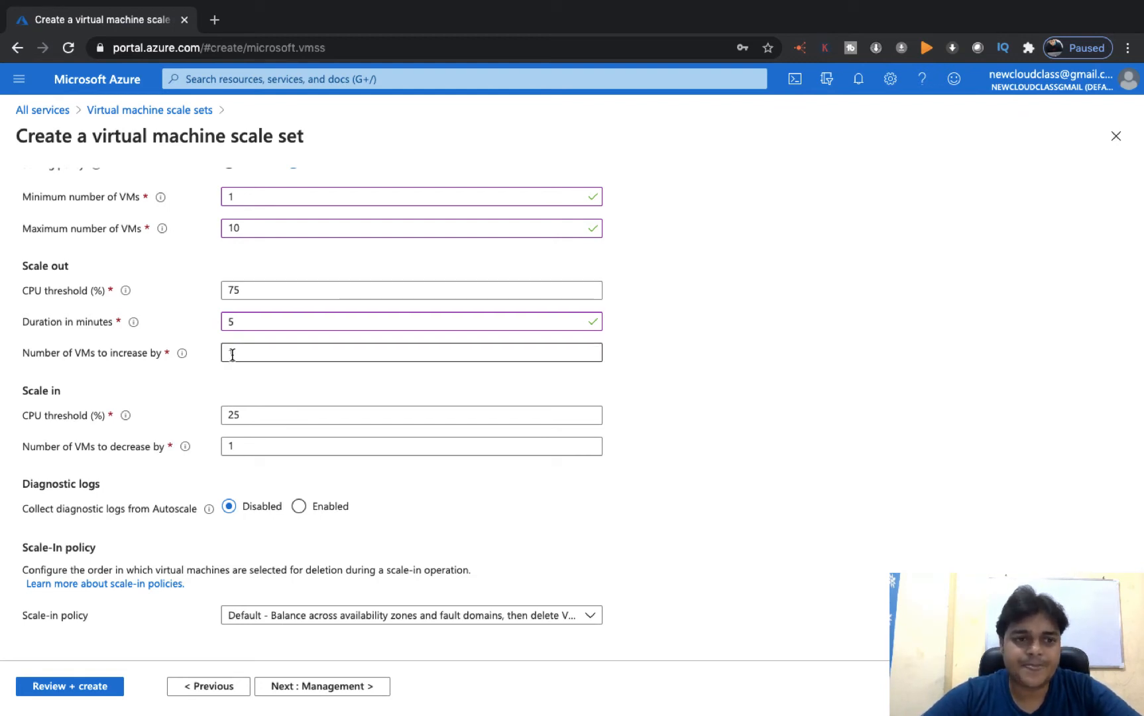
type("1")
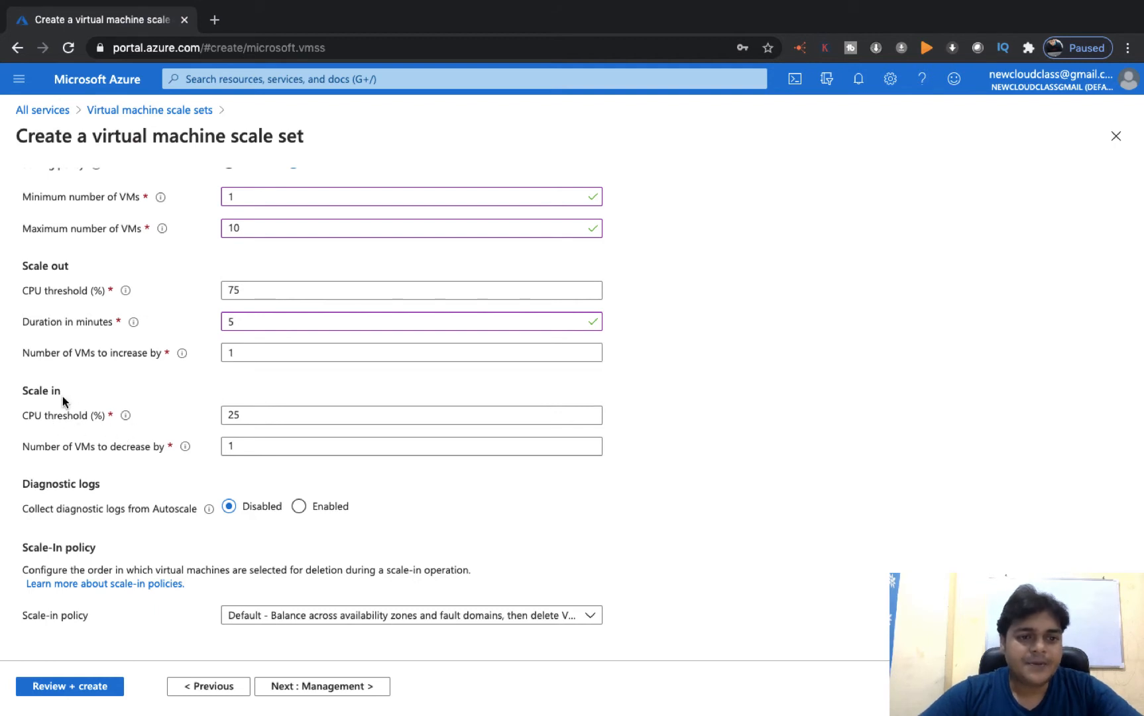
- Change the scale-in CPU threshold to 20% and review the Scaling tab
left_click(254, 413)
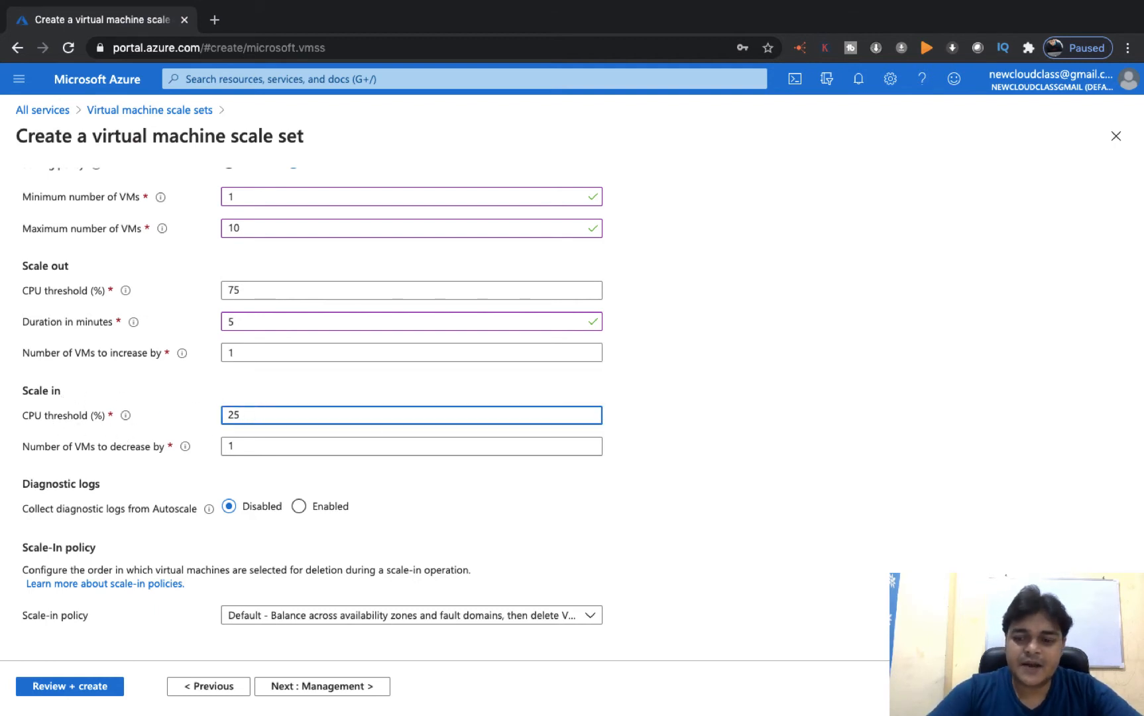
key("BackSpace")
type("0")
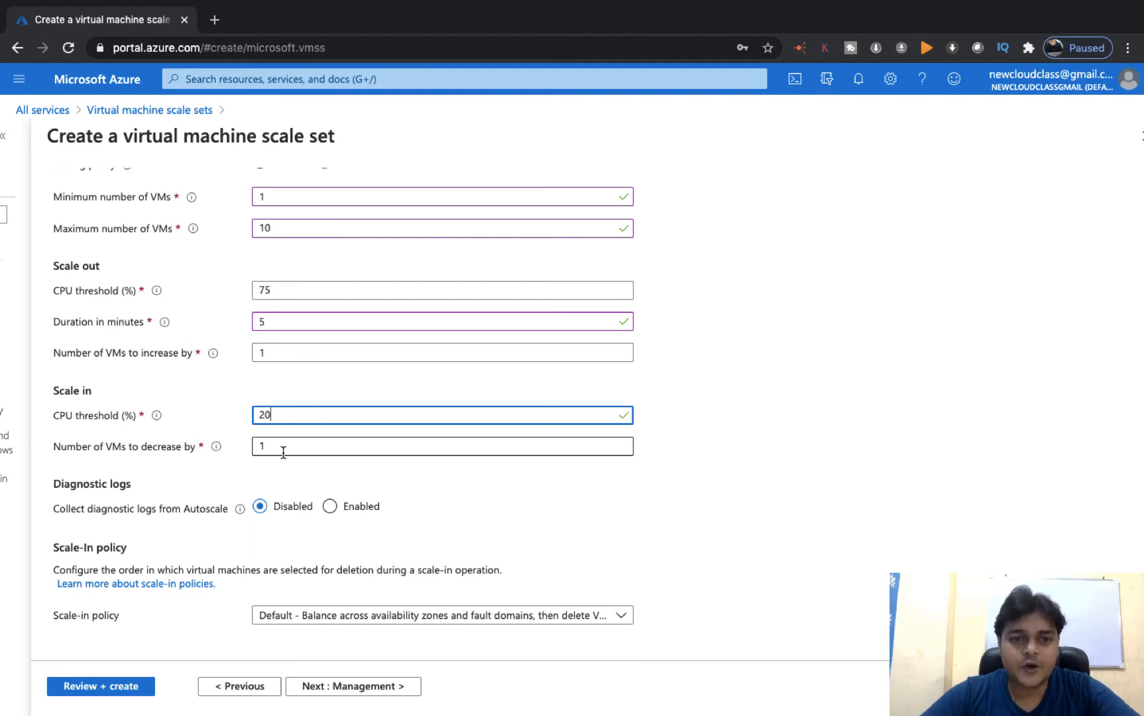
scroll(283, 451, "up", 3)
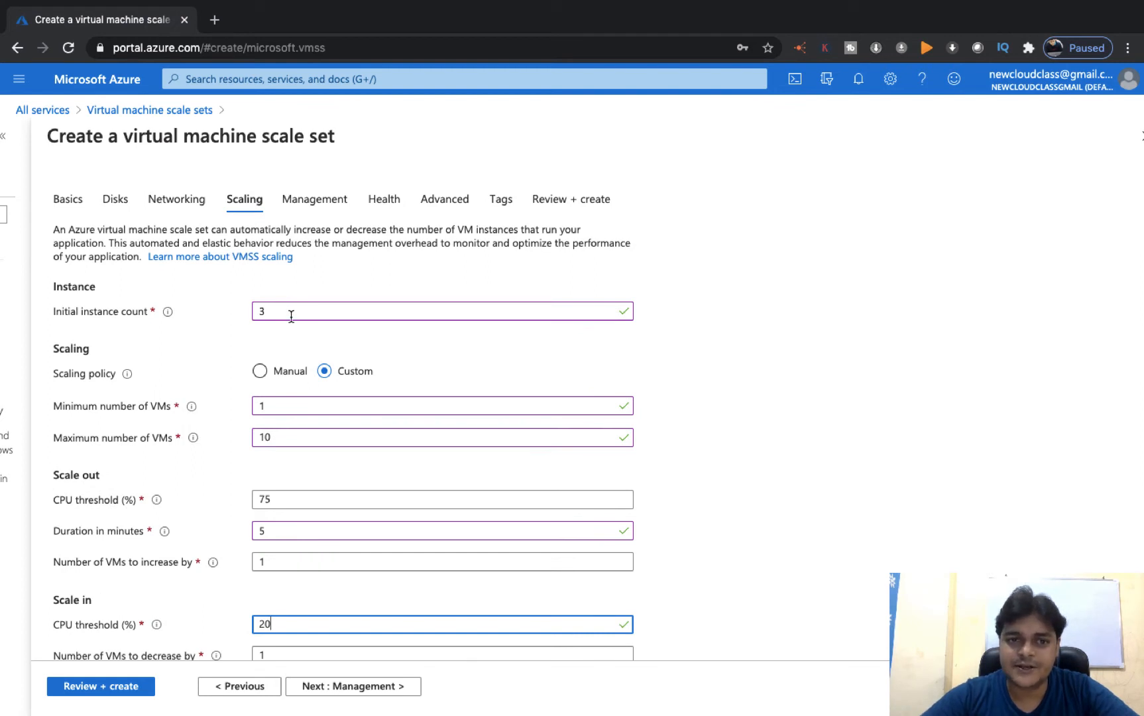
scroll(291, 316, "down", 3)
scroll(269, 452, "up", 1)
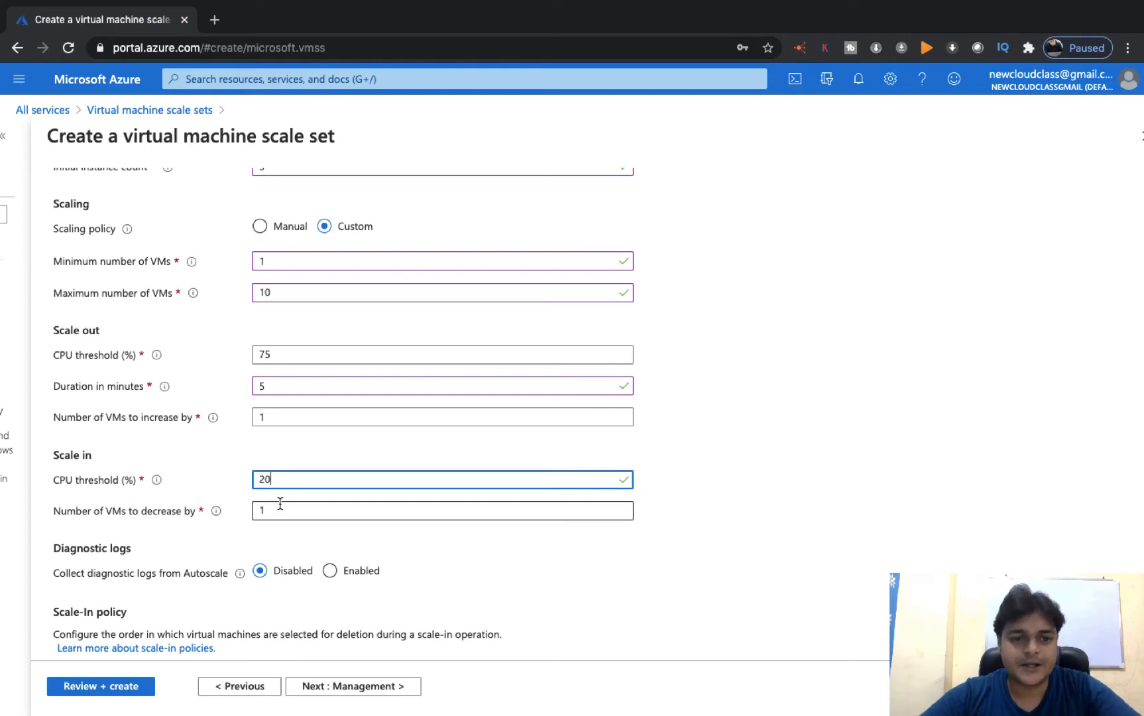
scroll(285, 533, "down", 1)
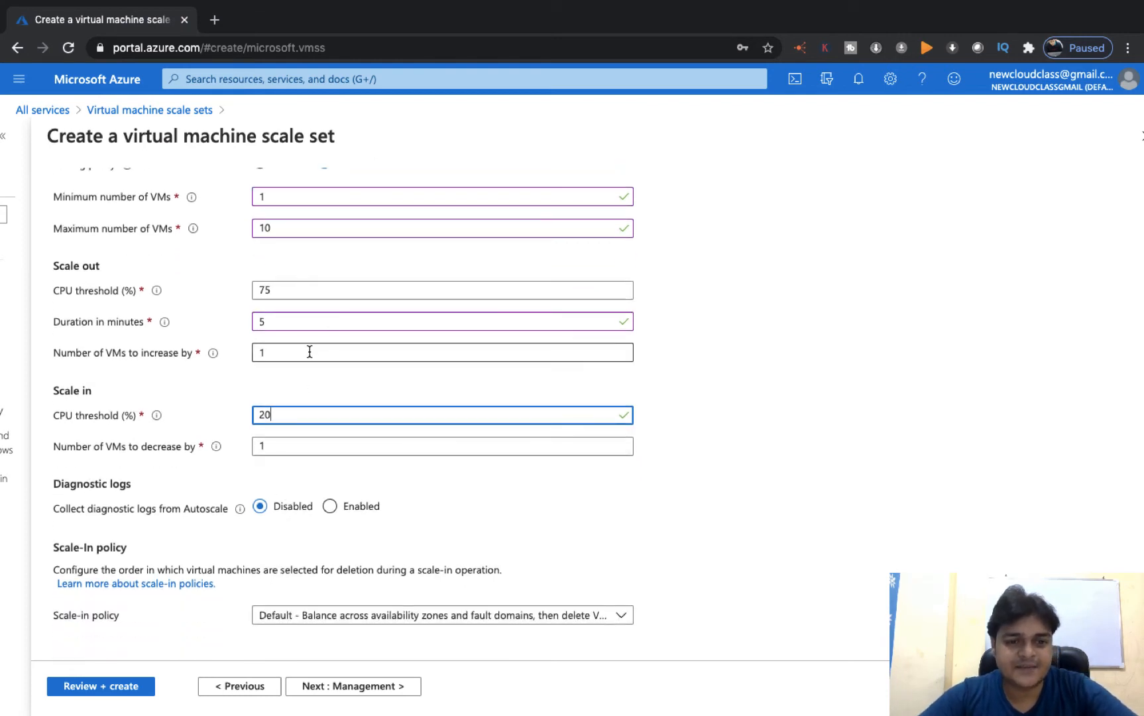
scroll(279, 483, "up", 3)
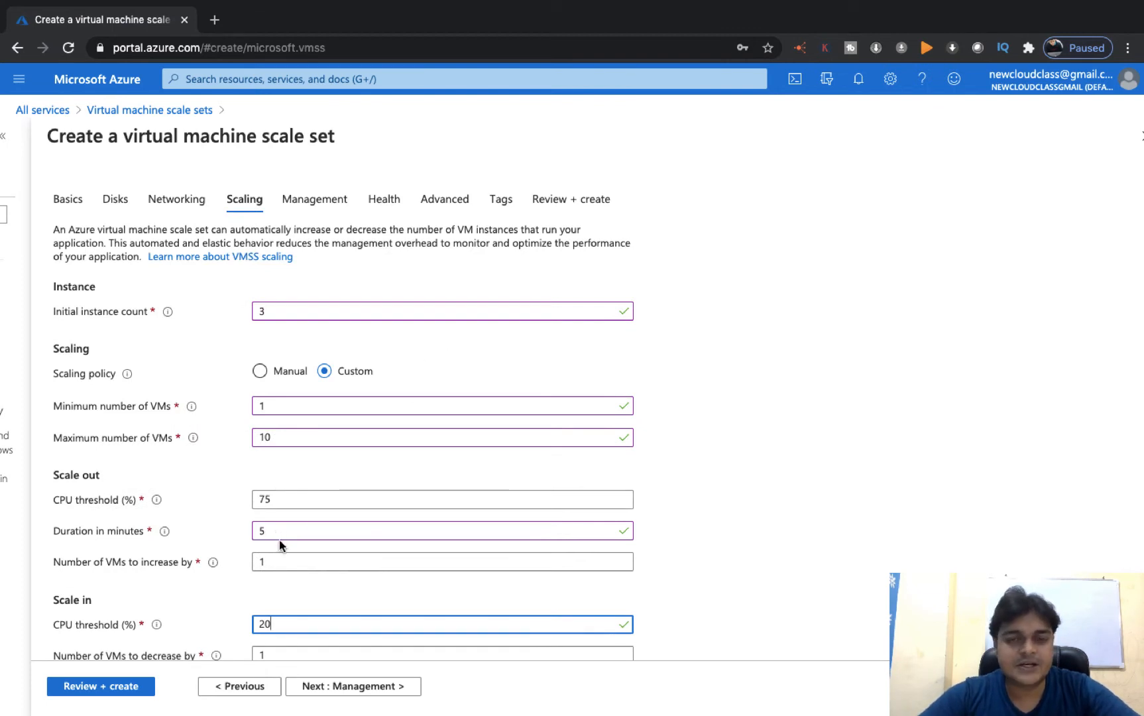
scroll(281, 542, "down", 3)
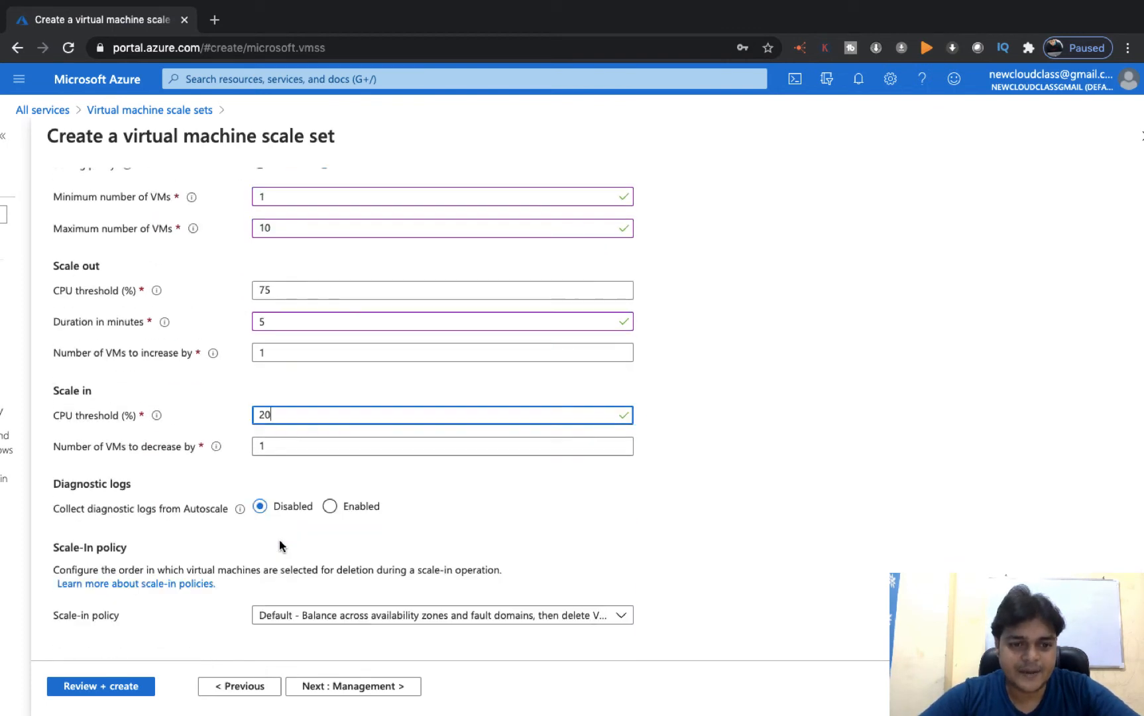
- Step through Management, Health, Advanced and Tags to Review + create
left_click(352, 689)
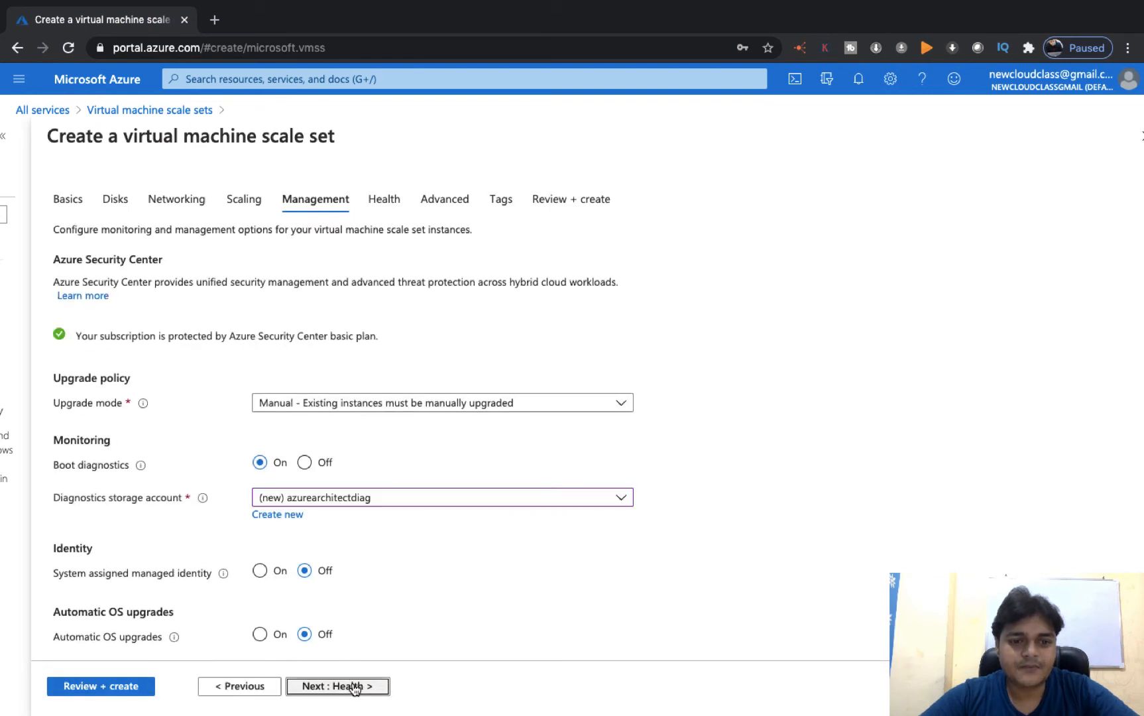
left_click(353, 688)
left_click(356, 688)
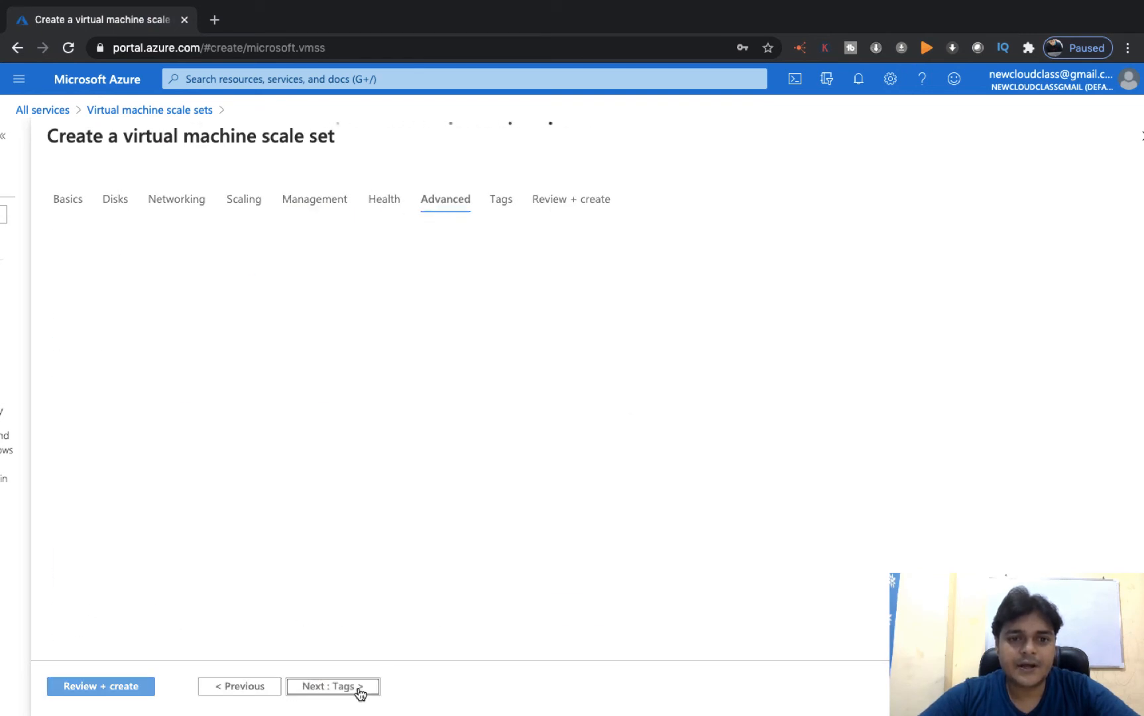
left_click(358, 689)
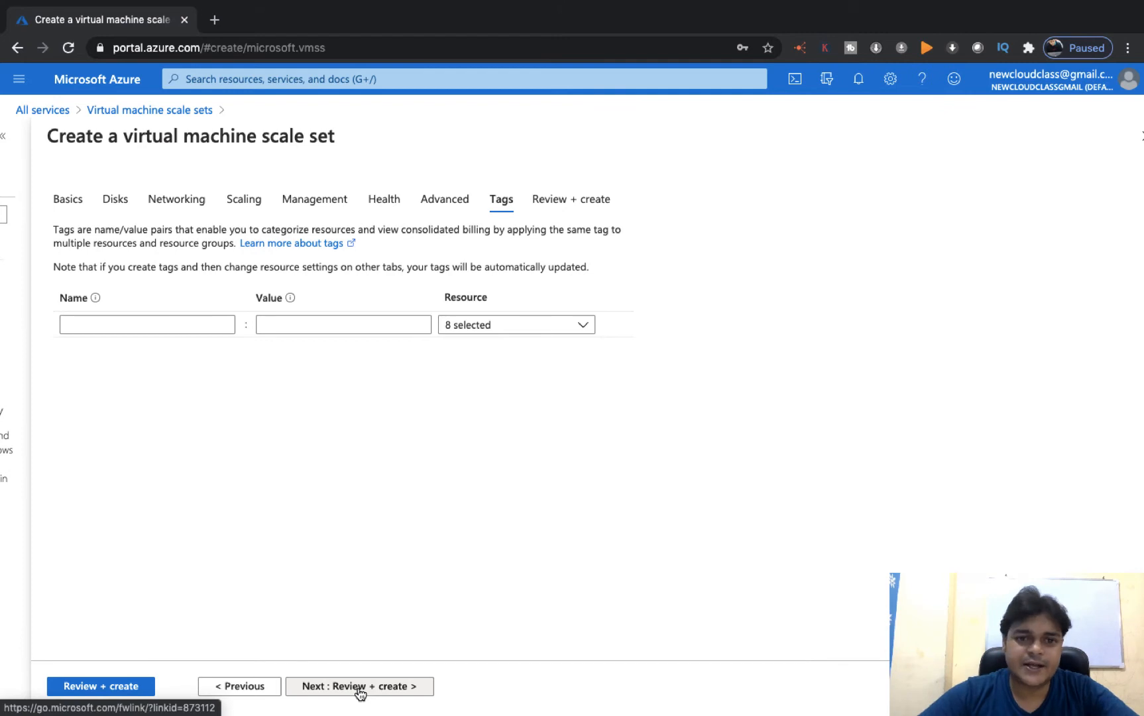
left_click(360, 687)
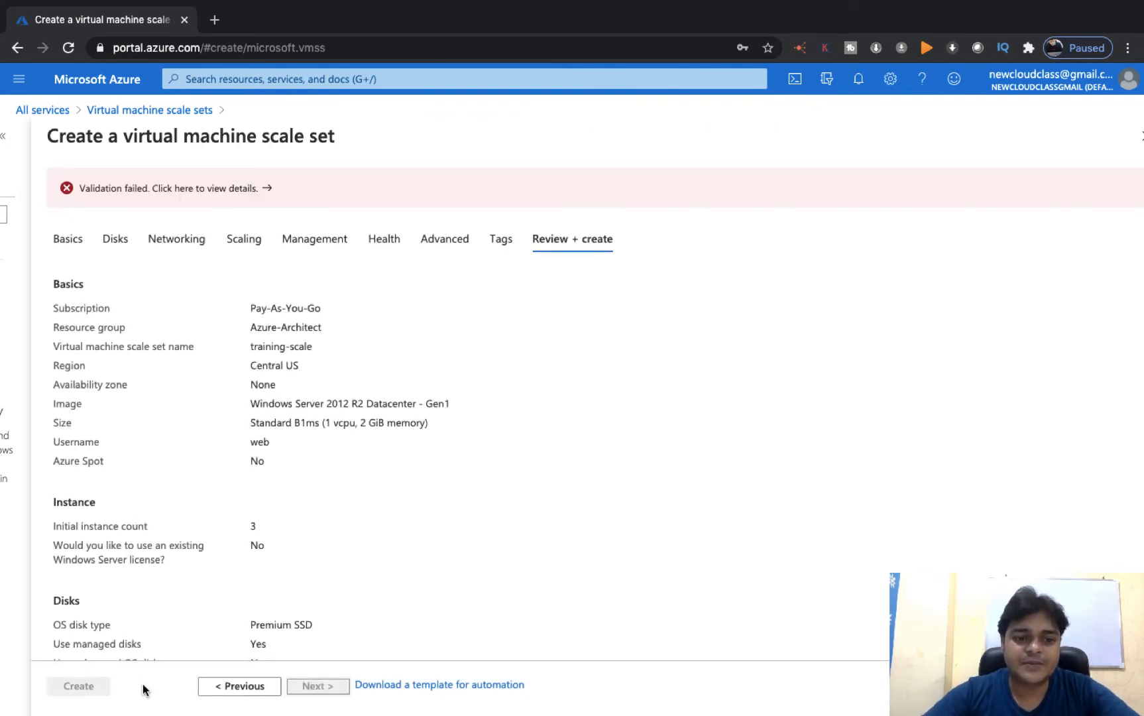
- Step back through every tab from Tags to the Basics tab
left_click(247, 686)
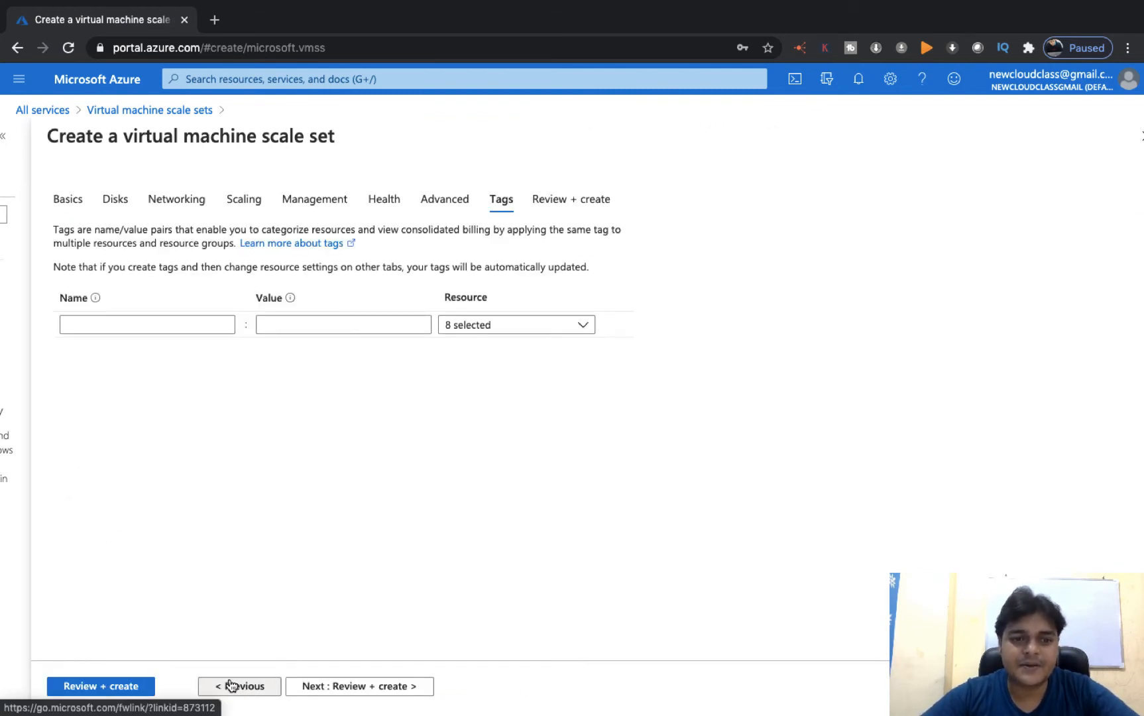
left_click(231, 685)
left_click(232, 686)
left_click(232, 685)
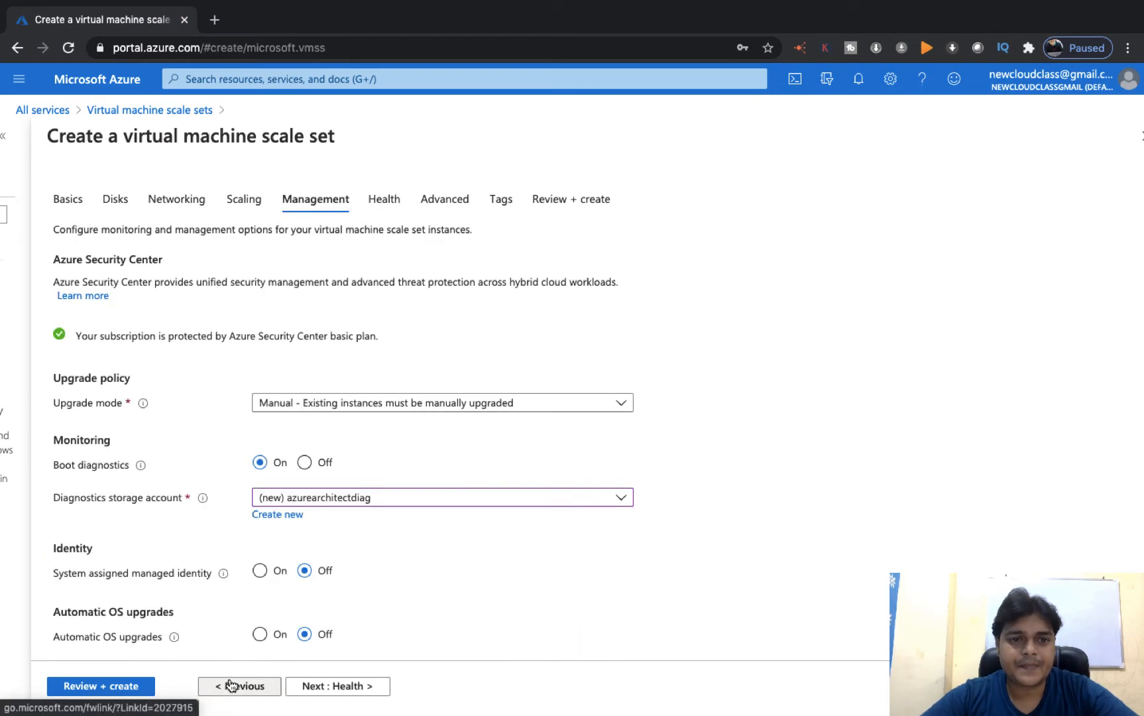
scroll(311, 445, "down", 2)
left_click(244, 689)
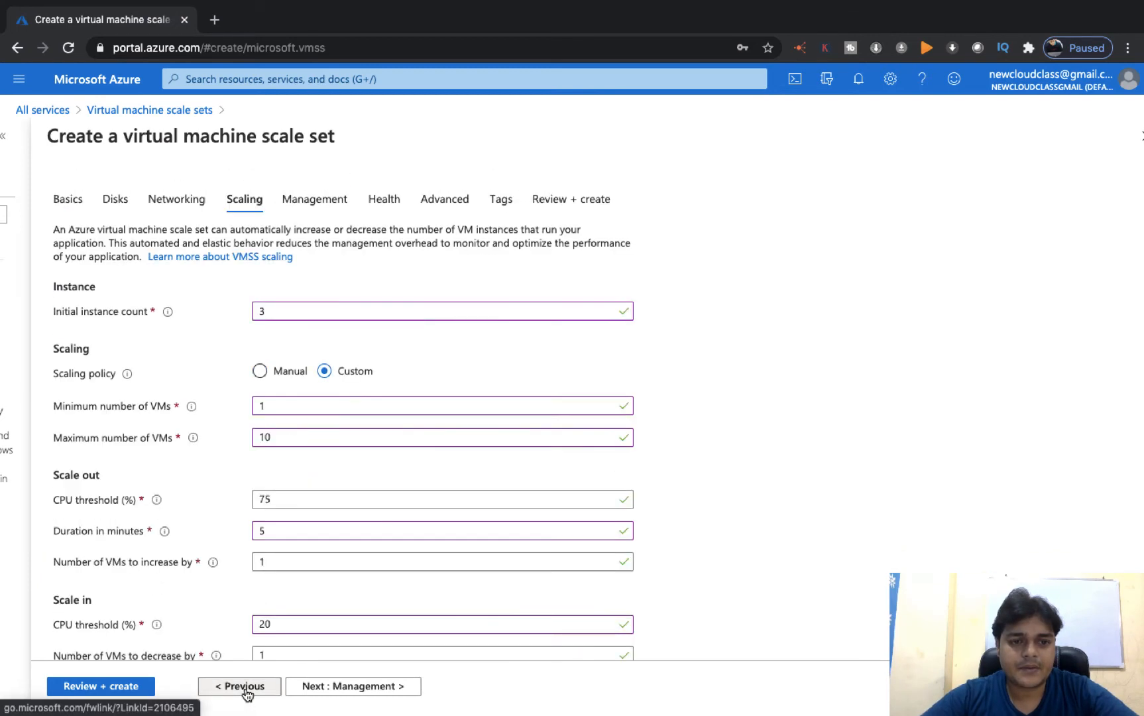
scroll(337, 428, "down", 3)
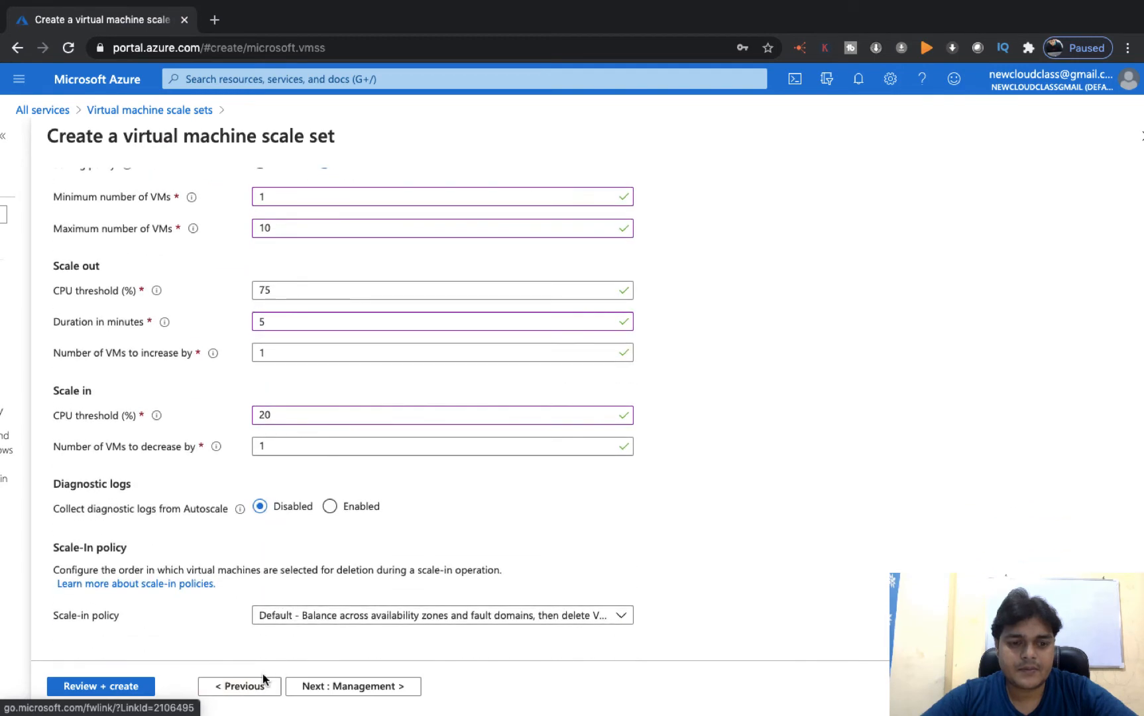
left_click(244, 689)
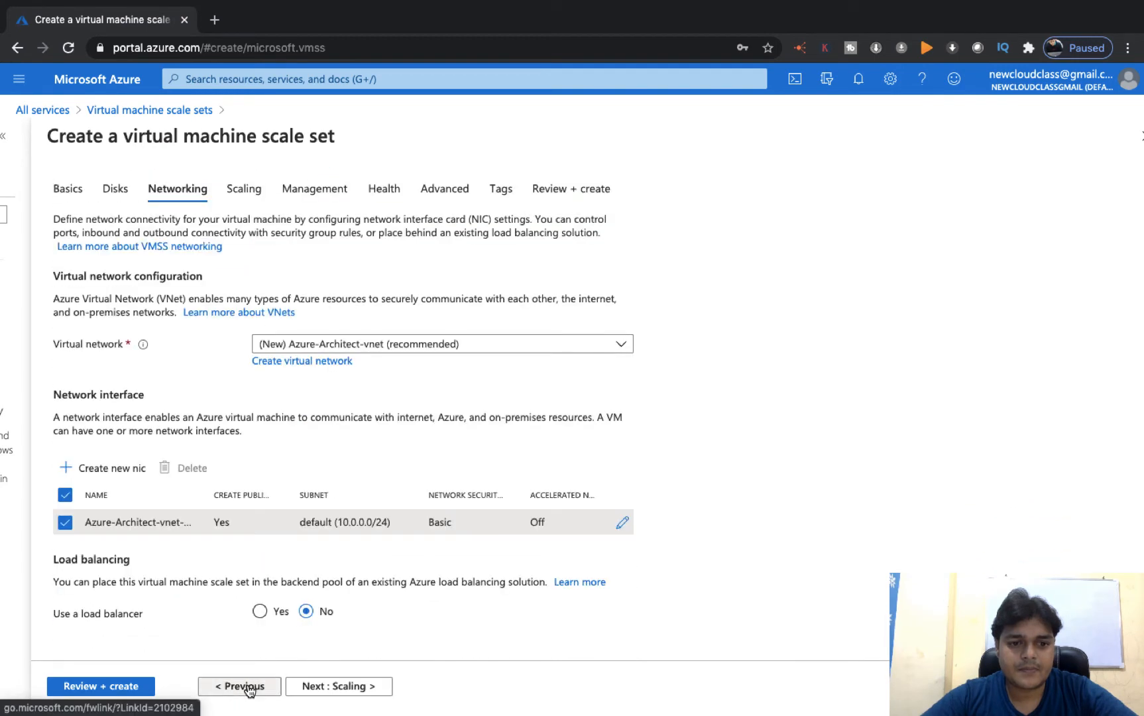
left_click(246, 691)
left_click(248, 691)
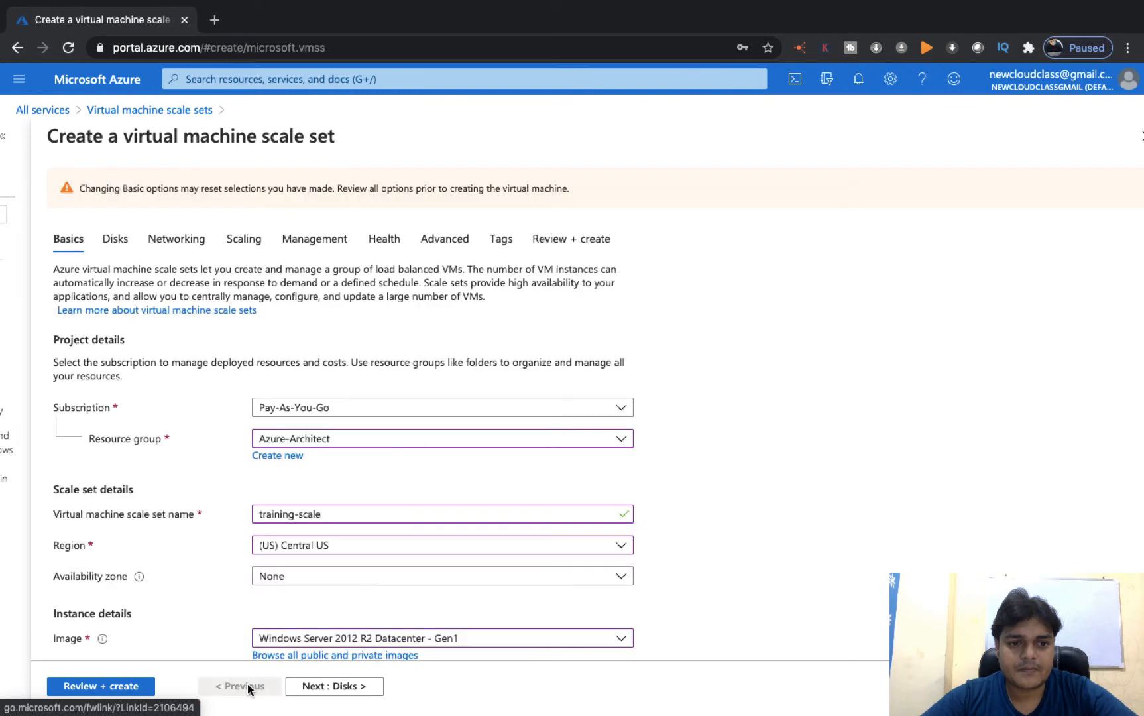
- Check the training-scale name on Basics, then advance through Disks to Networking
scroll(379, 502, "down", 5)
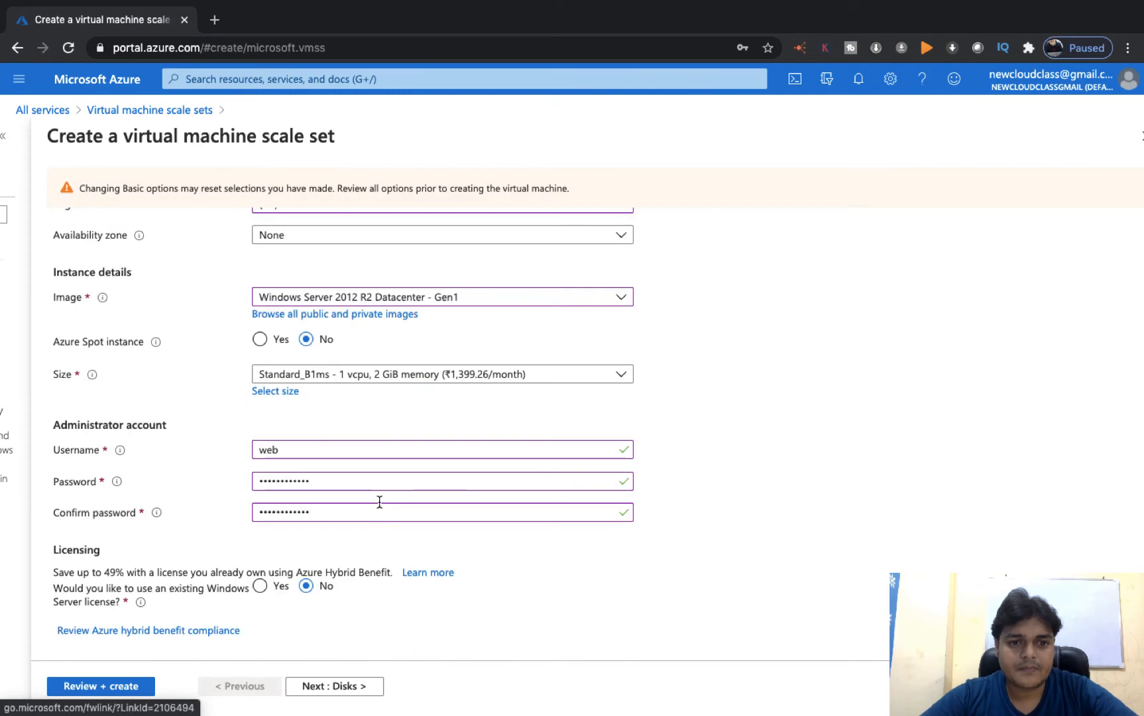
scroll(379, 502, "up", 5)
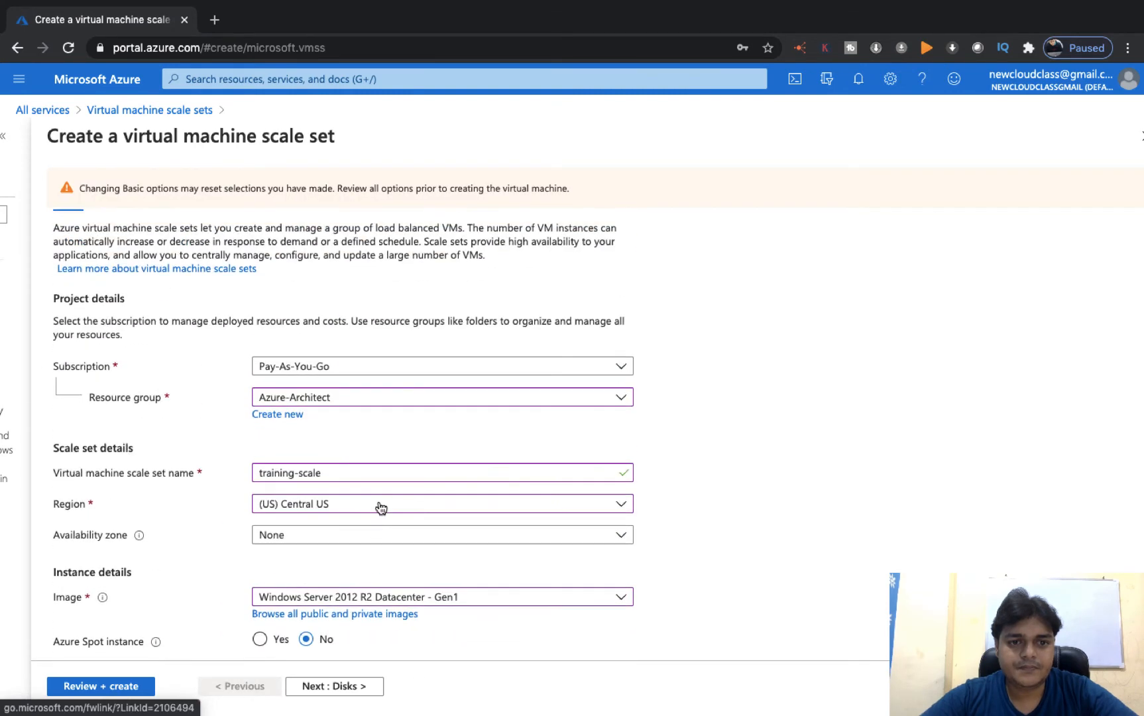
left_click(335, 473)
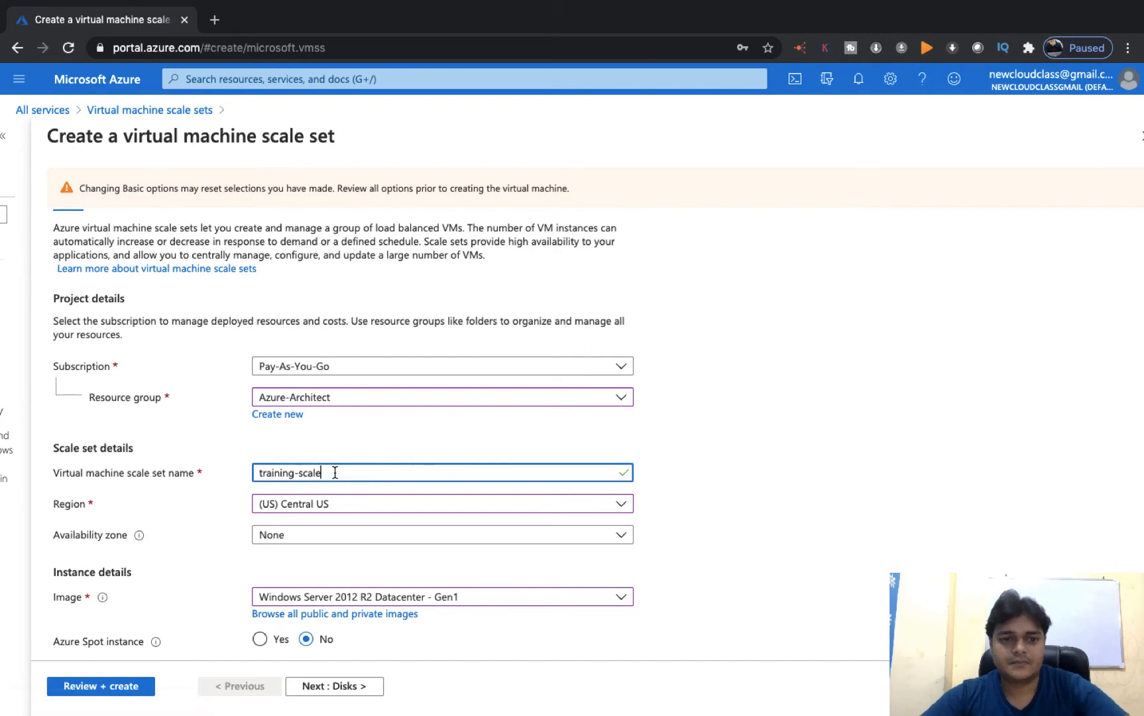
scroll(335, 473, "down", 4)
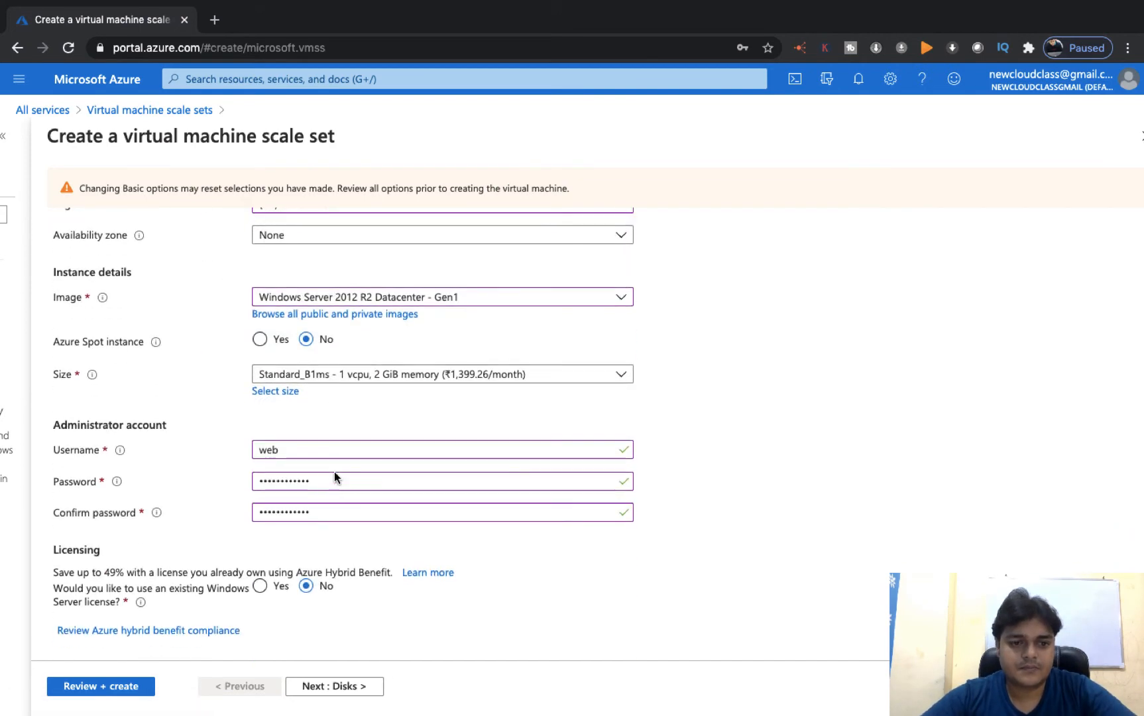
left_click(320, 691)
left_click(320, 686)
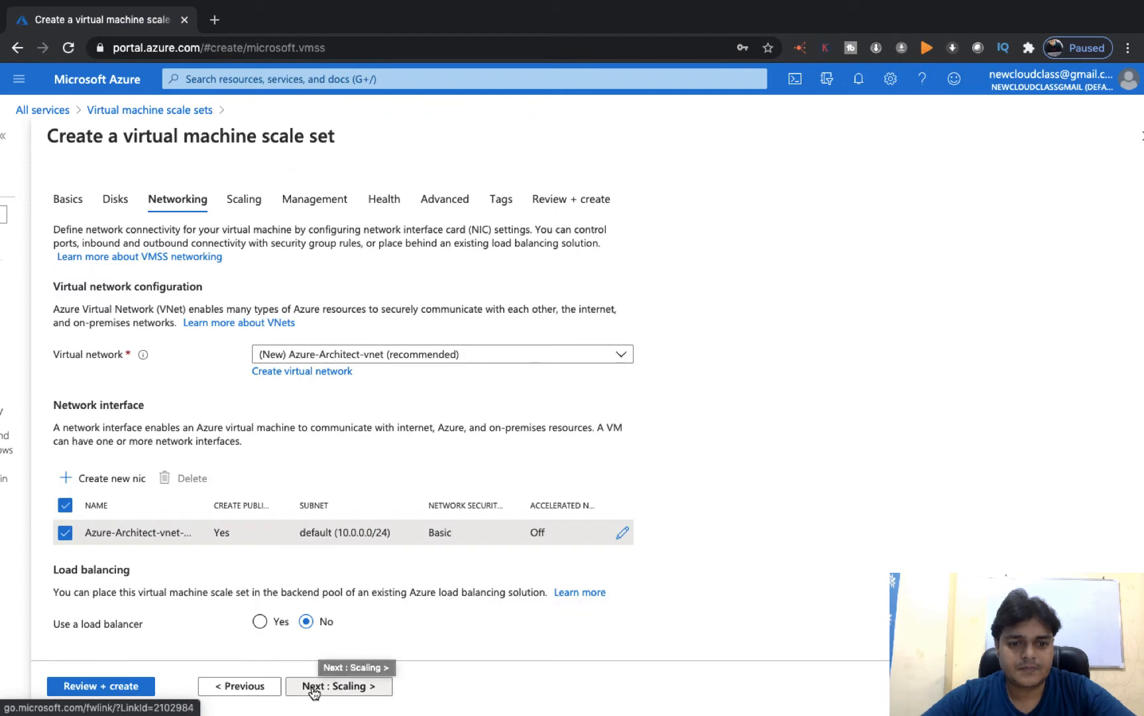
- Advance from Scaling through Management, Health, Advanced and Tags to Review + create again
left_click(321, 690)
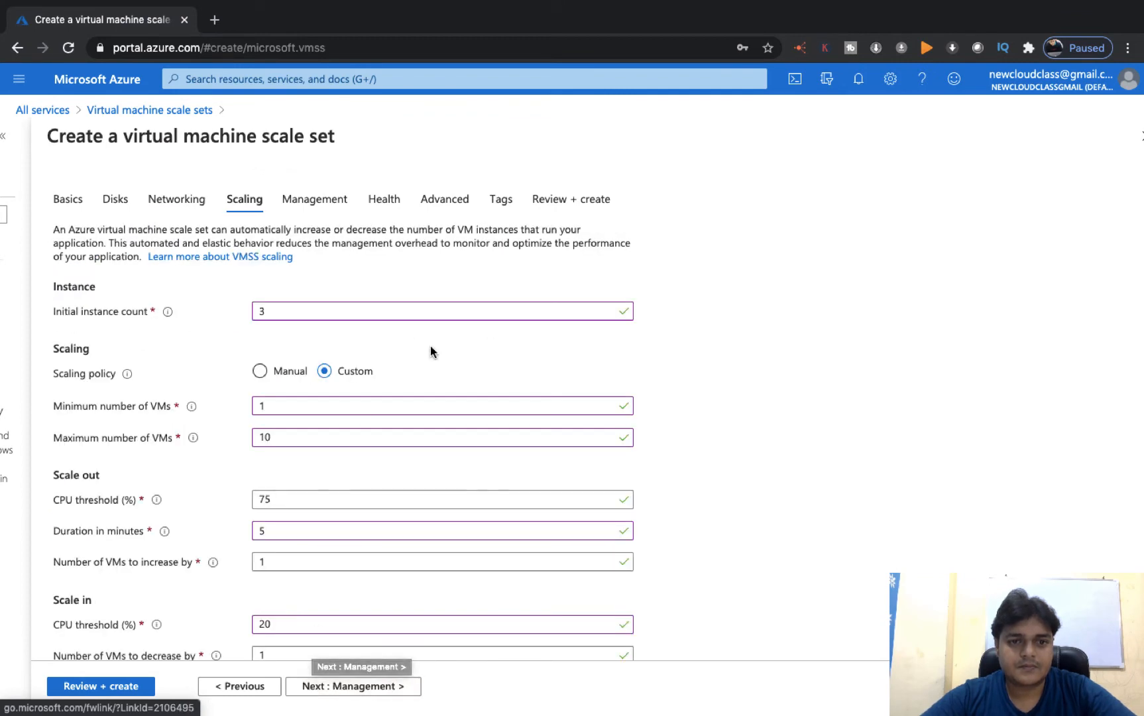
scroll(431, 347, "down", 3)
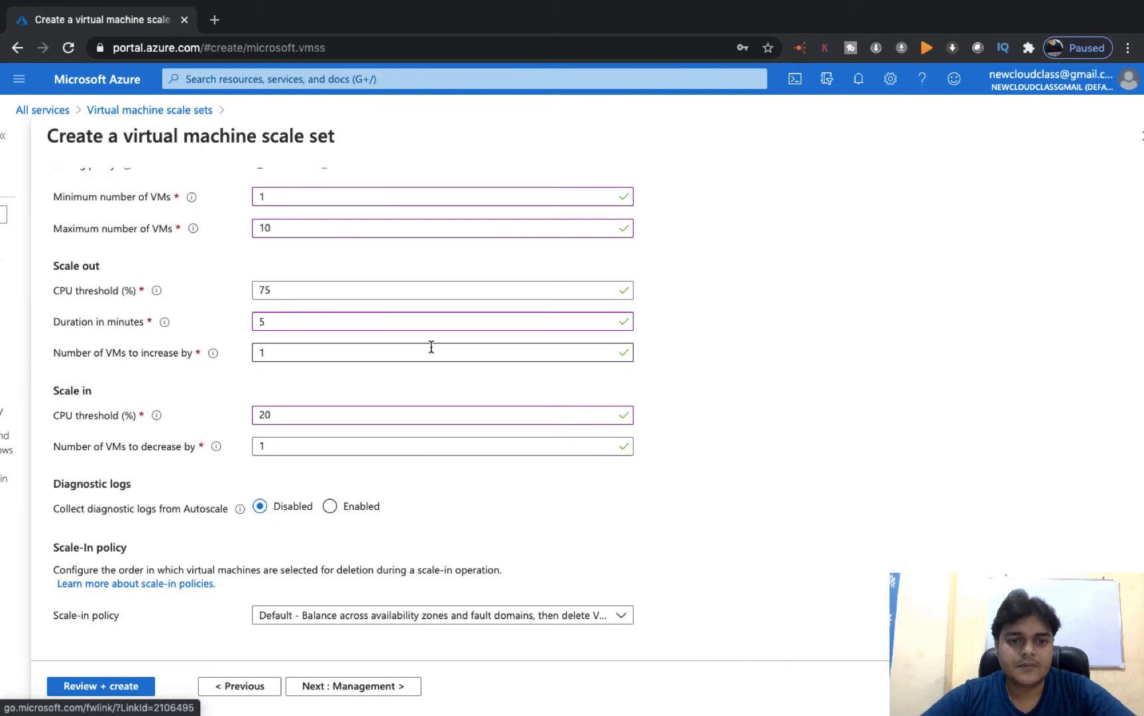
left_click(355, 686)
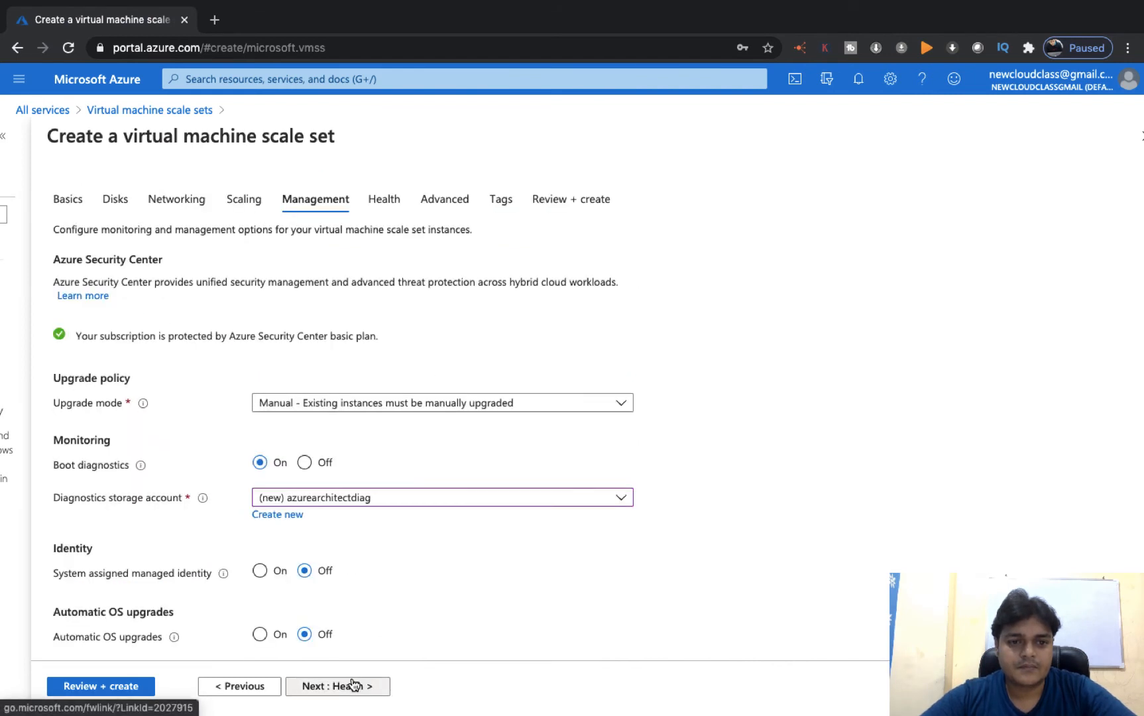
left_click(353, 686)
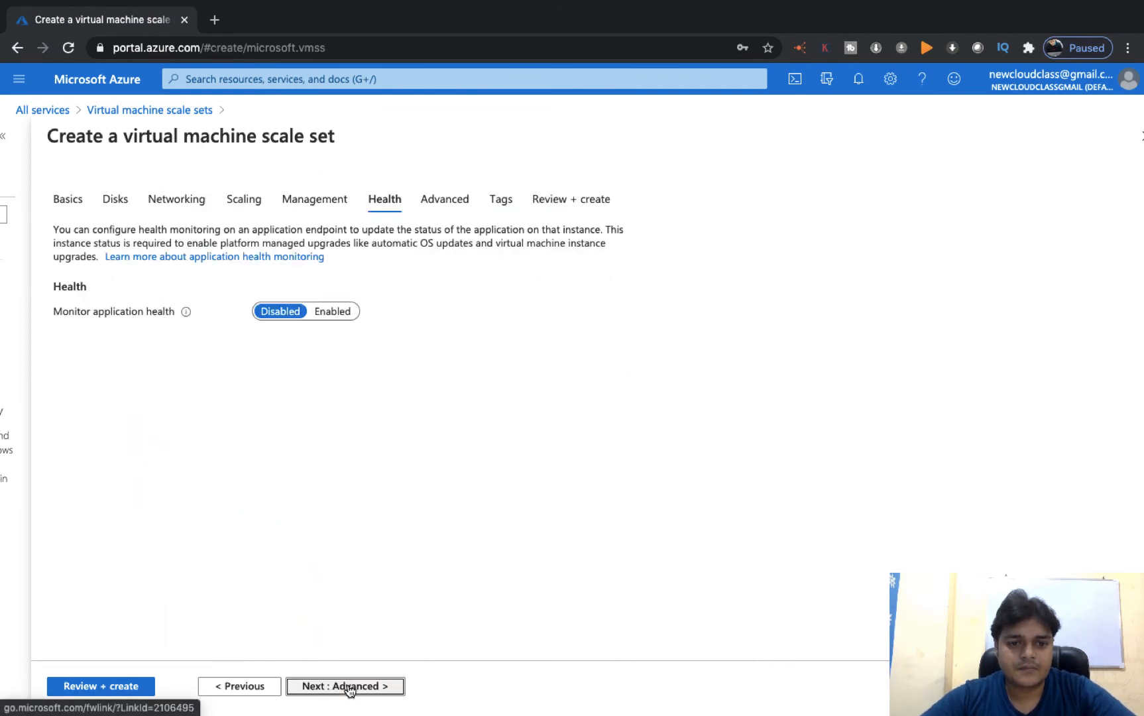
left_click(350, 687)
left_click(350, 688)
left_click(350, 686)
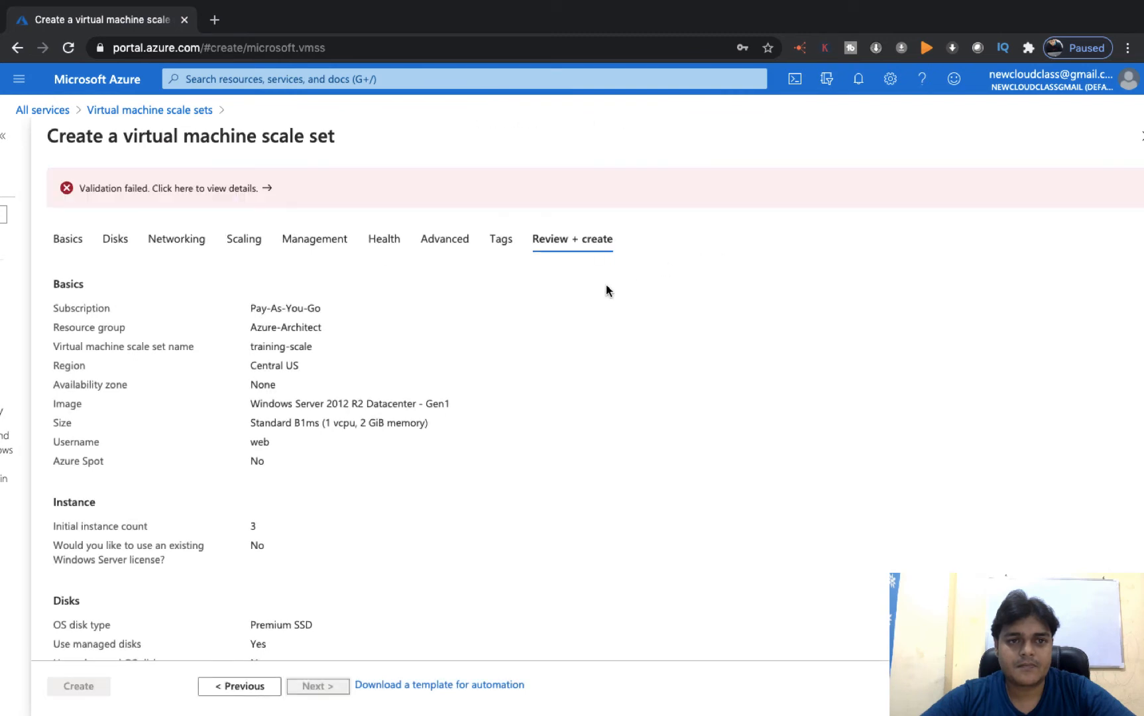
- Check the validation error (training-scaleautoscale already exists in eastus), then go back to the Tags step
left_click(240, 193)
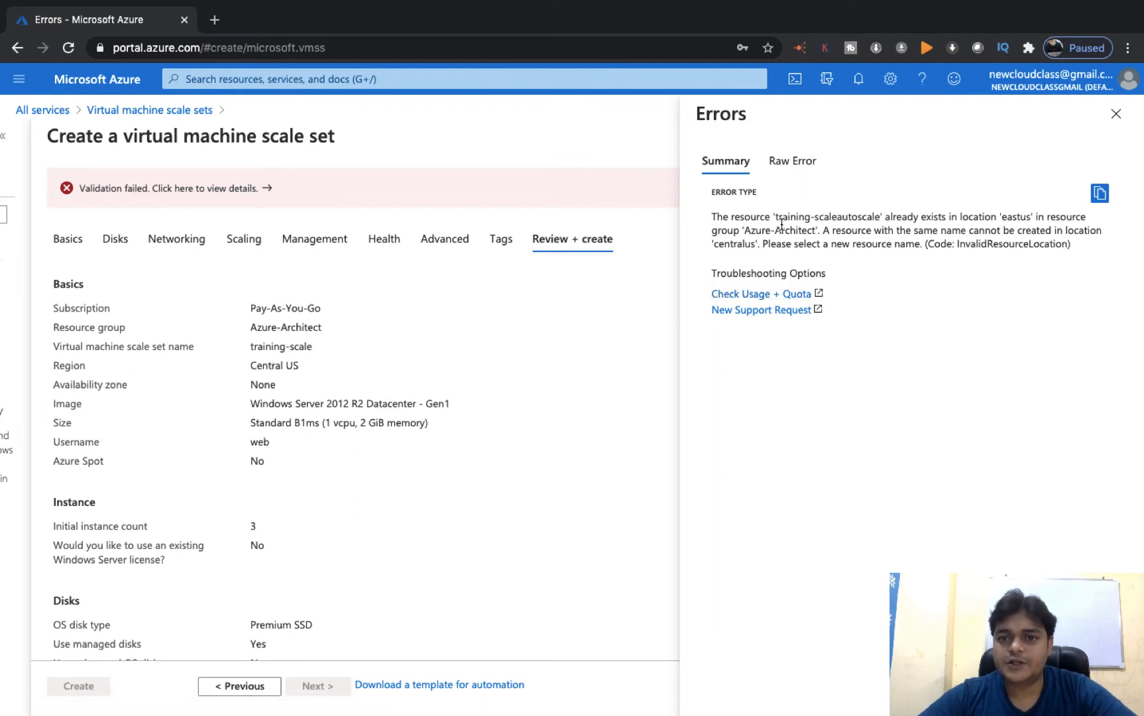
left_click_drag(777, 219, 882, 220)
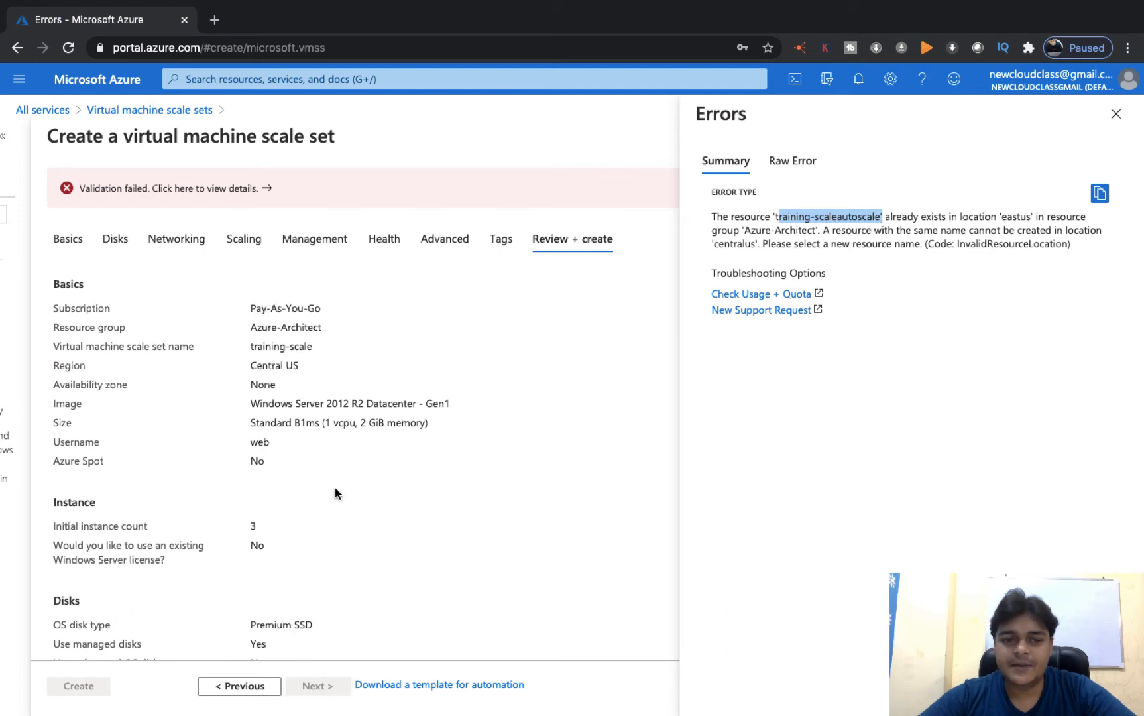
left_click(1116, 114)
left_click(240, 688)
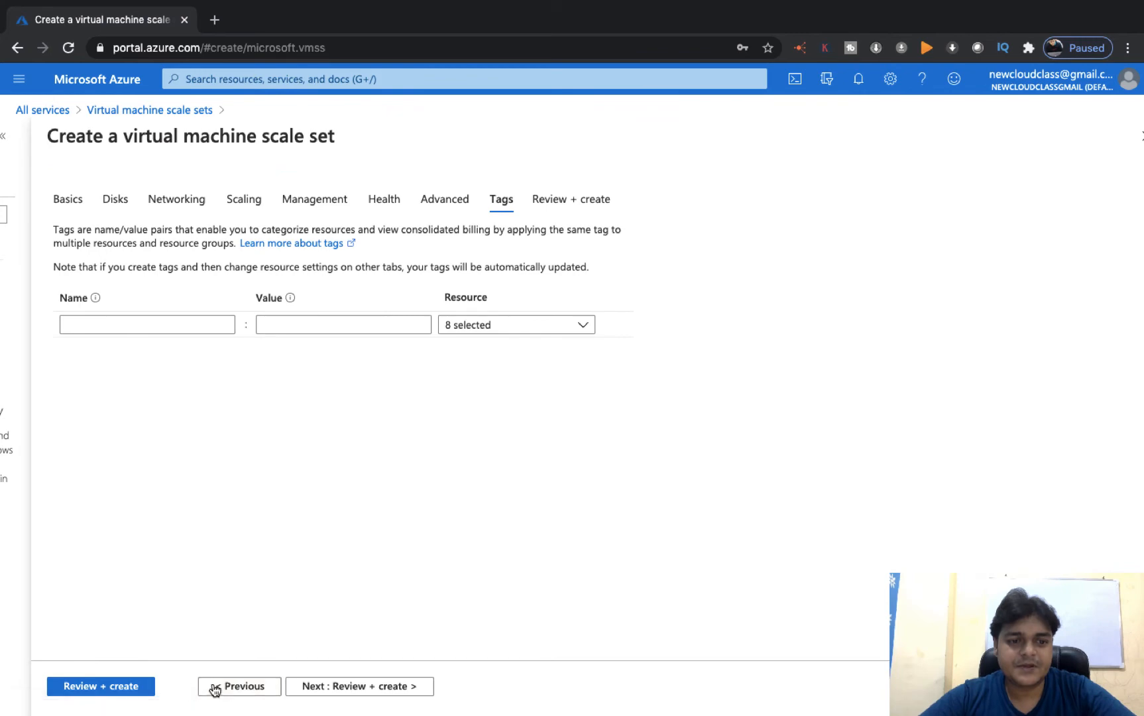
- Step back from Tags through Advanced, Health, Management, Scaling and Networking to the Disks tab
left_click(228, 688)
left_click(228, 688)
left_click(228, 688)
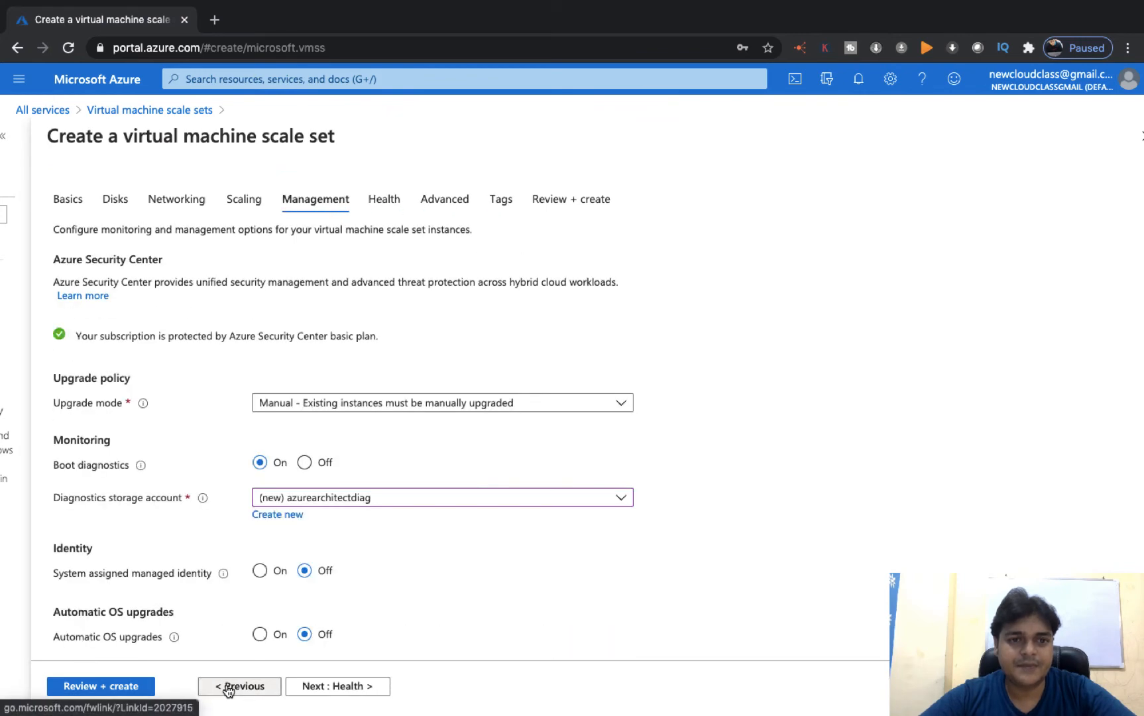
left_click(228, 688)
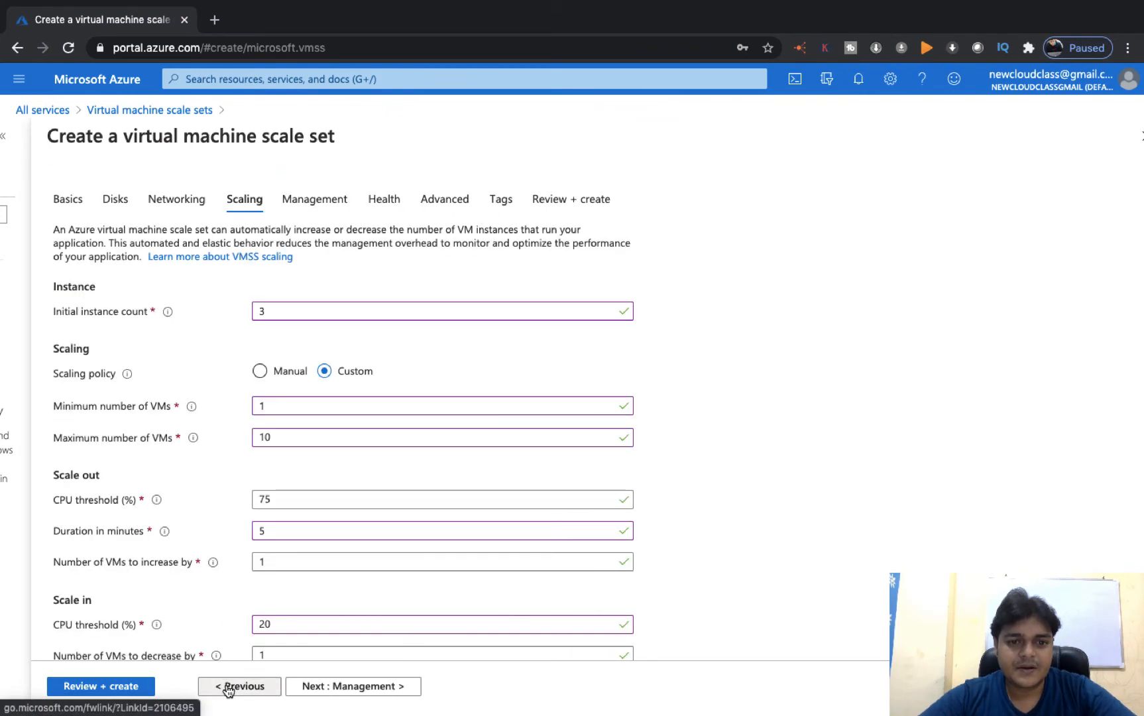
left_click(228, 688)
left_click(228, 688)
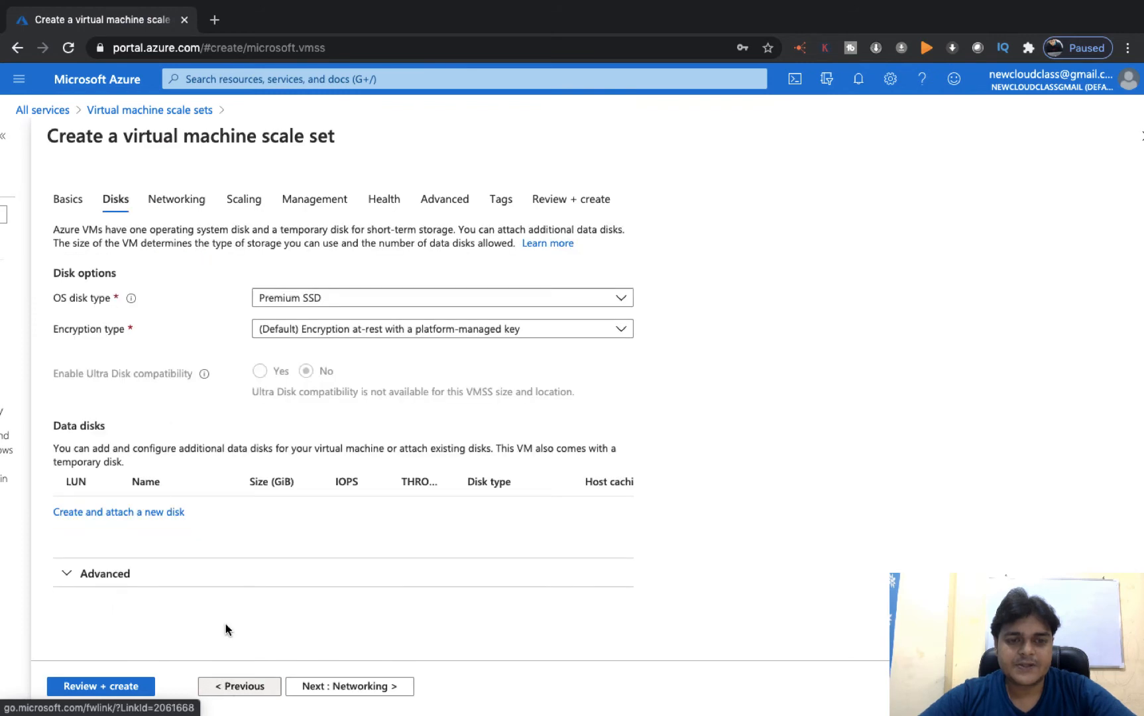
- On the Basics tab, rename the scale set to training-scale1988
left_click(243, 689)
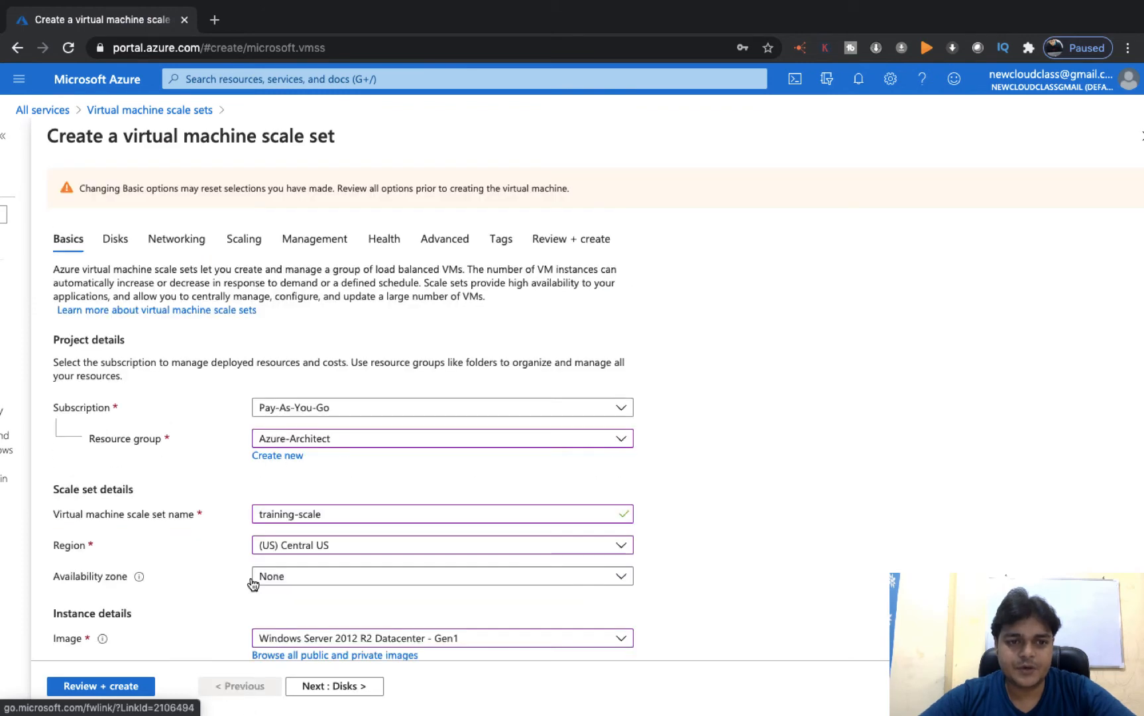
left_click(333, 516)
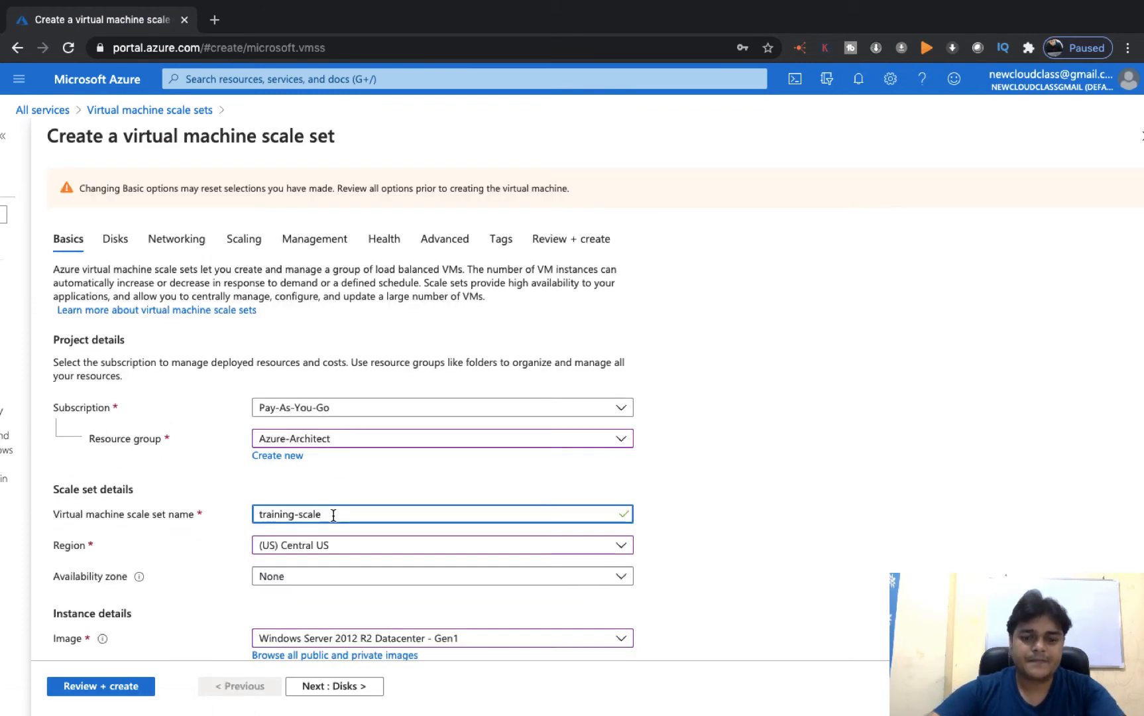
type("1988")
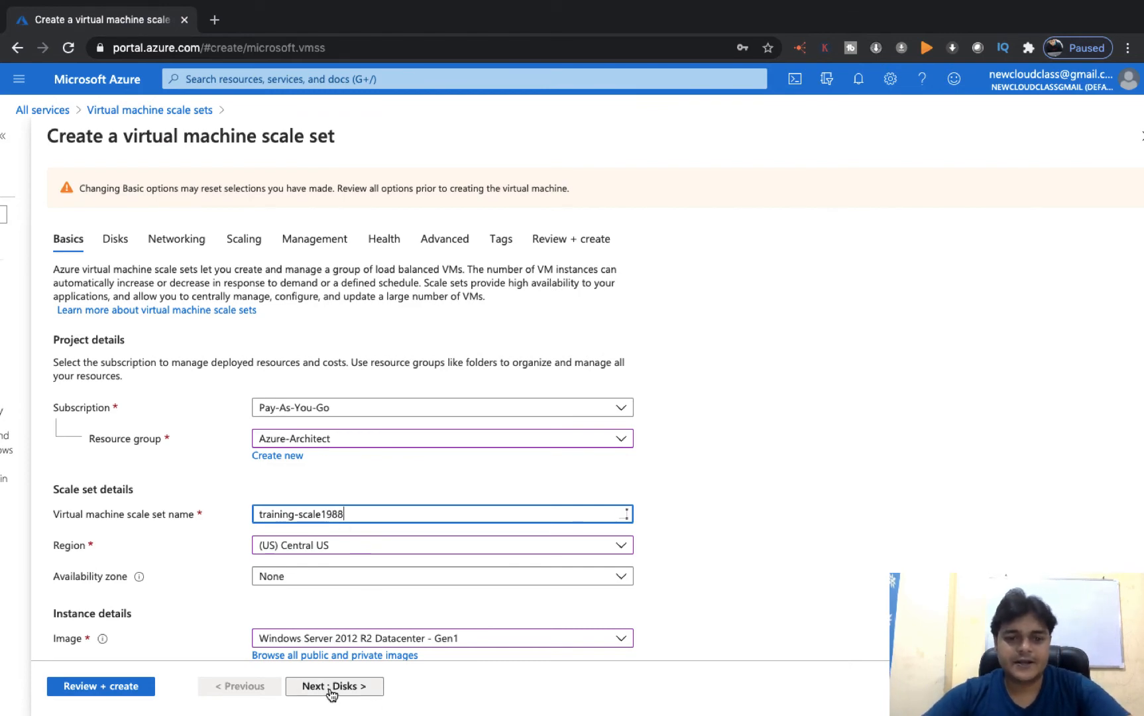
- Advance through every wizard tab to Review + create so validation reruns and passes
left_click(328, 686)
left_click(337, 685)
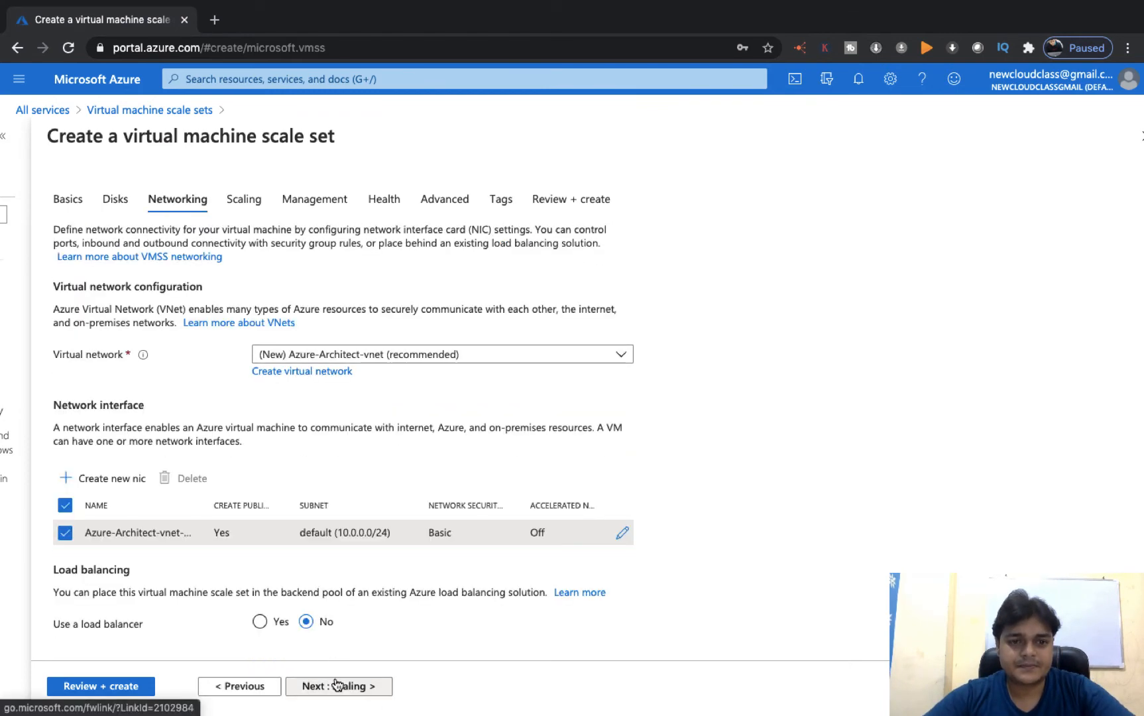
left_click(337, 686)
left_click(336, 685)
left_click(337, 685)
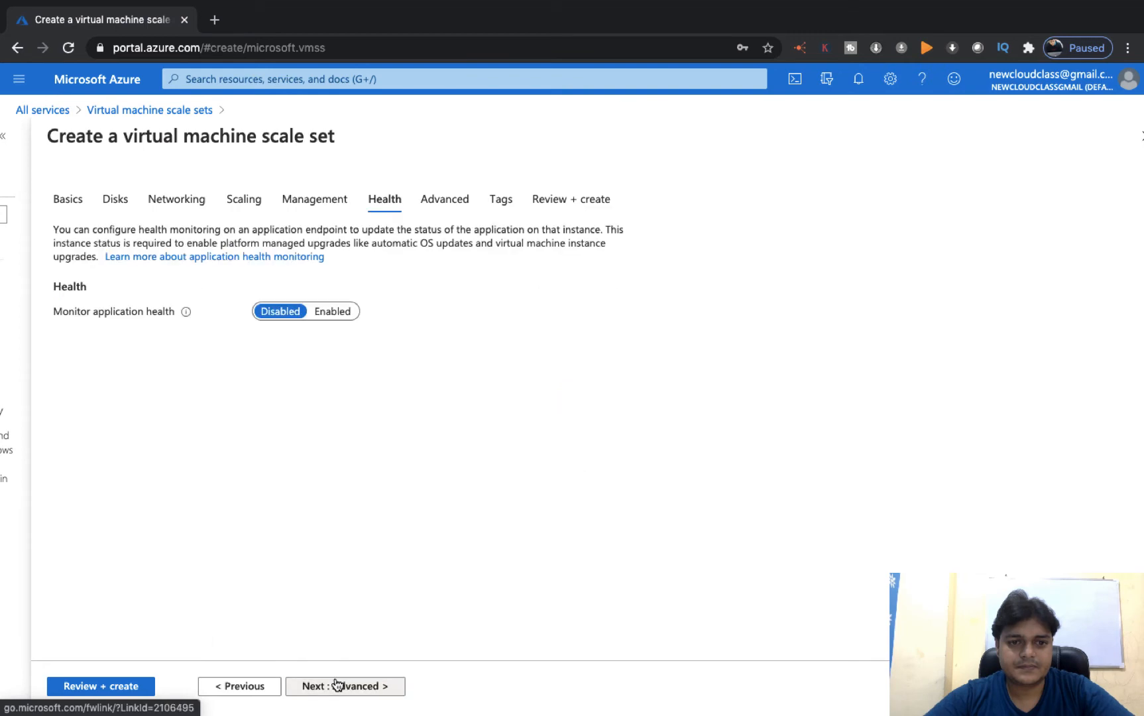
left_click(337, 685)
left_click(337, 686)
left_click(336, 684)
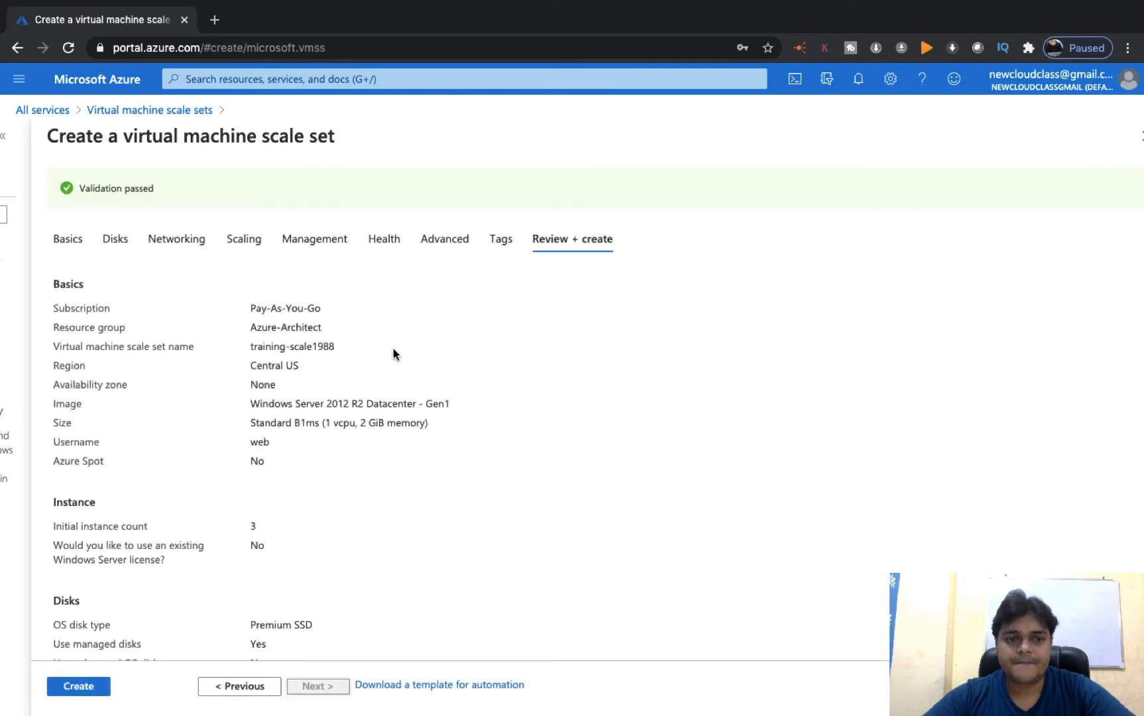
- Create the training-scale1988 scale set, pausing the screen recorder while the deployment finishes
left_click(85, 686)
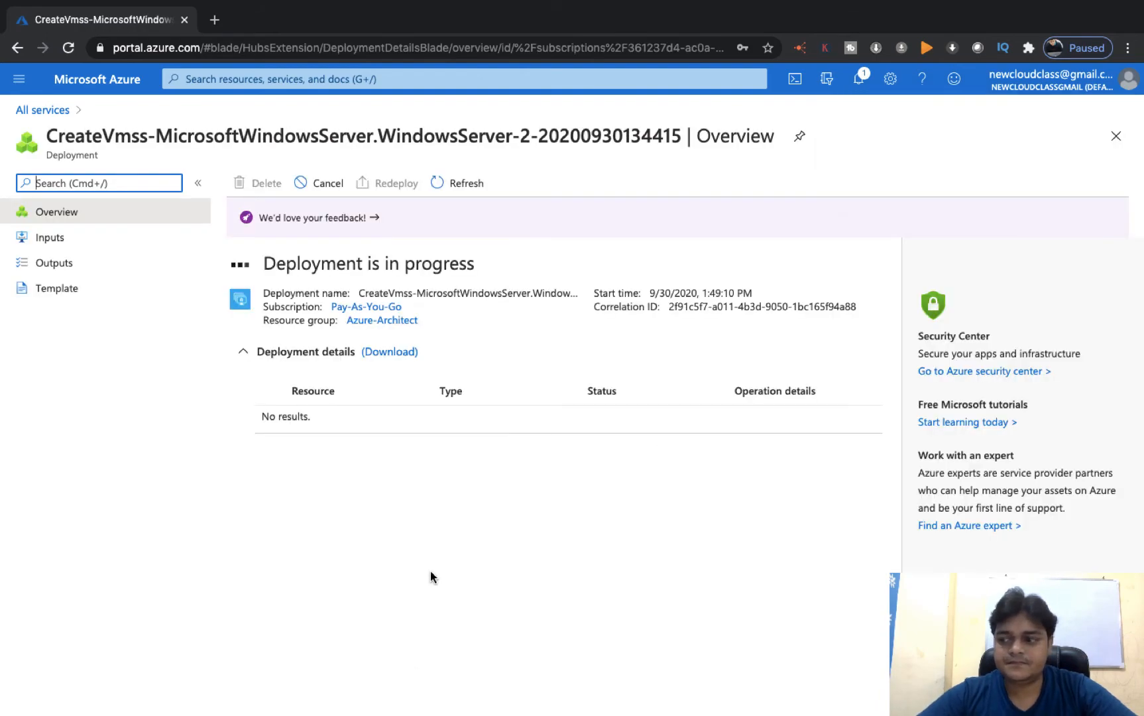
key("ctrl+Left")
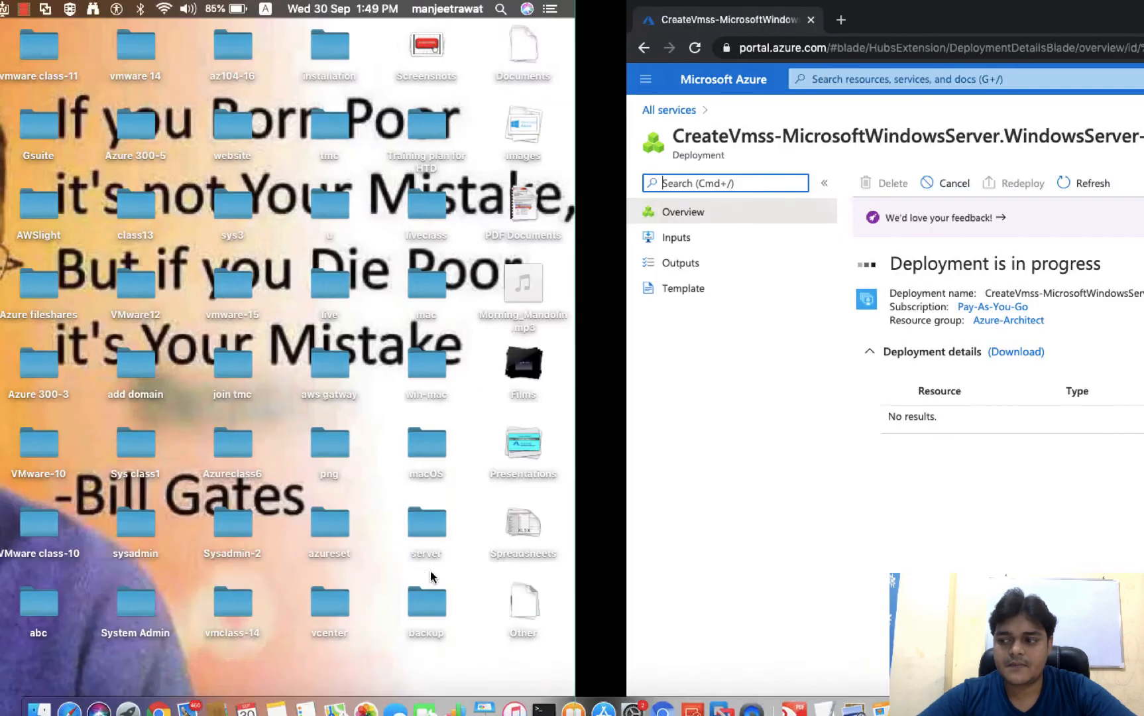
right_click(994, 596)
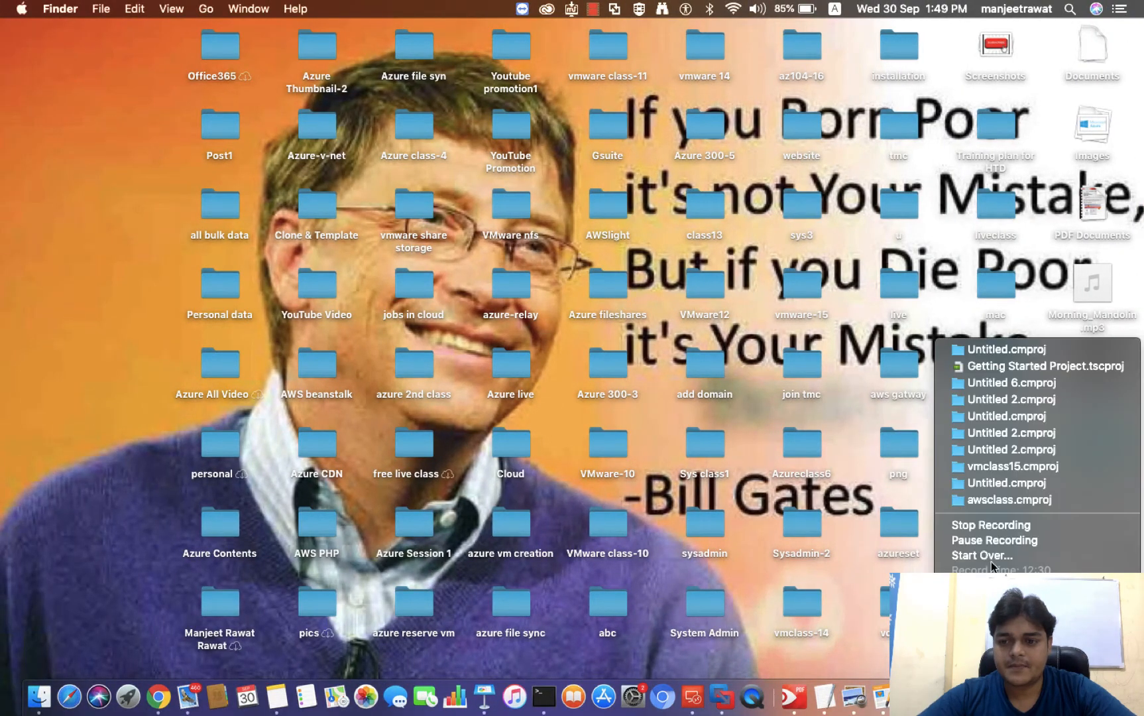
left_click(1000, 530)
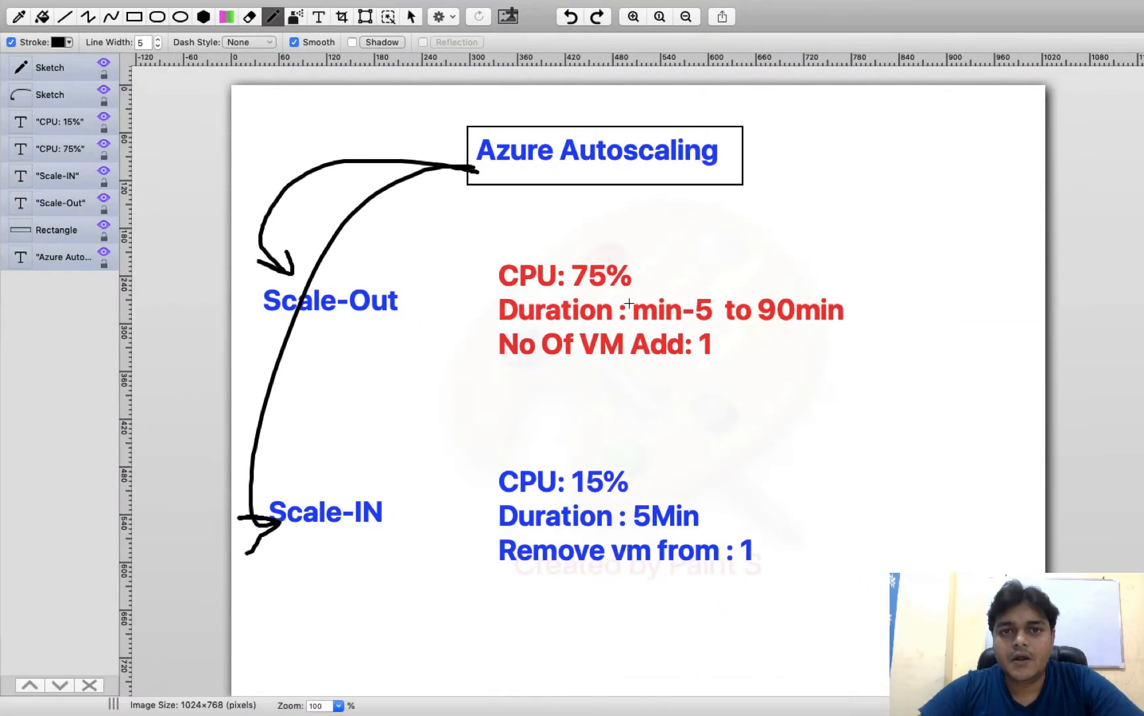
key("ctrl+Right")
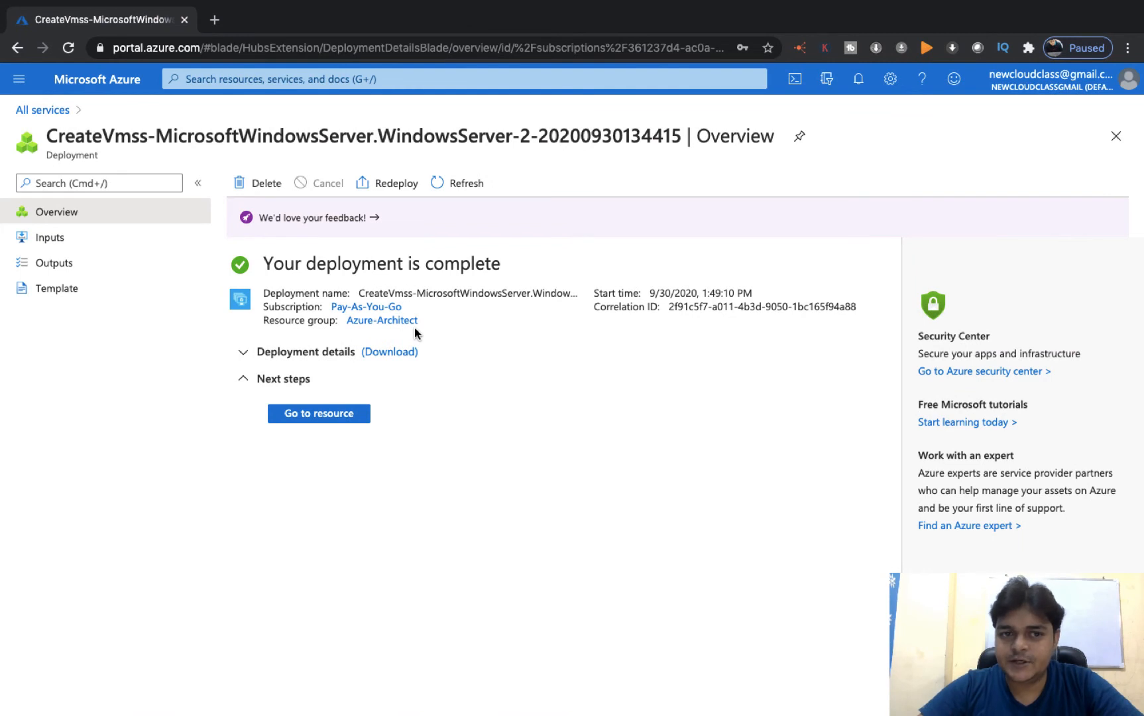
- Open the deployed training-scale1988 scale set and list its three running instances
left_click(340, 415)
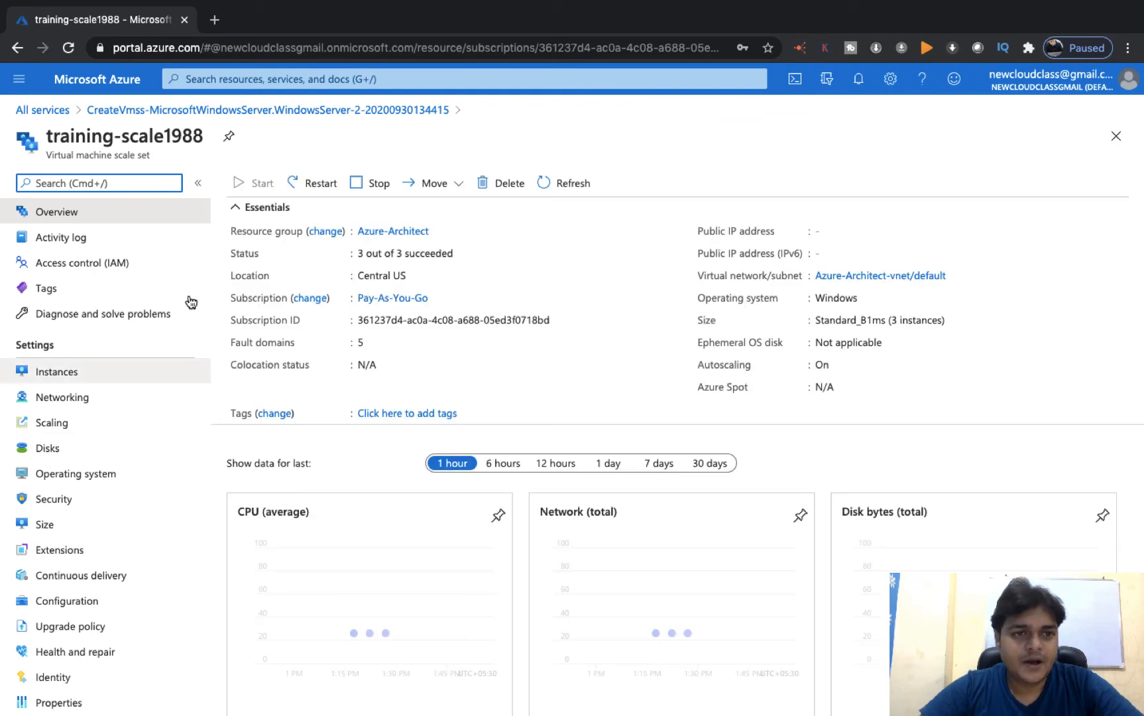
left_click(70, 370)
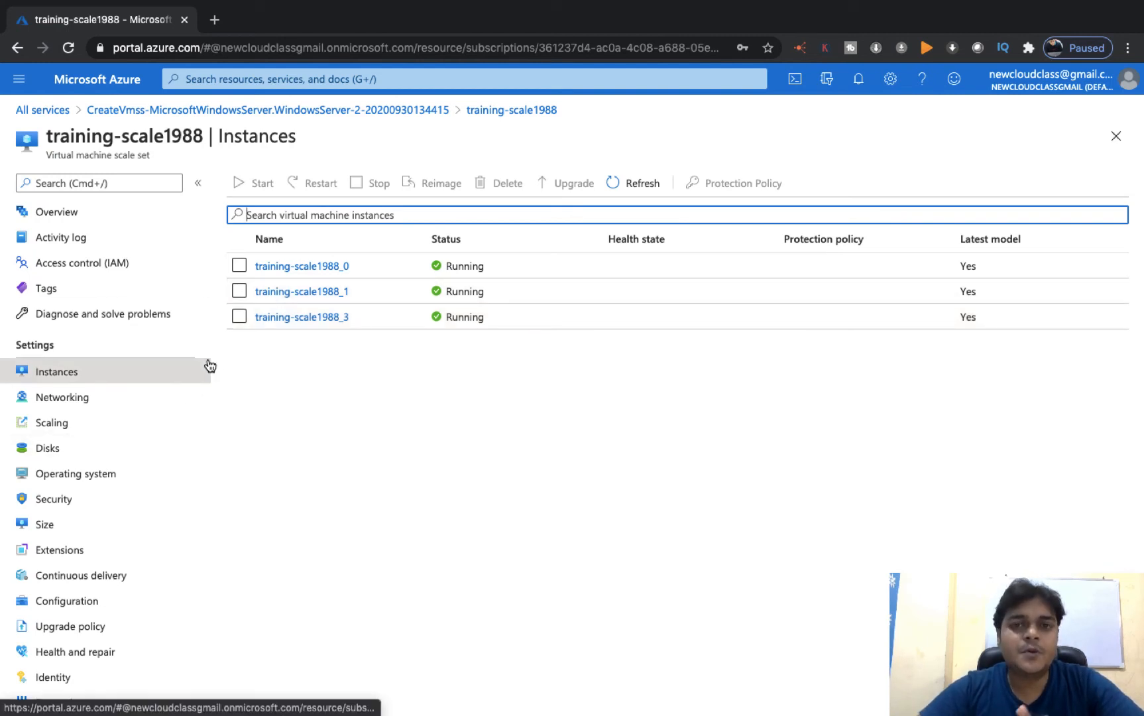
- View the training-scale1988 overview charts showing autoscale On and average CPU at 23.99%
left_click(71, 219)
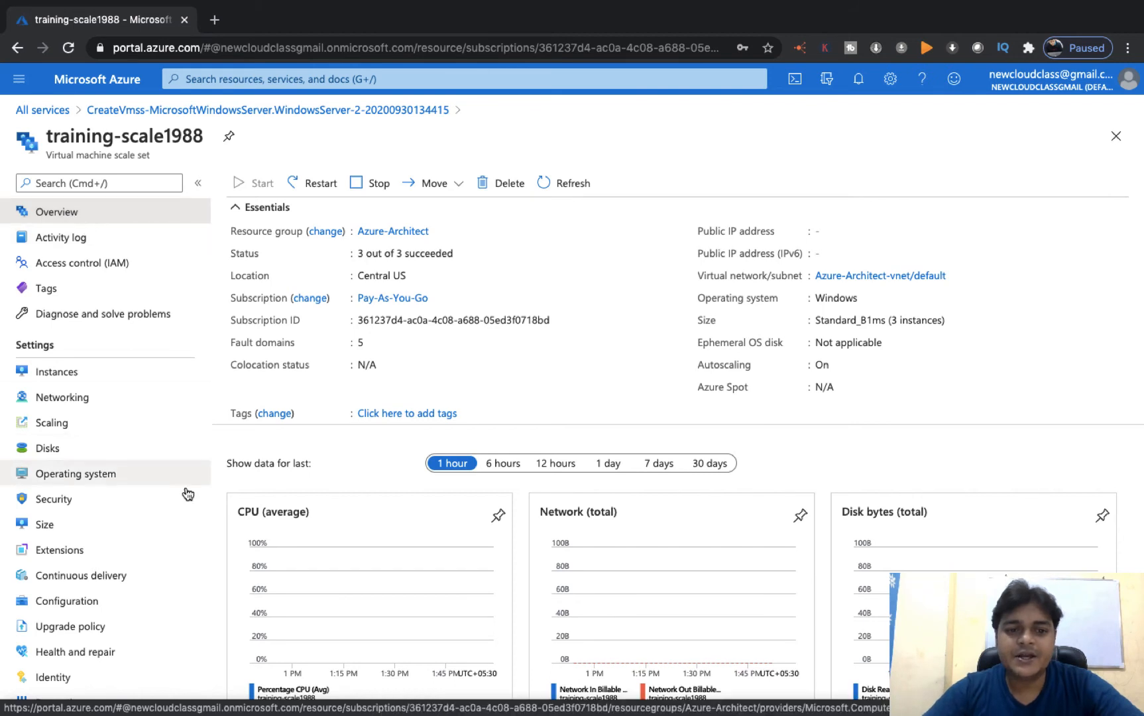
scroll(281, 529, "down", 2)
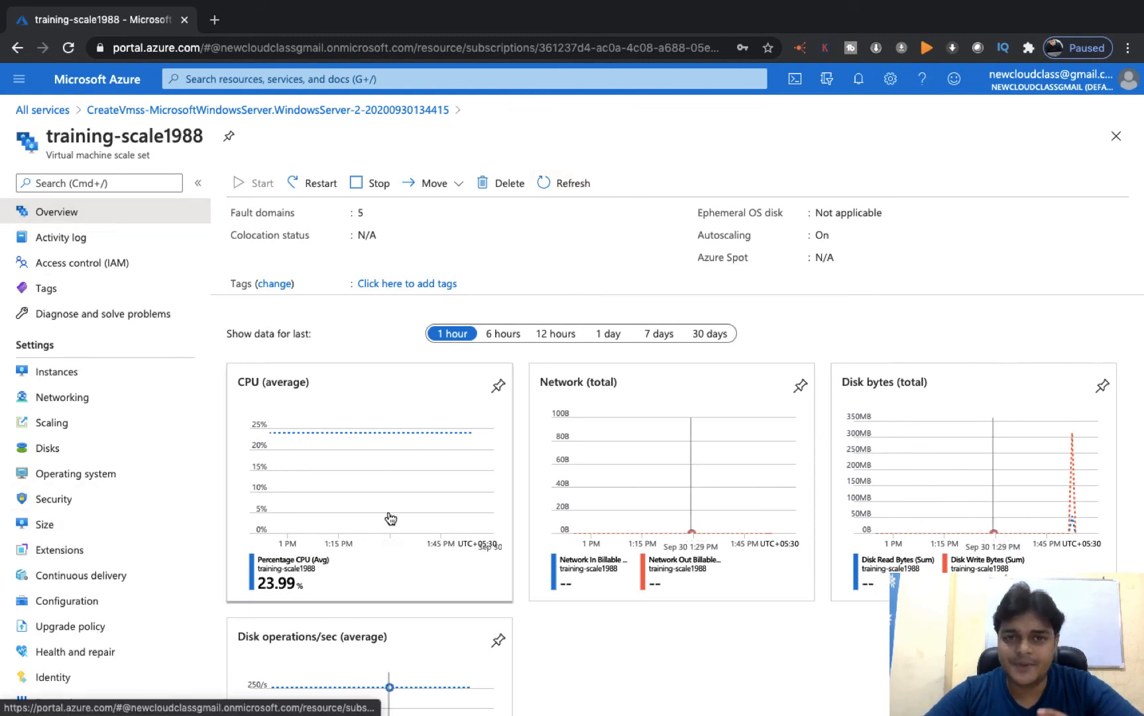
- Open the instance training-scale1988_0 from the scale set's Instances list
left_click(63, 370)
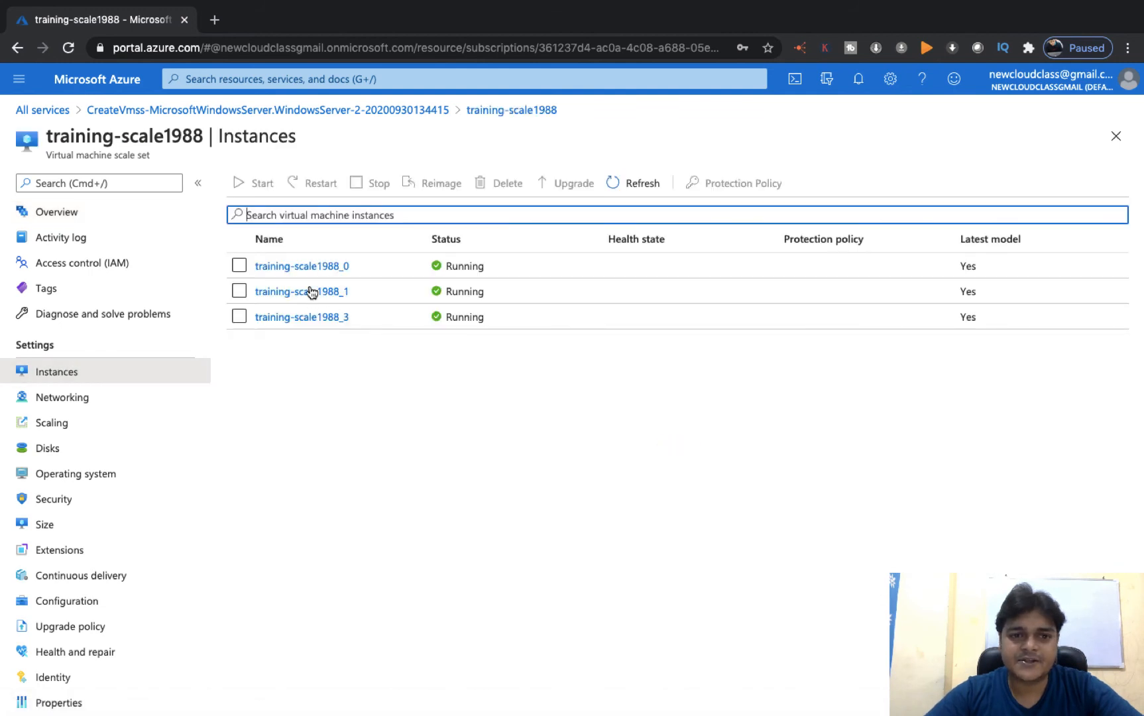
left_click(304, 265)
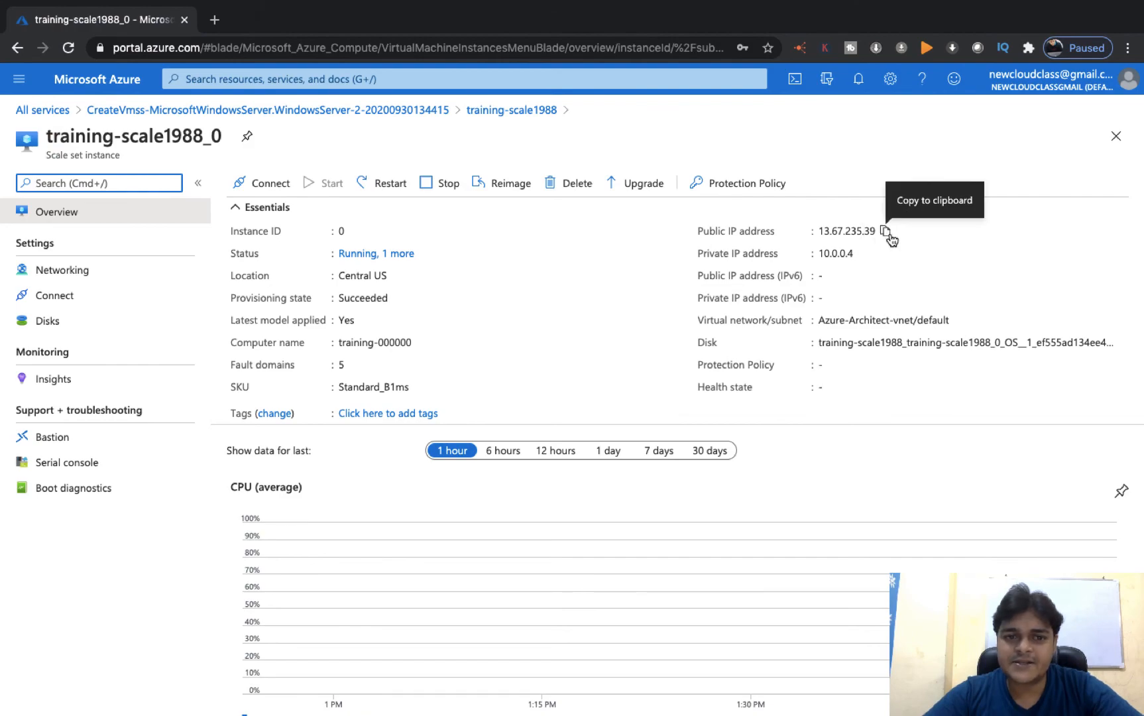
left_click(885, 230)
key("ctrl+Left")
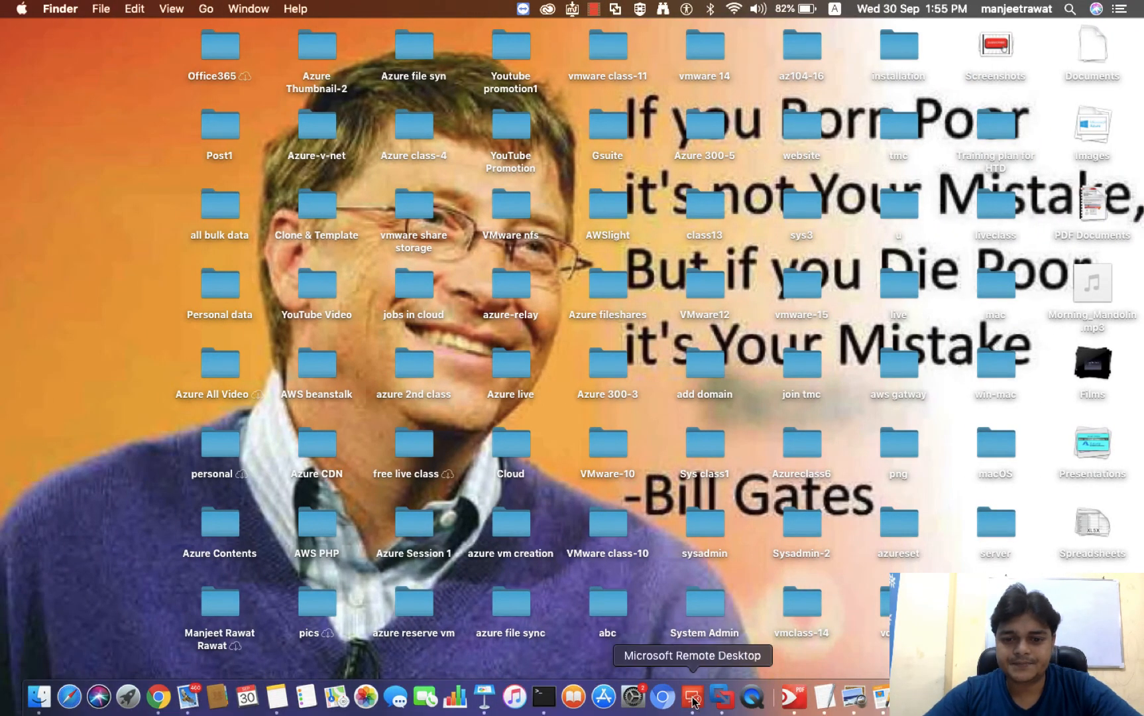
right_click(693, 702)
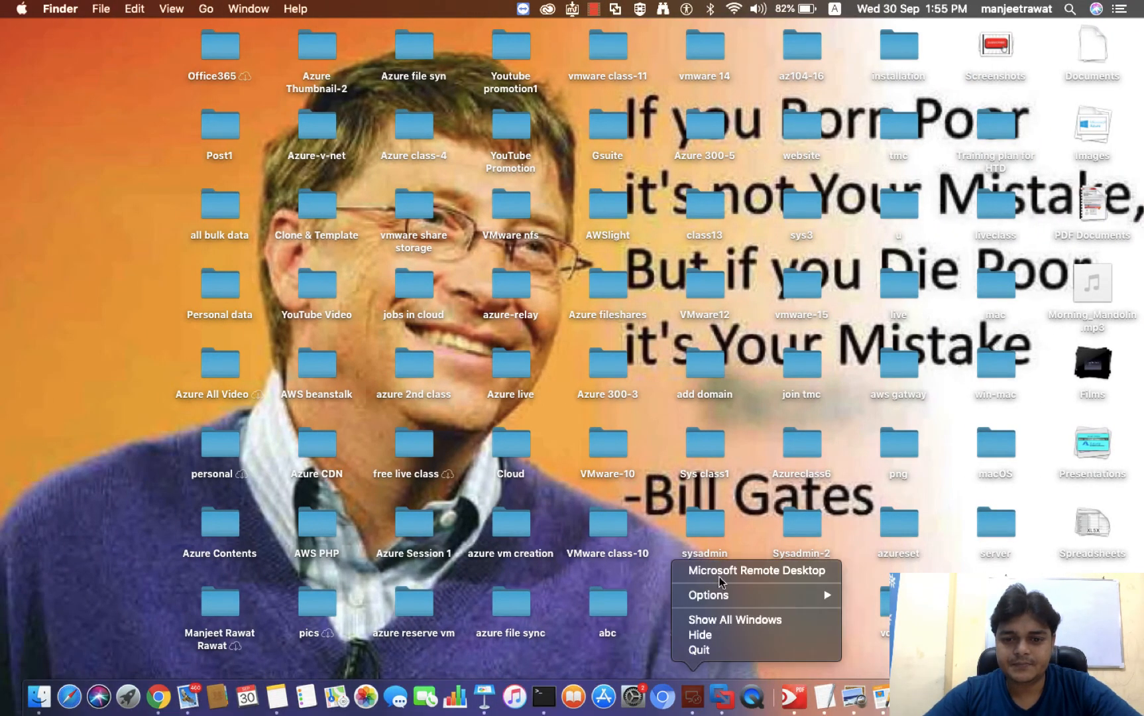
left_click(703, 569)
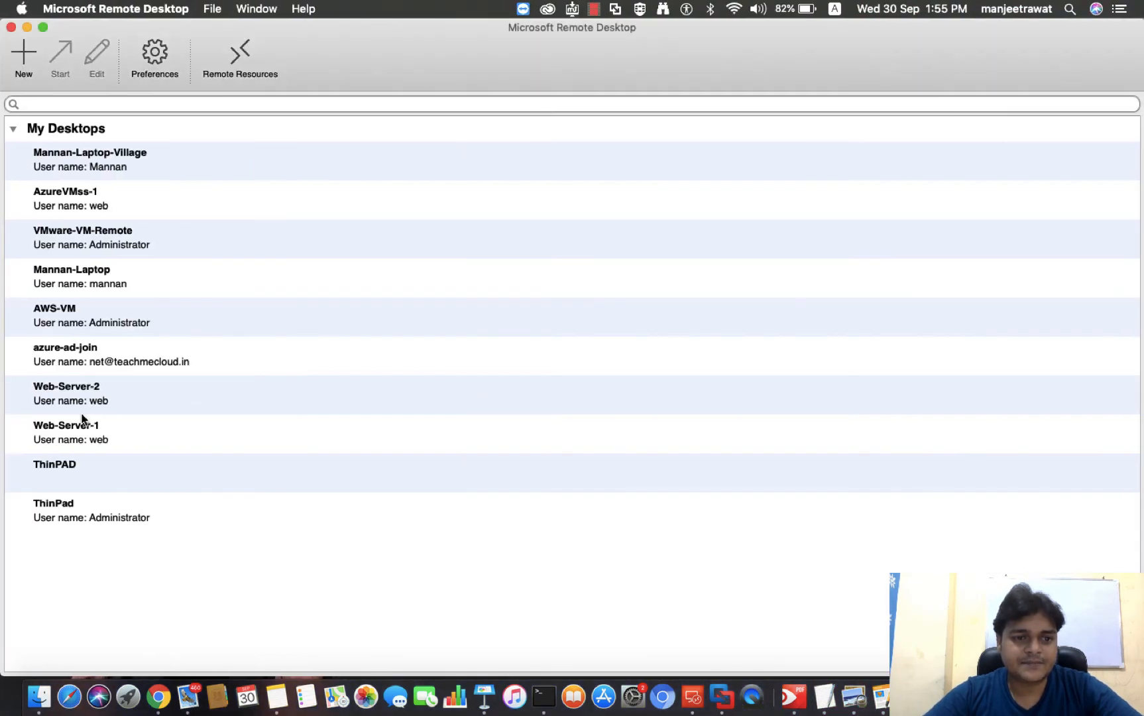
- Change the Web-Server-1 connection's PC name to 13.67.235.39 and connect to it
right_click(87, 423)
left_click(108, 445)
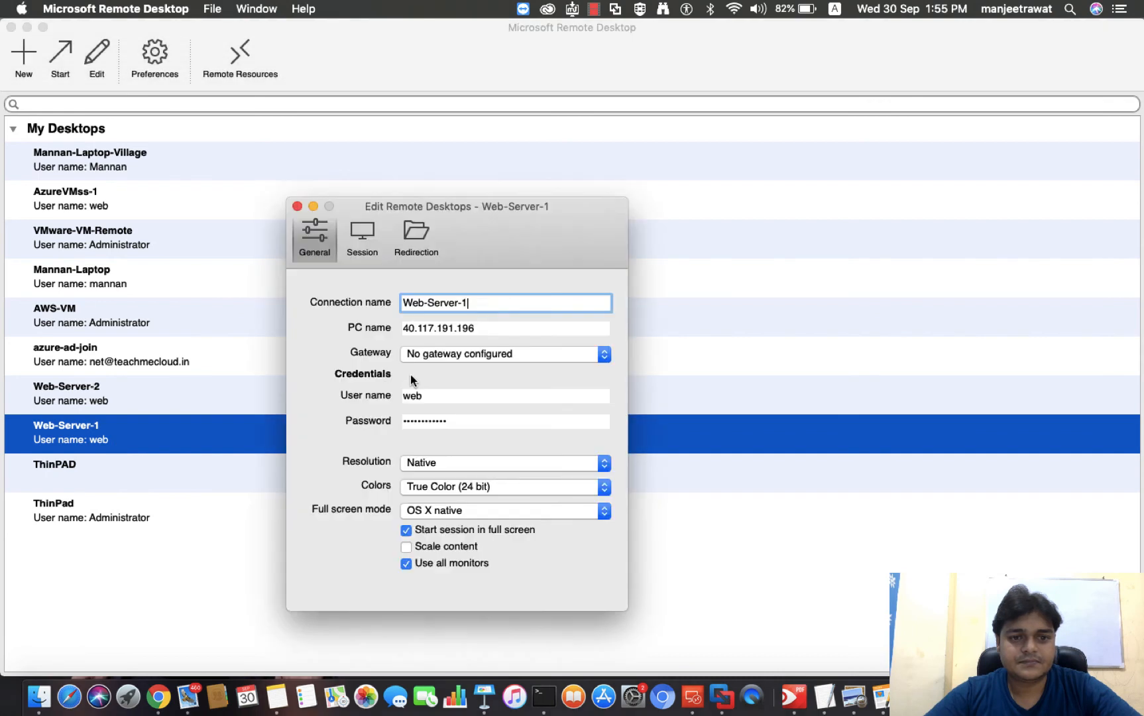
left_click_drag(502, 328, 326, 326)
type("13.67.235.39")
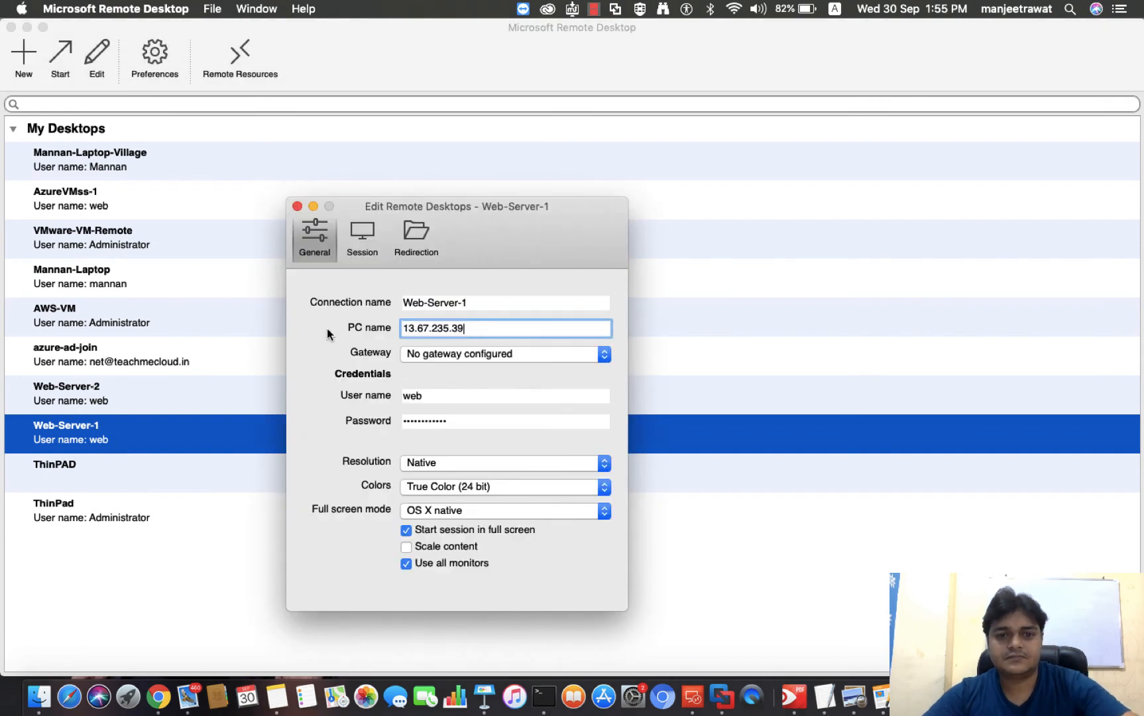
left_click(298, 205)
double_click(87, 440)
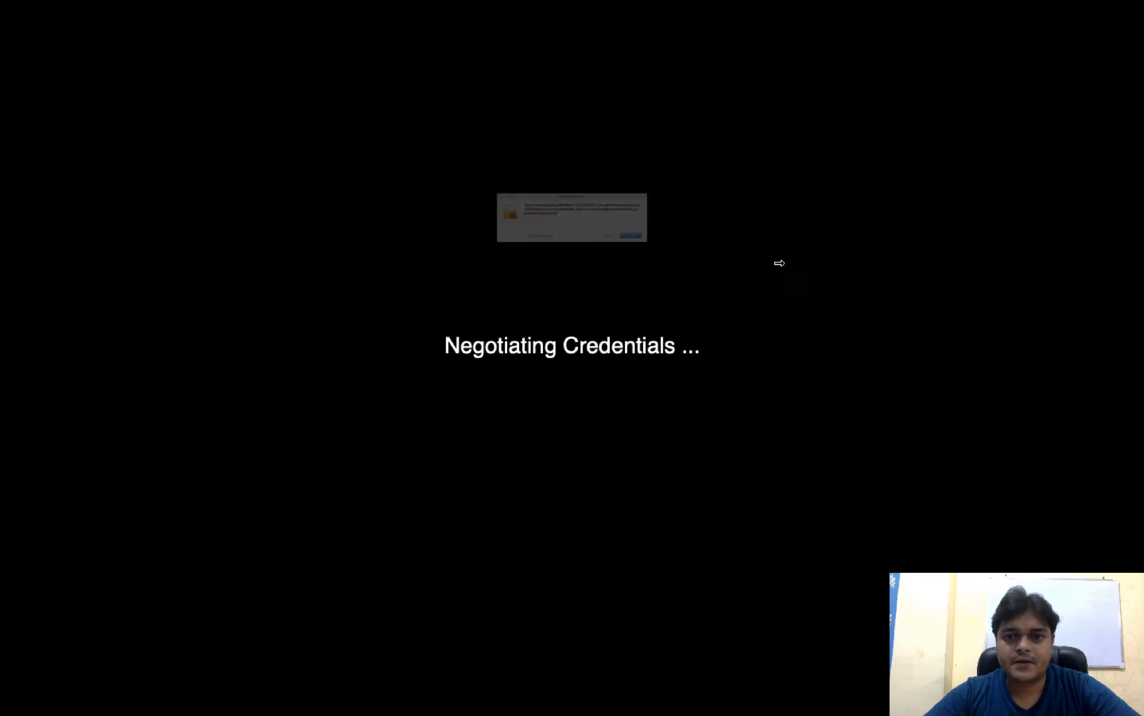
- Accept the server certificate, then reopen the training-scale1988 scale set from its deployment page
left_click(755, 273)
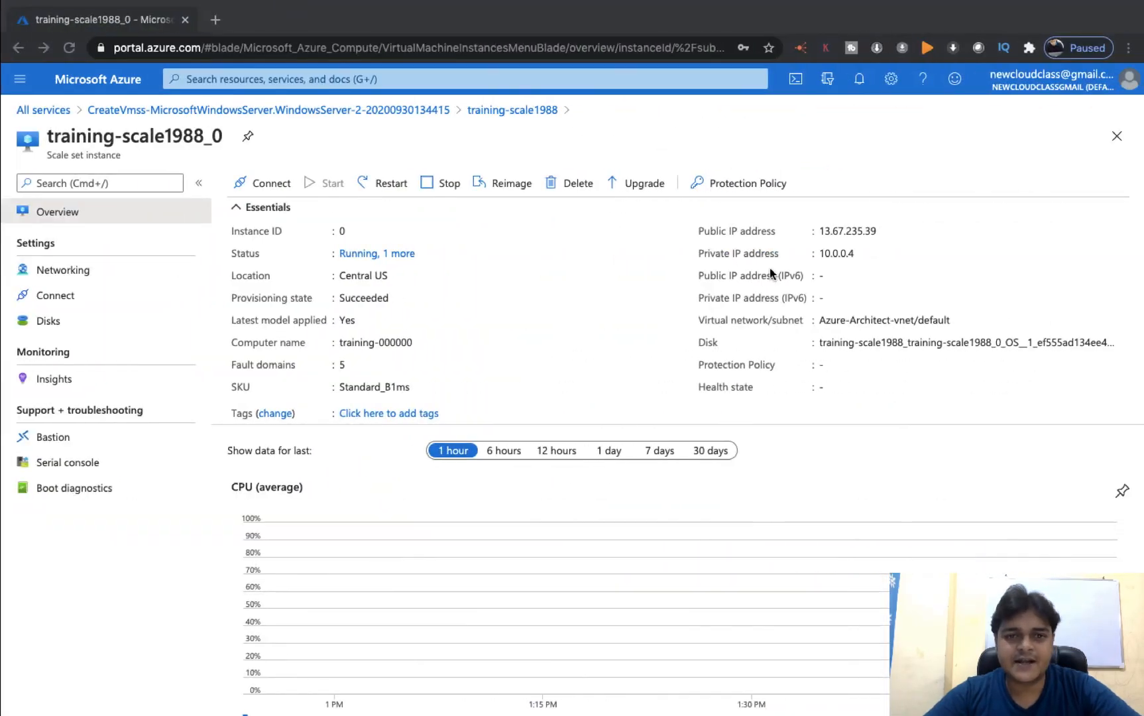
left_click(146, 109)
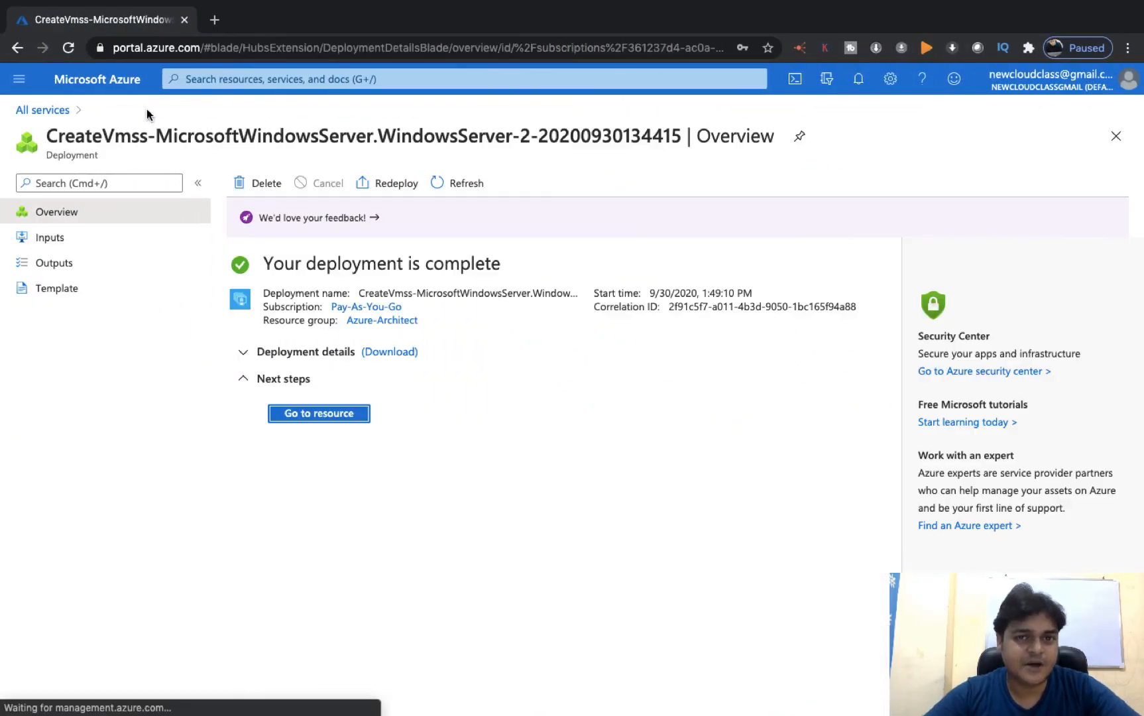
left_click(329, 415)
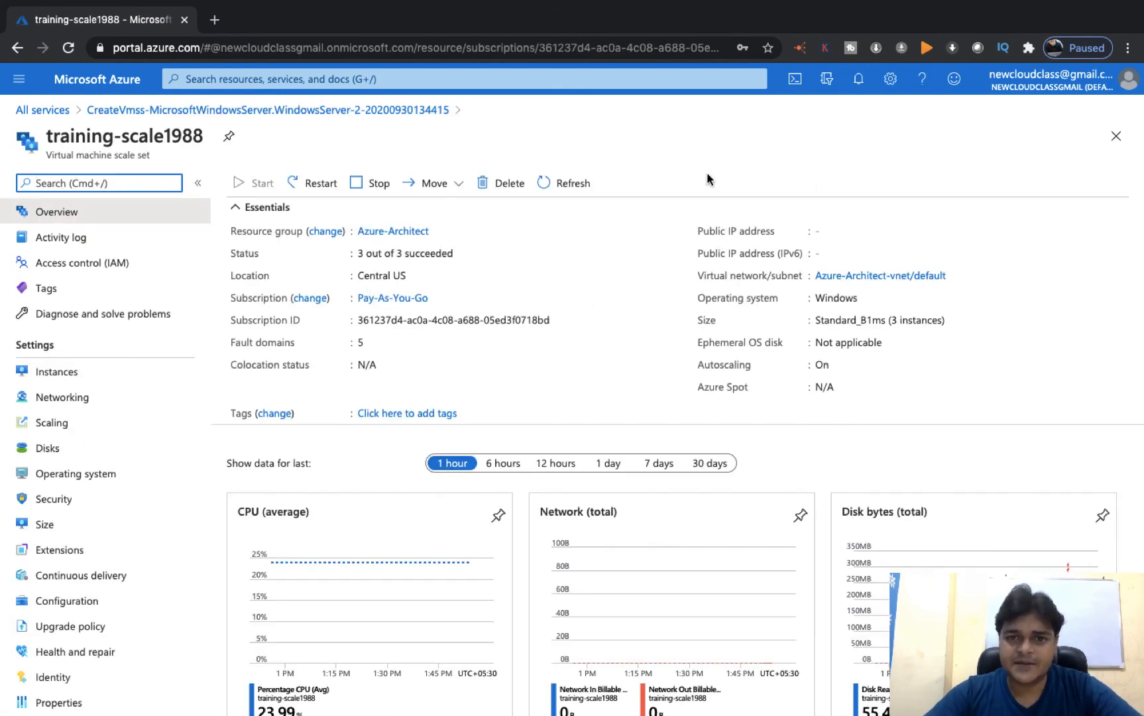
left_click(555, 189)
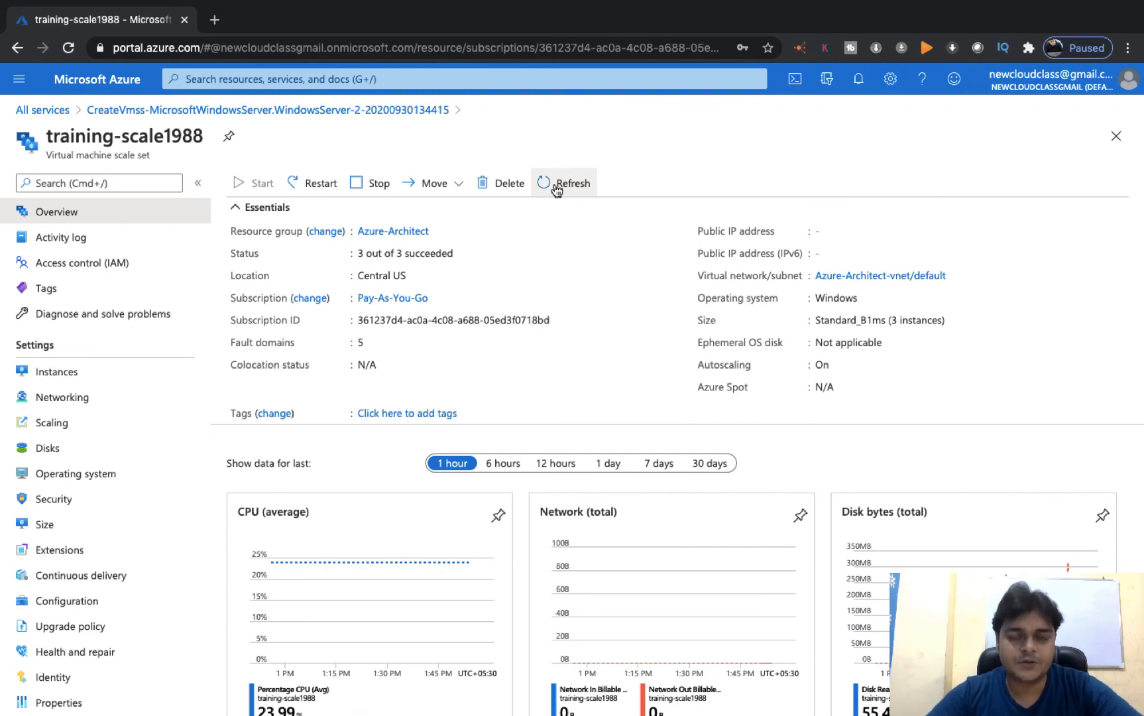
- Refresh the Instances list twice to confirm three running VMs, then return to Overview
left_click(71, 383)
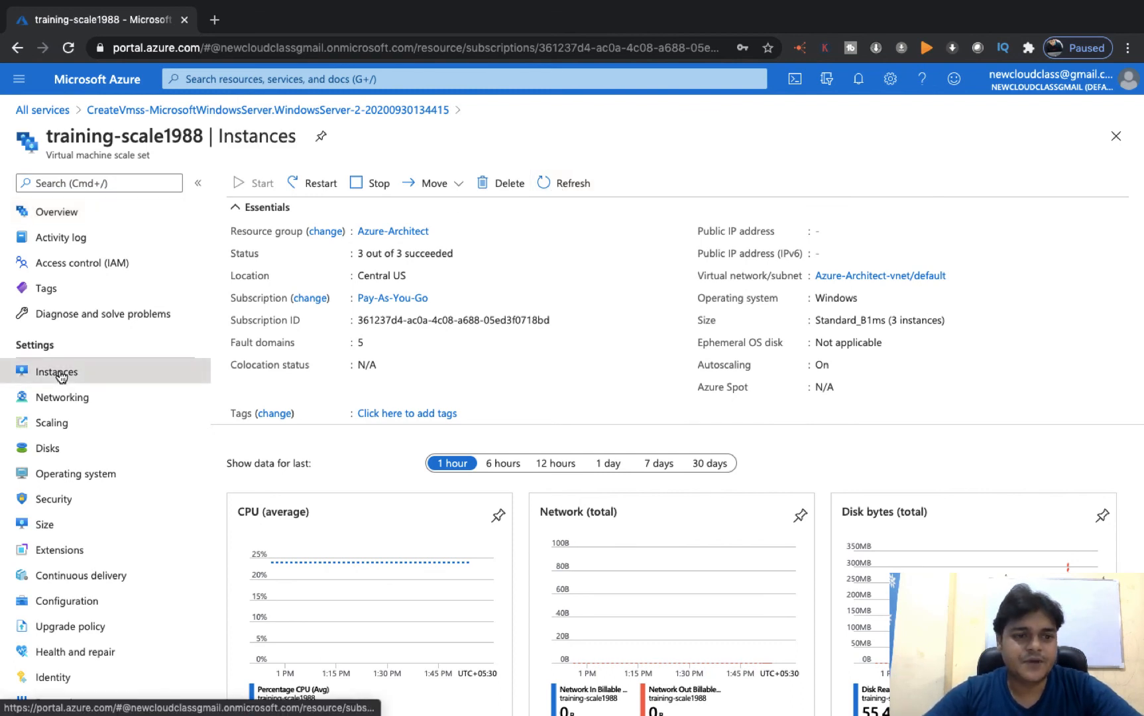
left_click(641, 184)
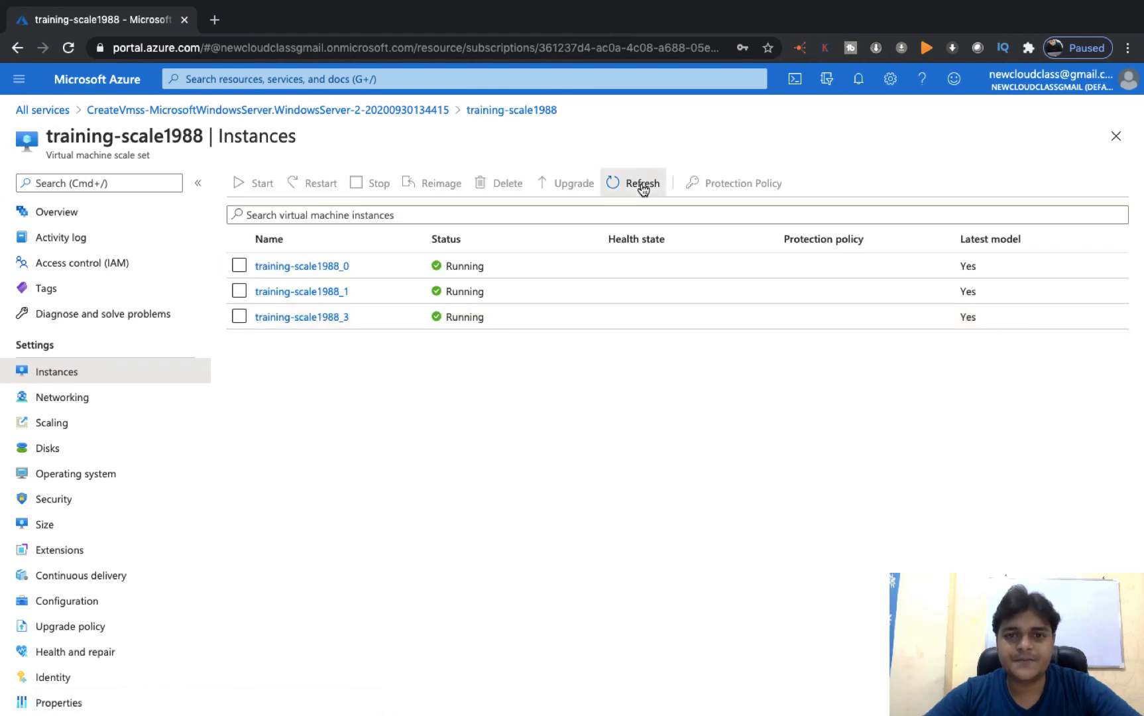
left_click(641, 185)
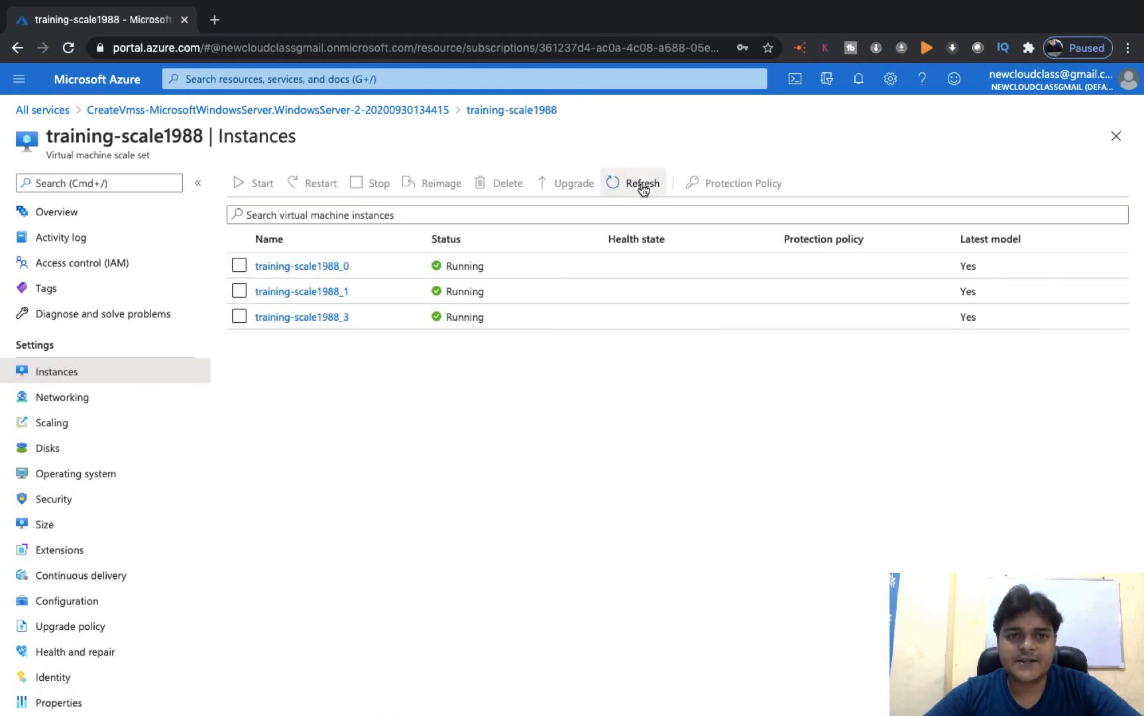
left_click(58, 210)
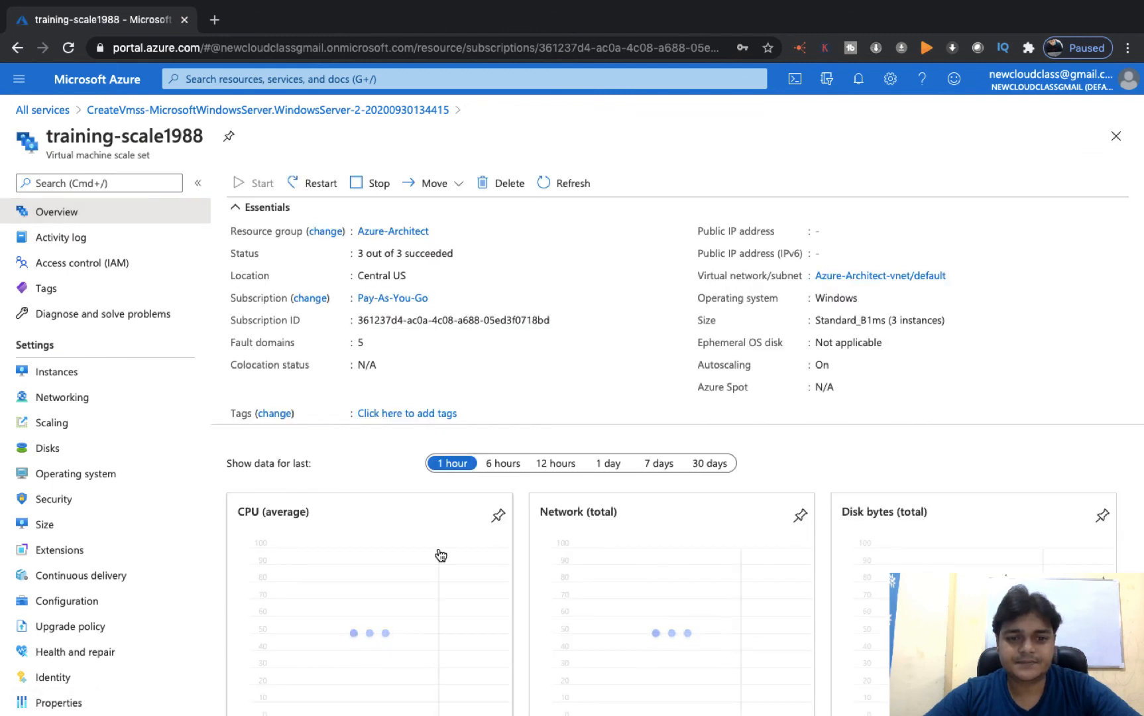
- Refresh the overview charts to see the instance count drop from 3 to 2, CPU 11.56%
scroll(462, 559, "down", 3)
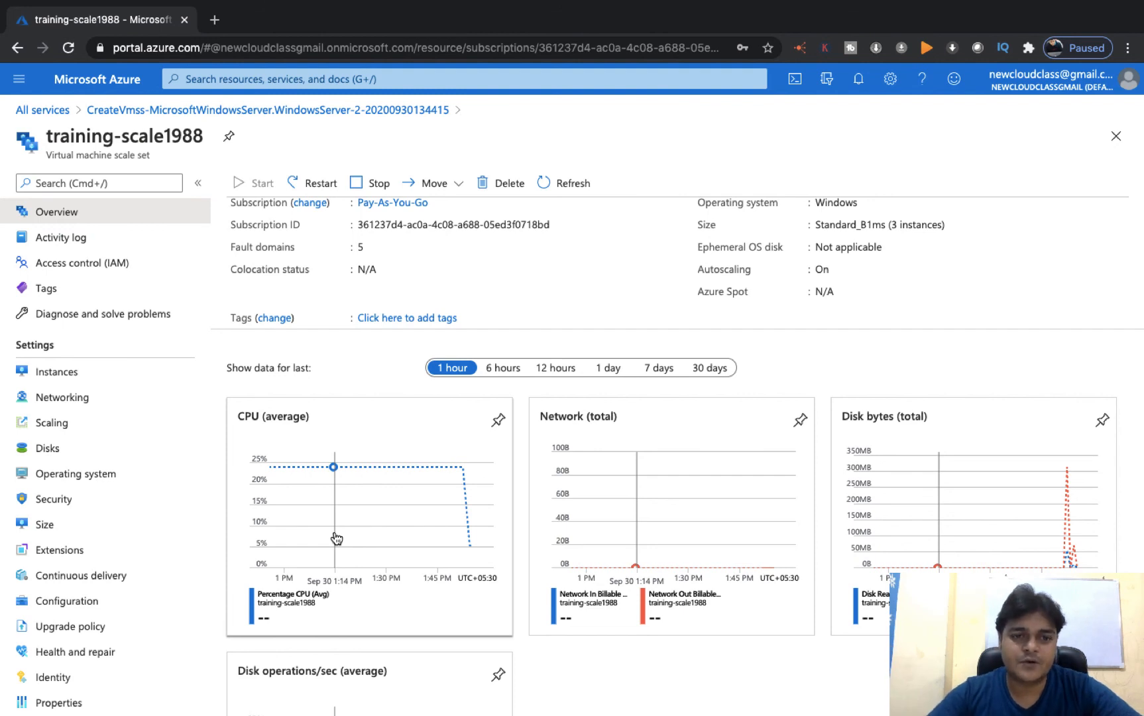
left_click(574, 182)
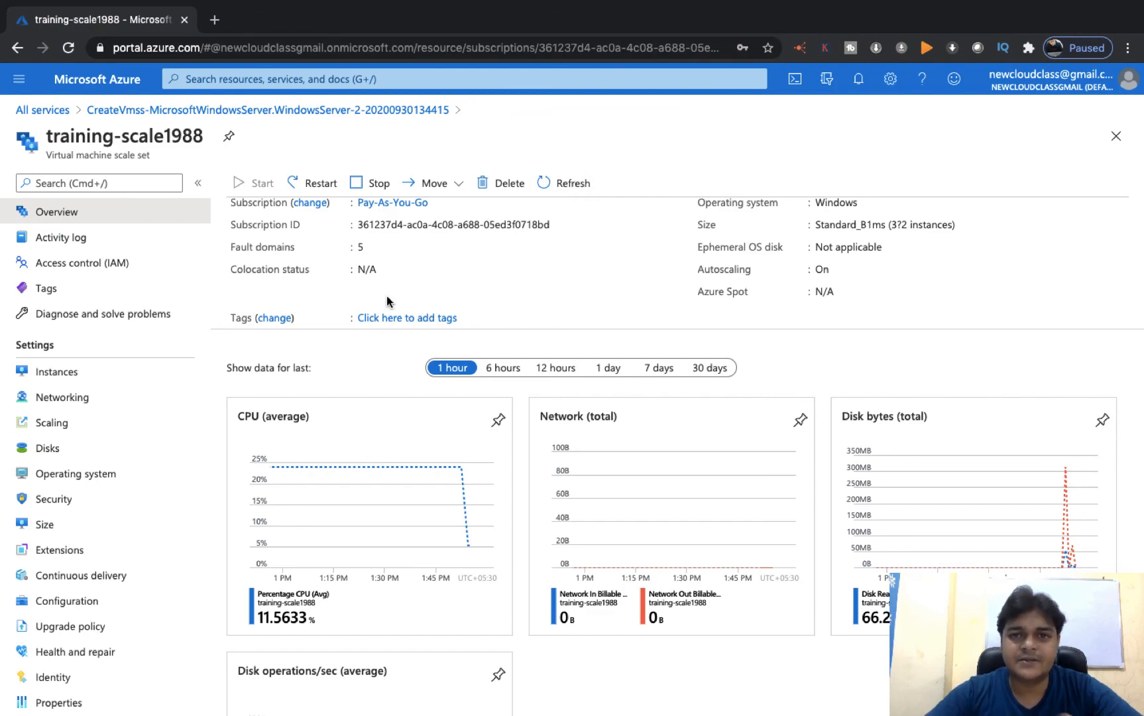
- Cycle through the Paint S autoscaling diagram, the desktop, the Azure portal and the remote session
key("ctrl+Left")
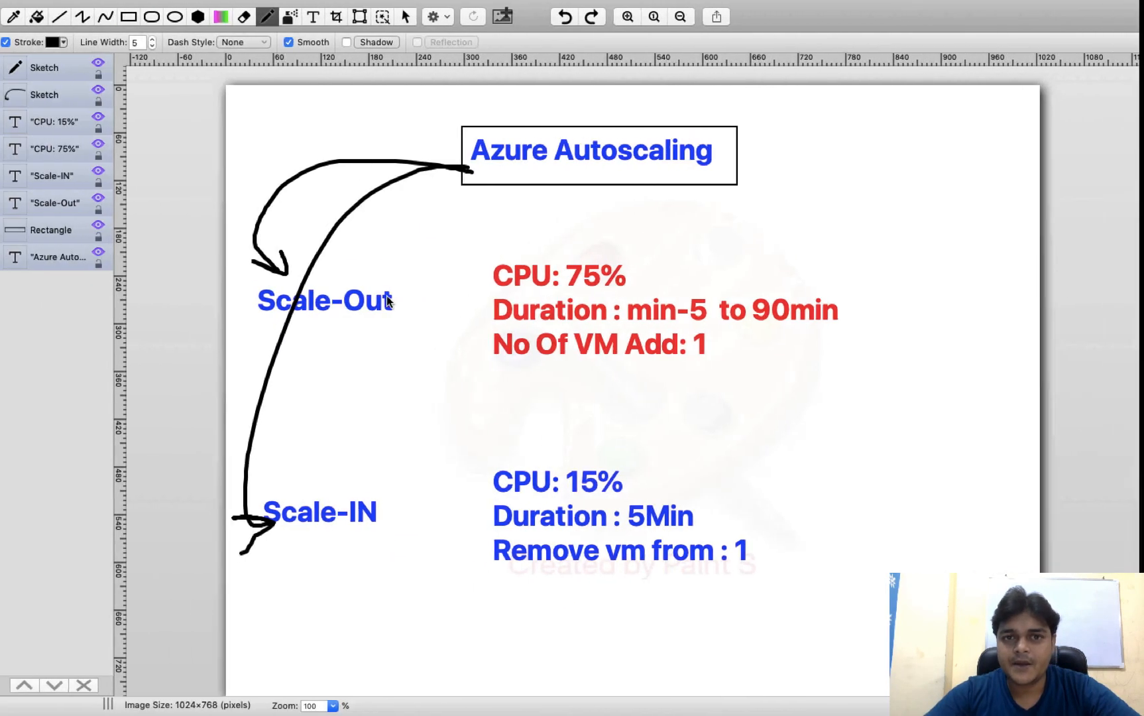
key("ctrl+Left")
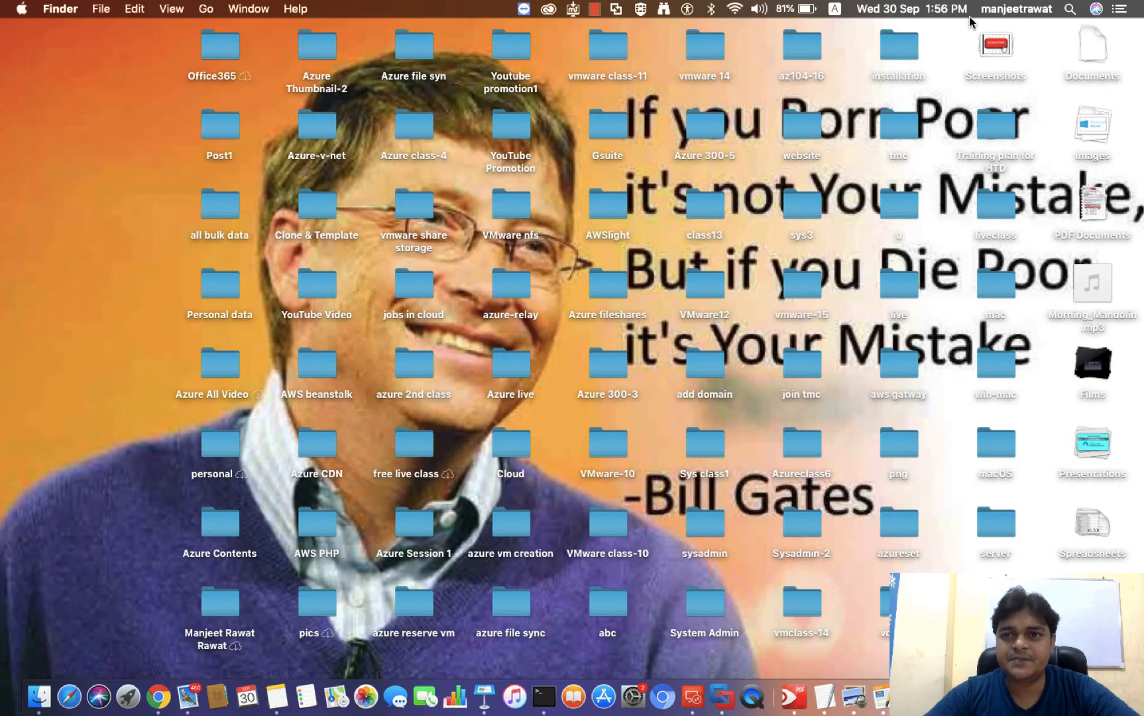
key("ctrl+Right")
key("ctrl+Right")
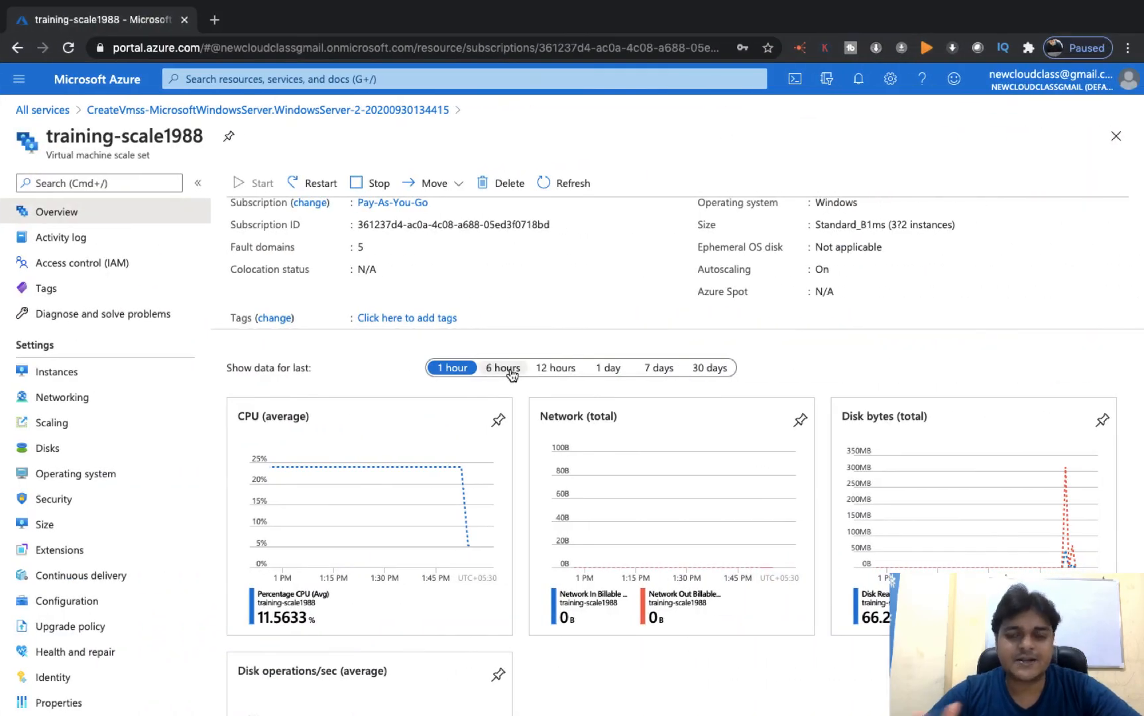
key("ctrl+Left")
key("ctrl+Left")
key("ctrl+Left")
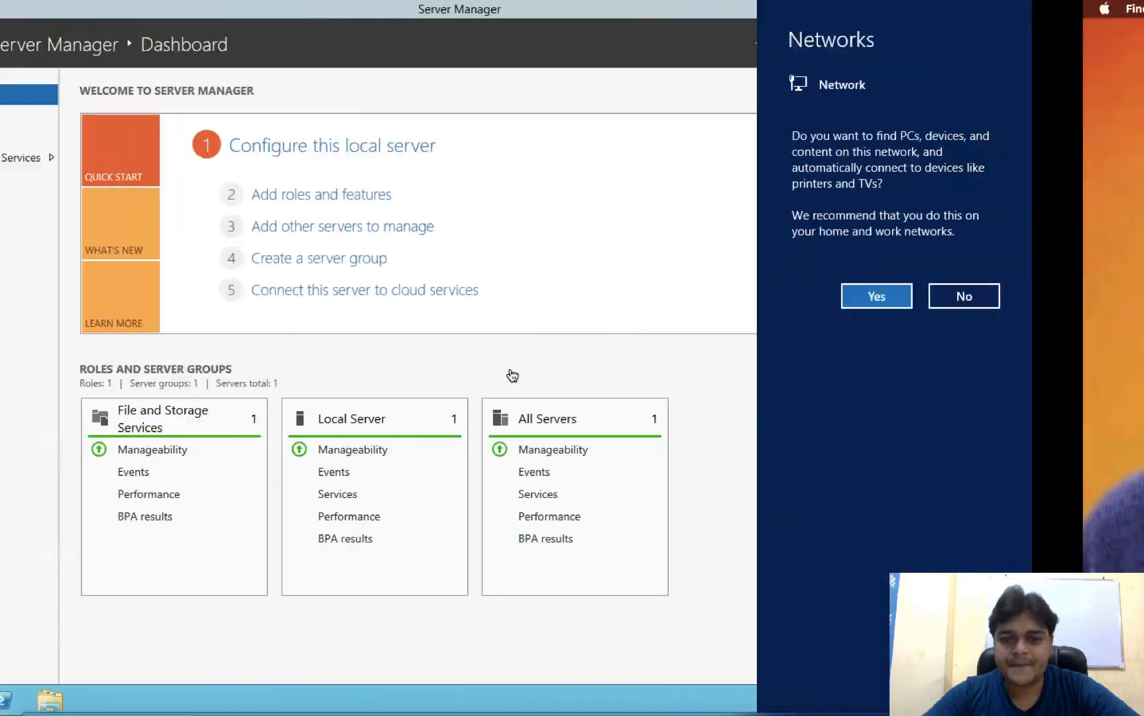
key("ctrl+Right")
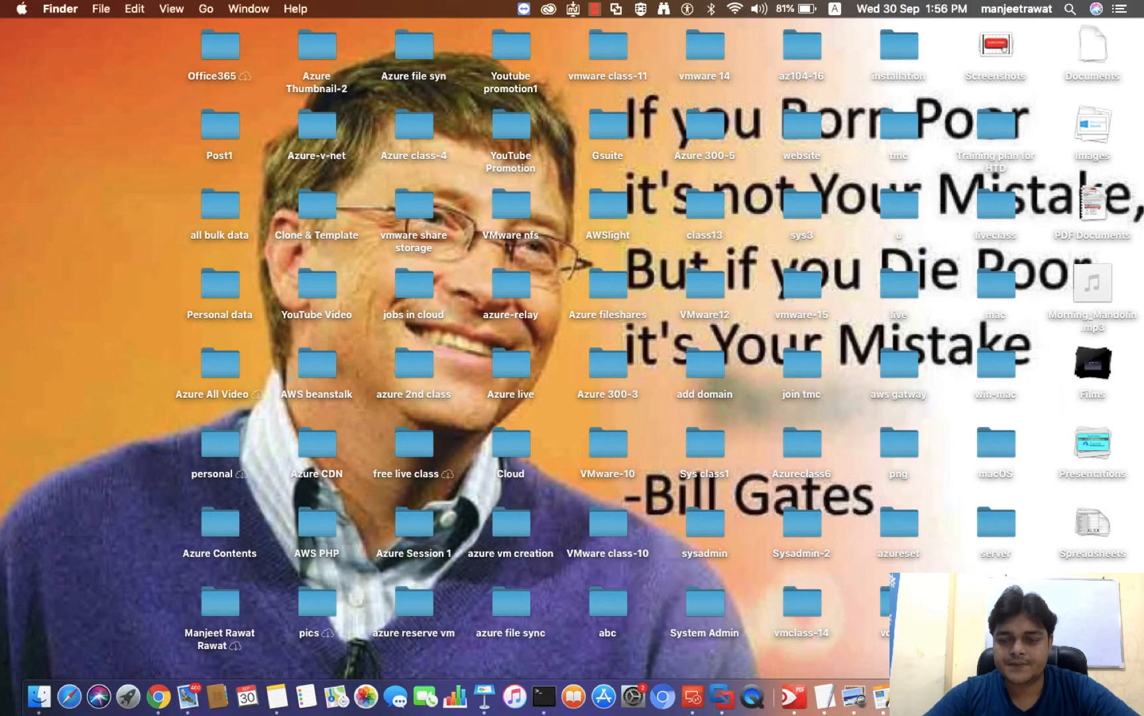
- Choose an item from a desktop context menu, then return to the Azure portal Instances blade
right_click(1034, 696)
left_click(996, 535)
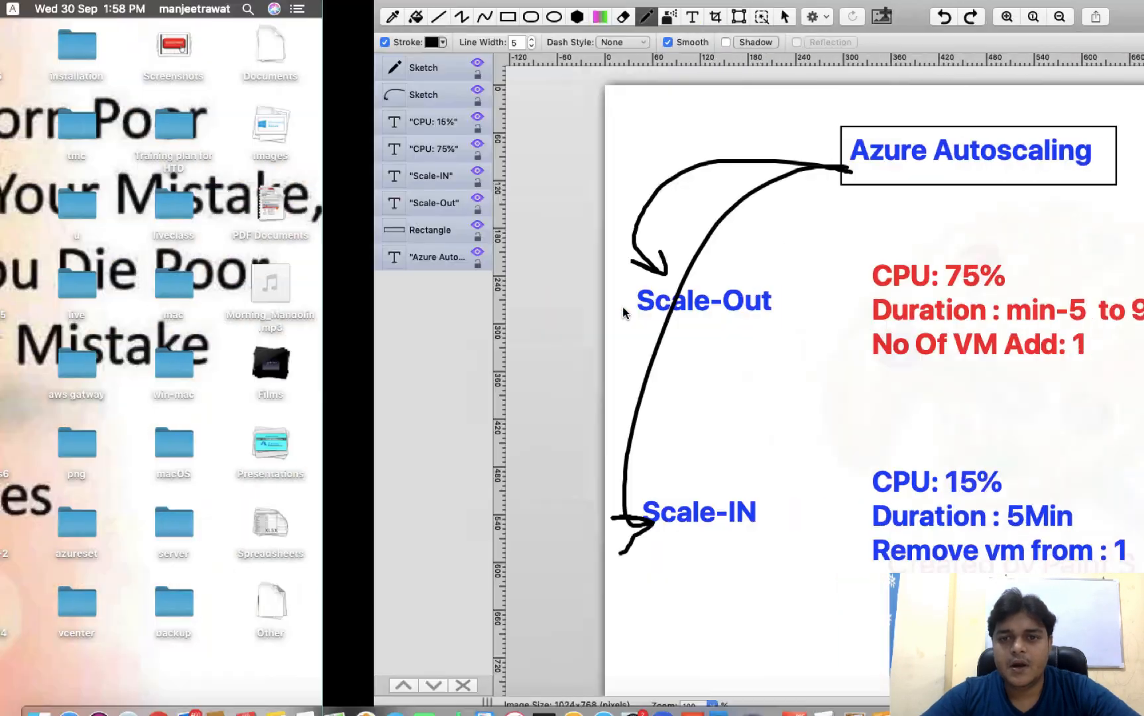
key("ctrl+Right")
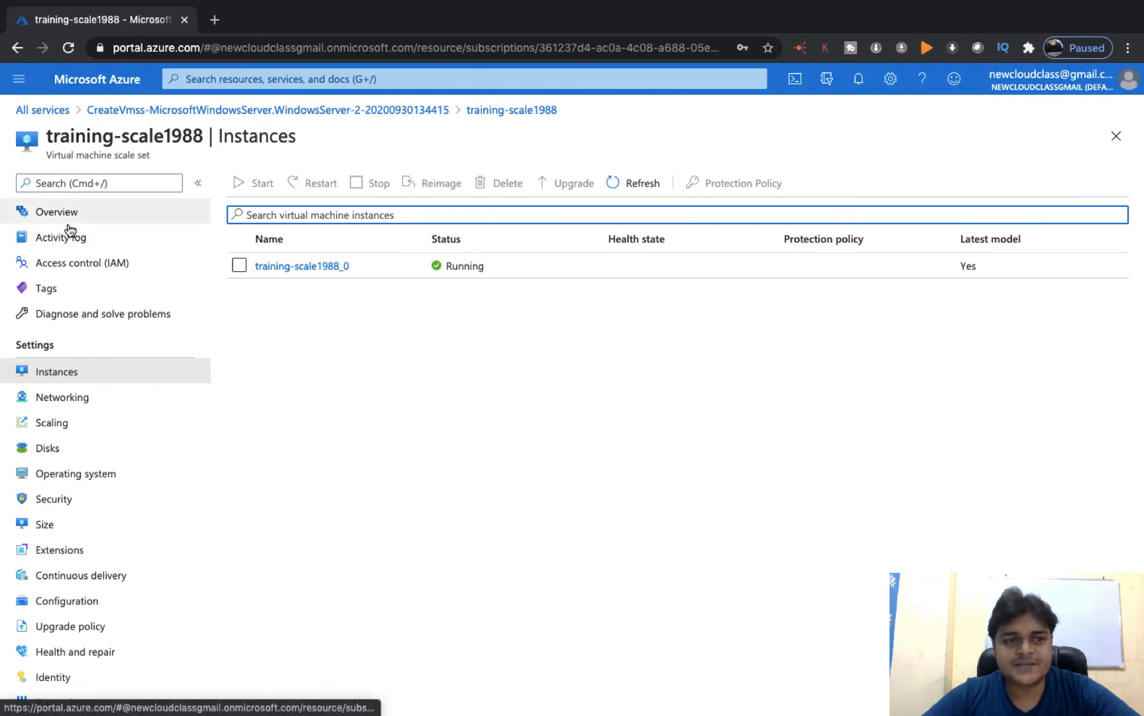
- Check the activity log and confirm Instances lists only training-scale1988_0 running, then leave for the desktop
left_click(69, 231)
left_click(54, 373)
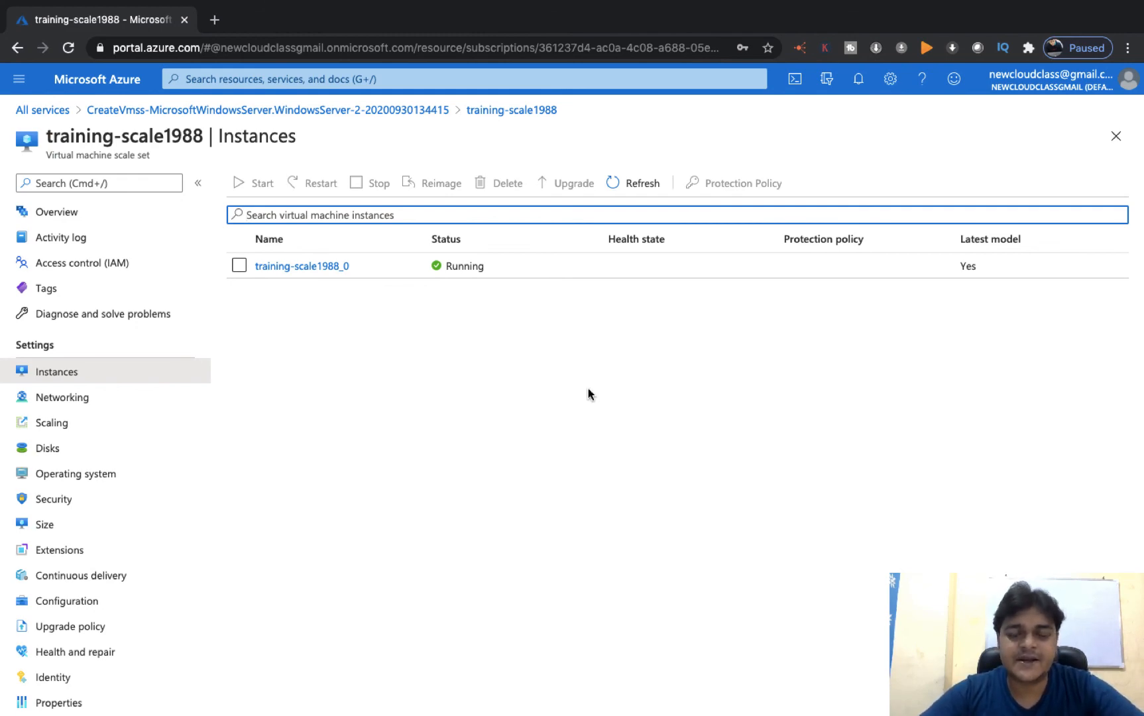
key("ctrl+Left")
key("ctrl+Left")
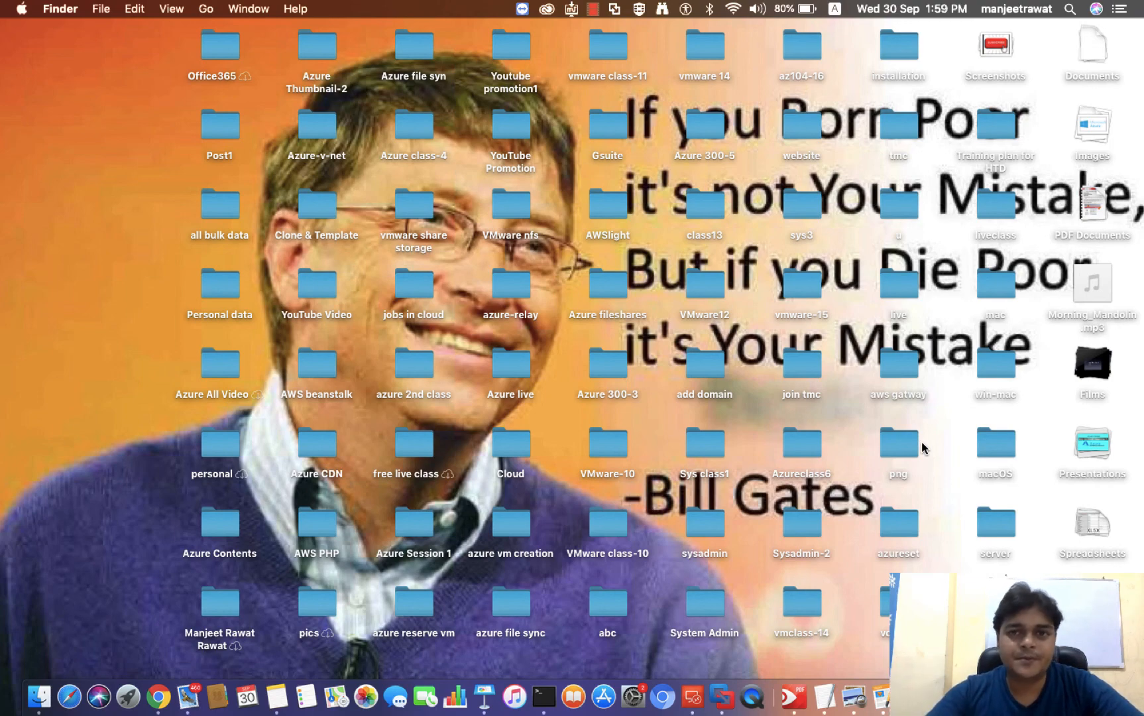
right_click(936, 378)
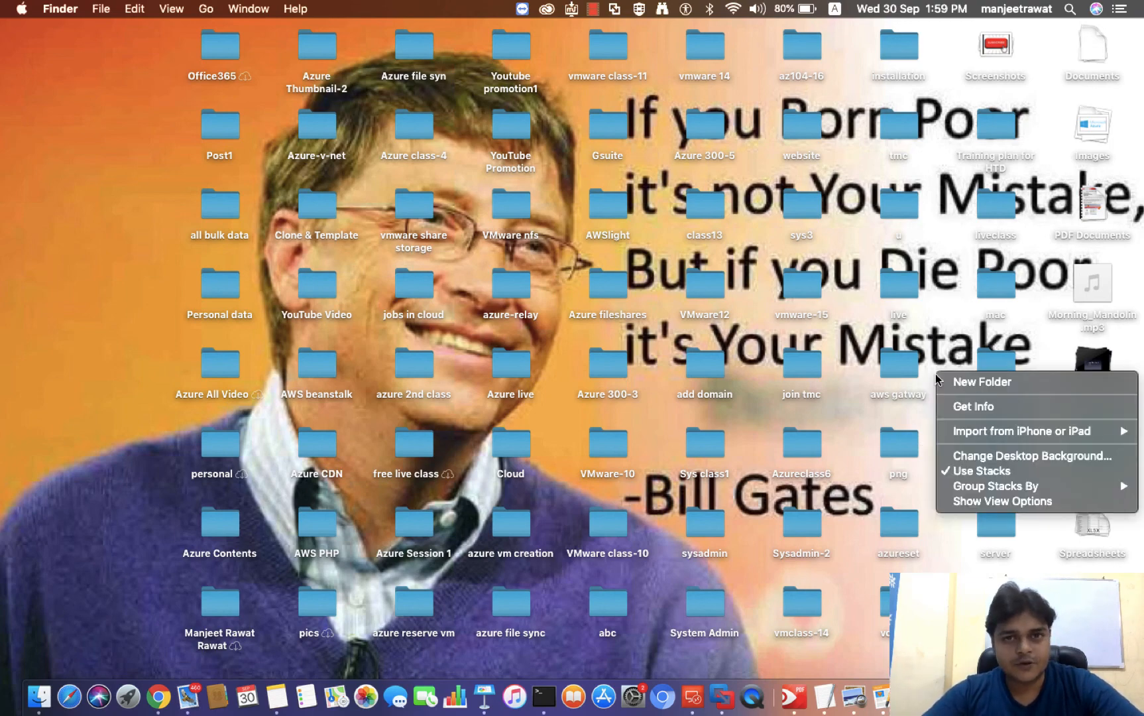
left_click(951, 322)
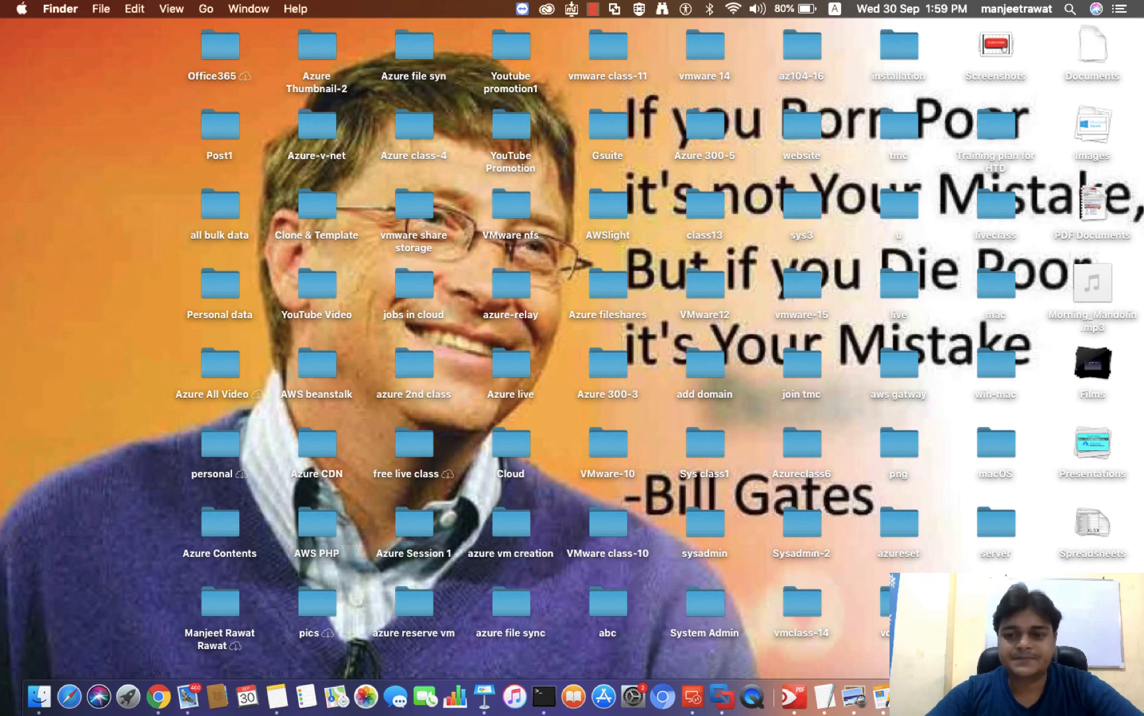
right_click(994, 567)
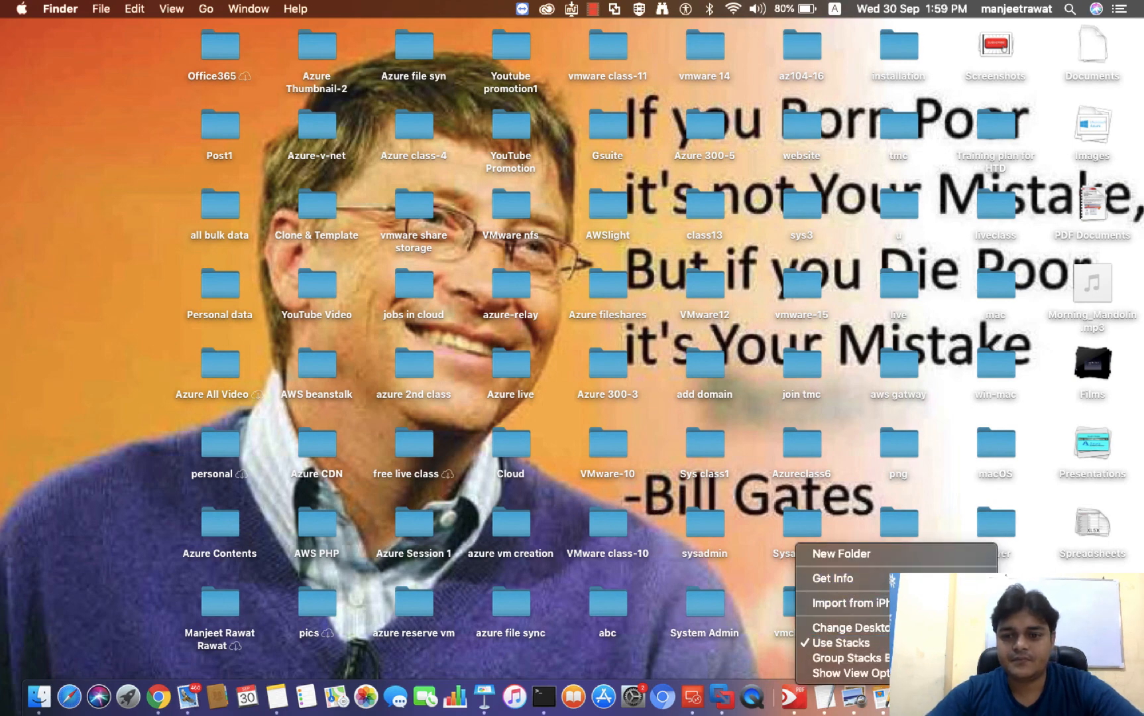